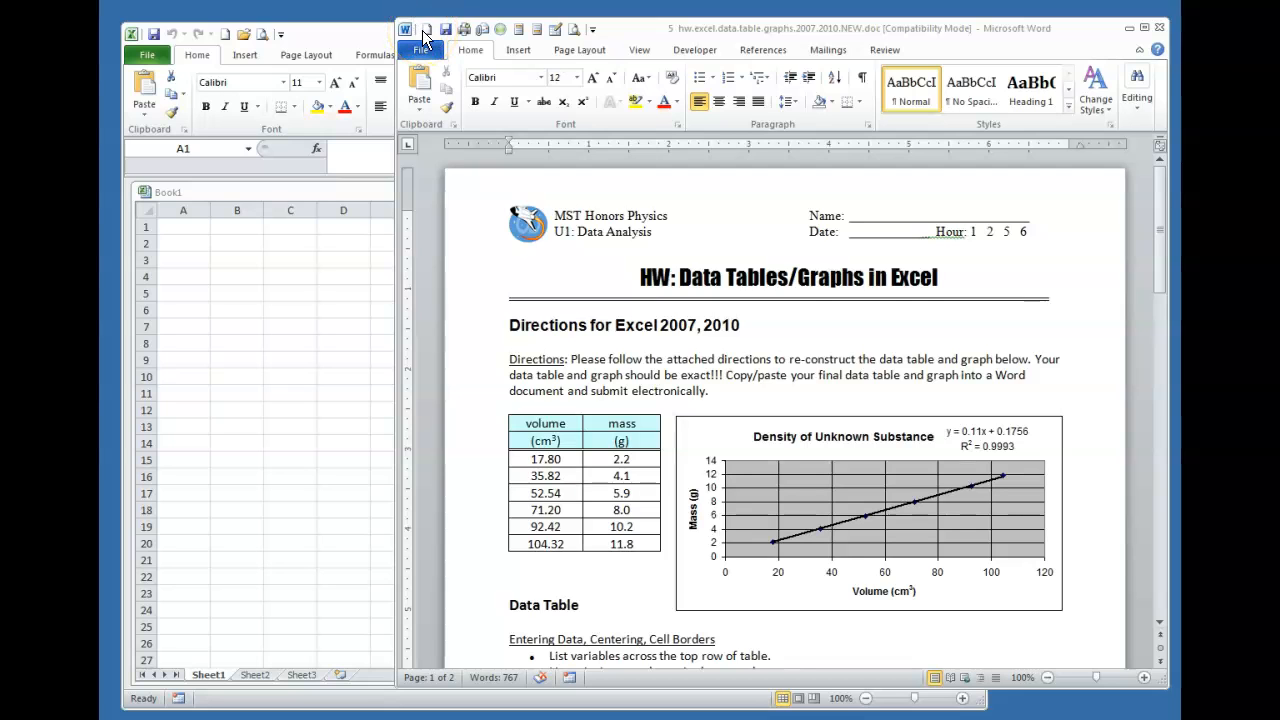
# Bring the Word homework handout with its volume–mass table and density graph to the front
pyautogui.click(422, 30)
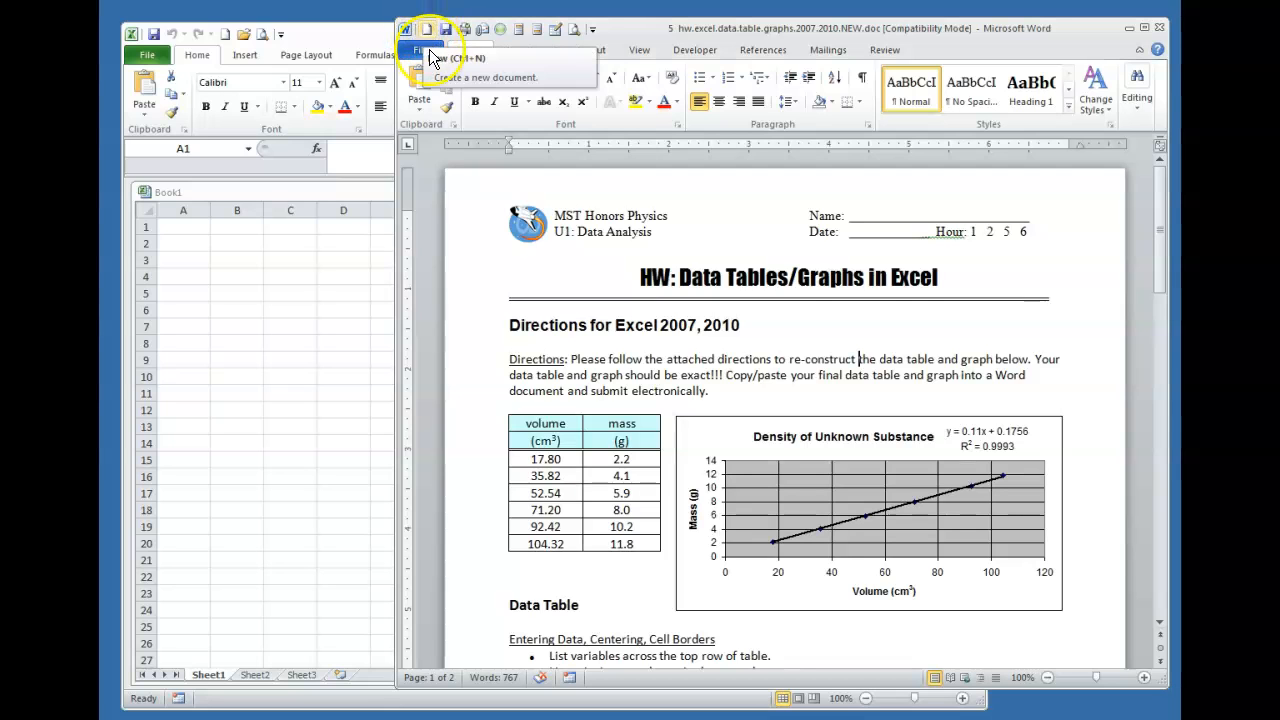
# Create a new Word document with the student's name, then 'Excel DataTable' and 'Excel Graph' headings separated by a blank line
pyautogui.click(426, 30)
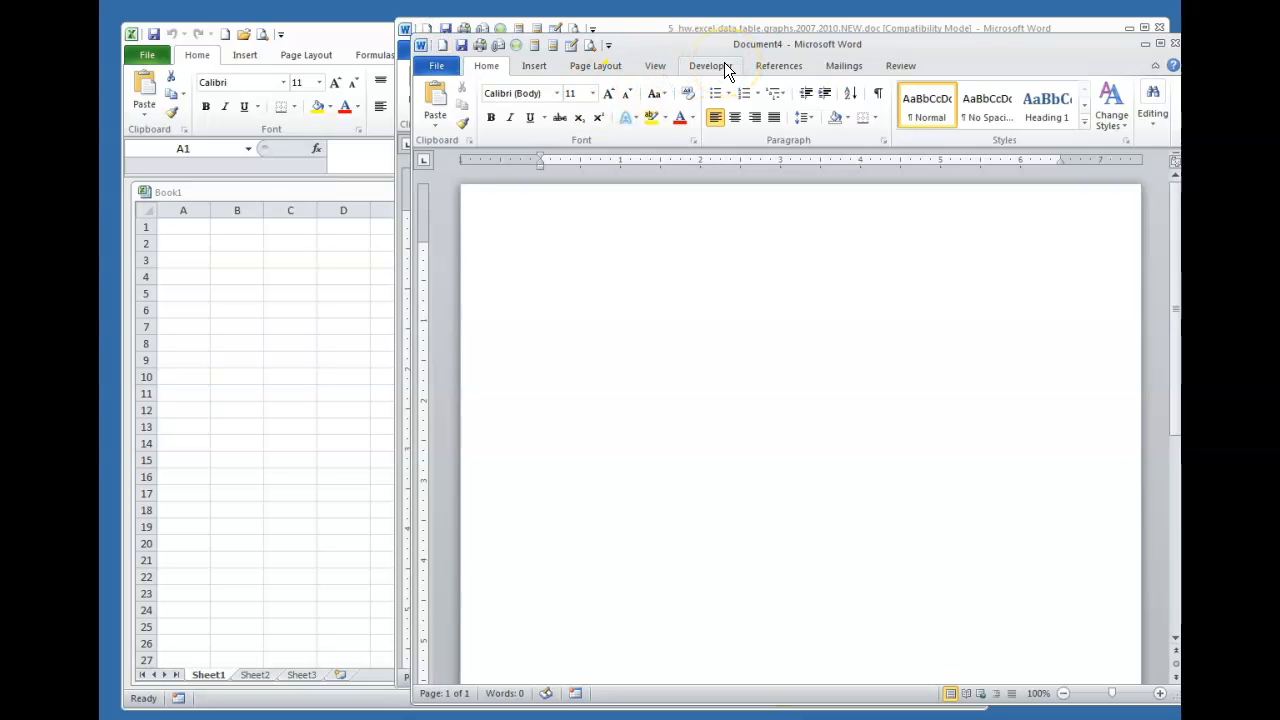
pyautogui.press('Return')
pyautogui.write('Excel Da')
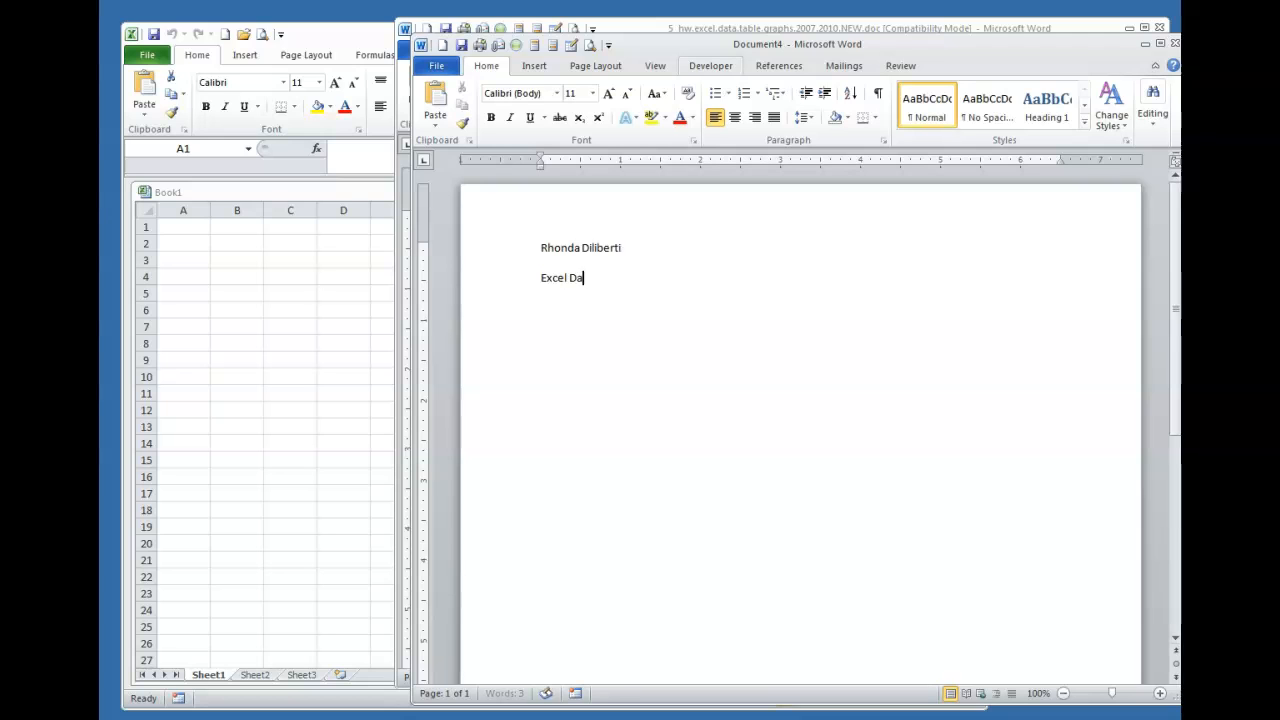
pyautogui.write('taTable')
pyautogui.press('Return')
pyautogui.write('Excel Graph')
pyautogui.click(538, 306)
pyautogui.press('Return')
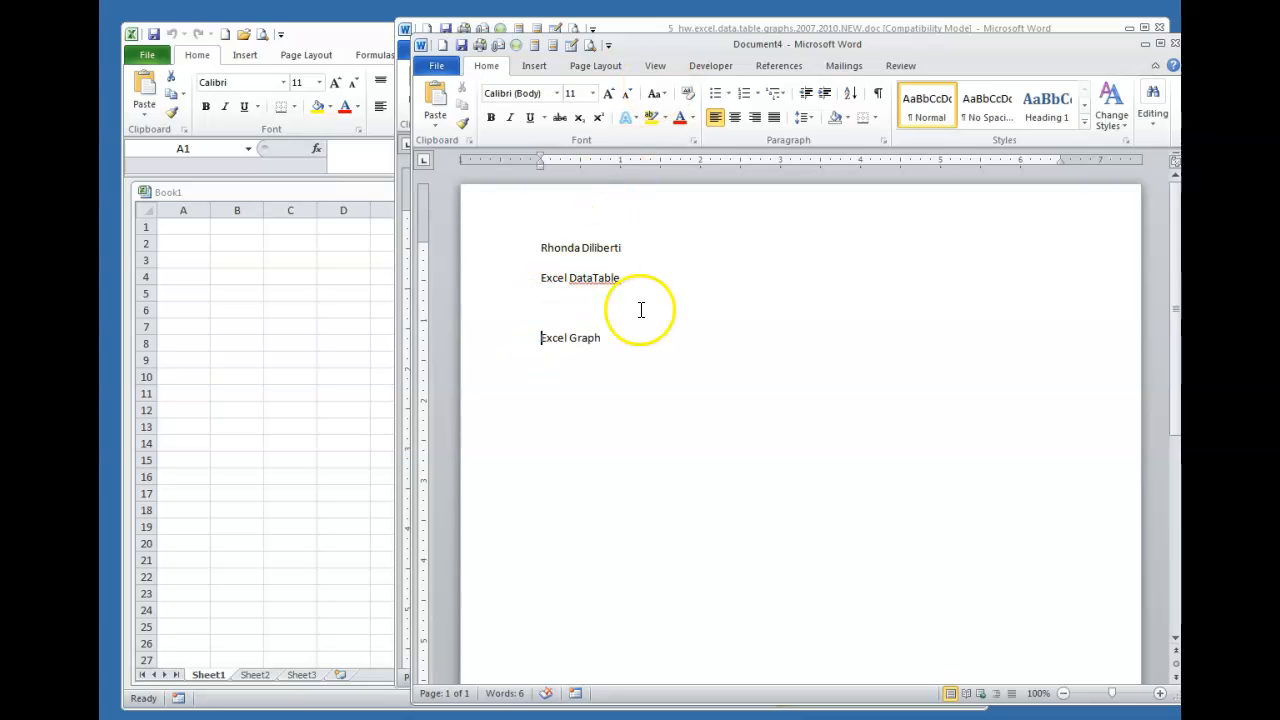
pyautogui.click(549, 299)
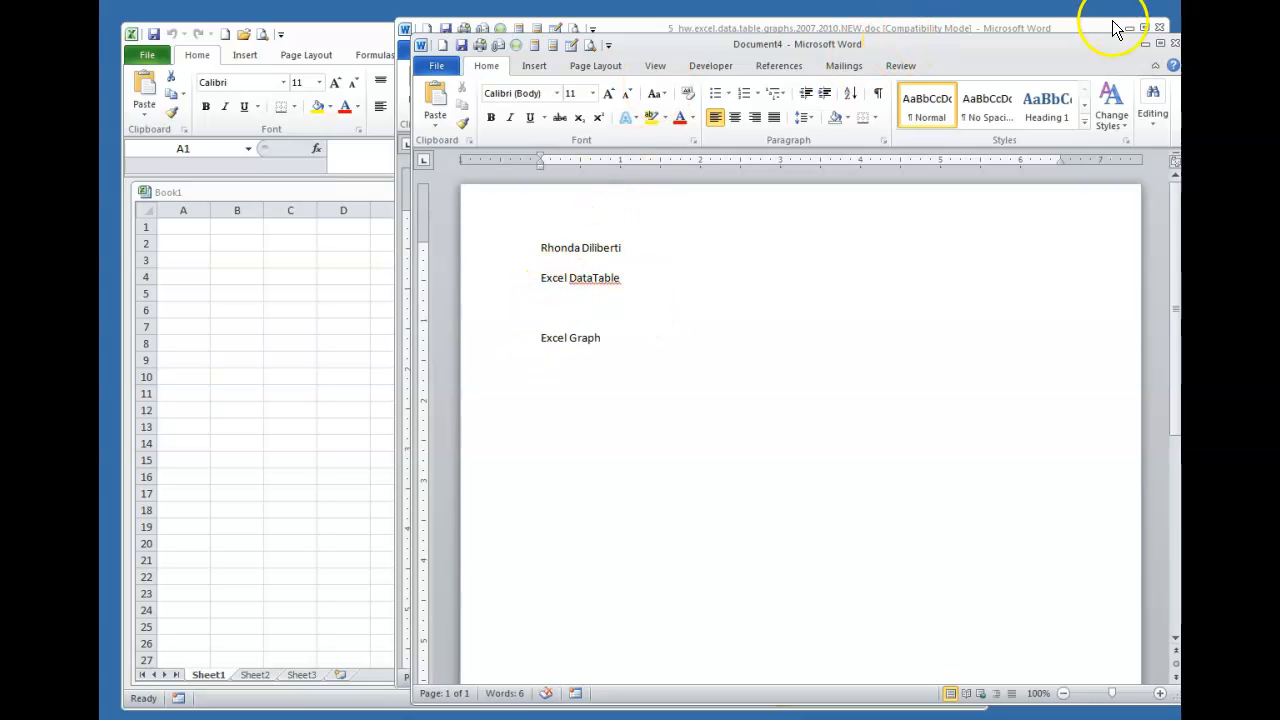
# Minimize the new document and place the narrowed Excel workbook beside the handout, starting at A1
pyautogui.click(1144, 45)
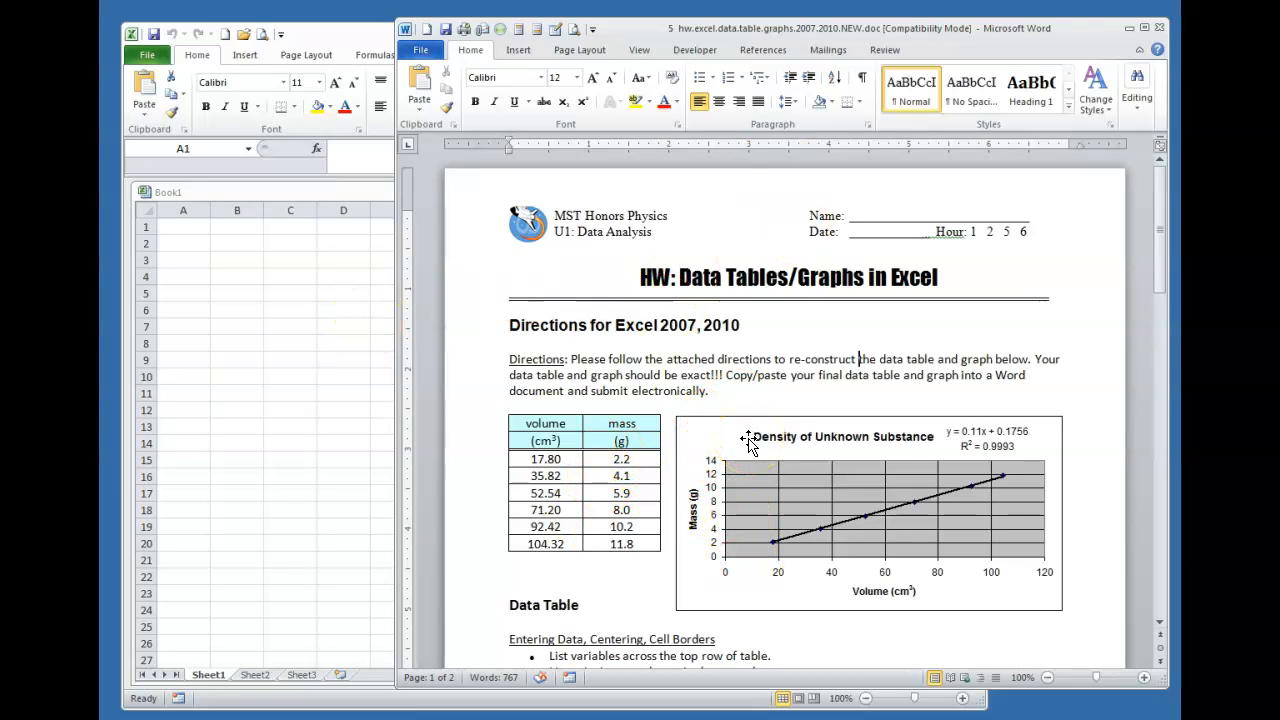
pyautogui.click(1015, 50)
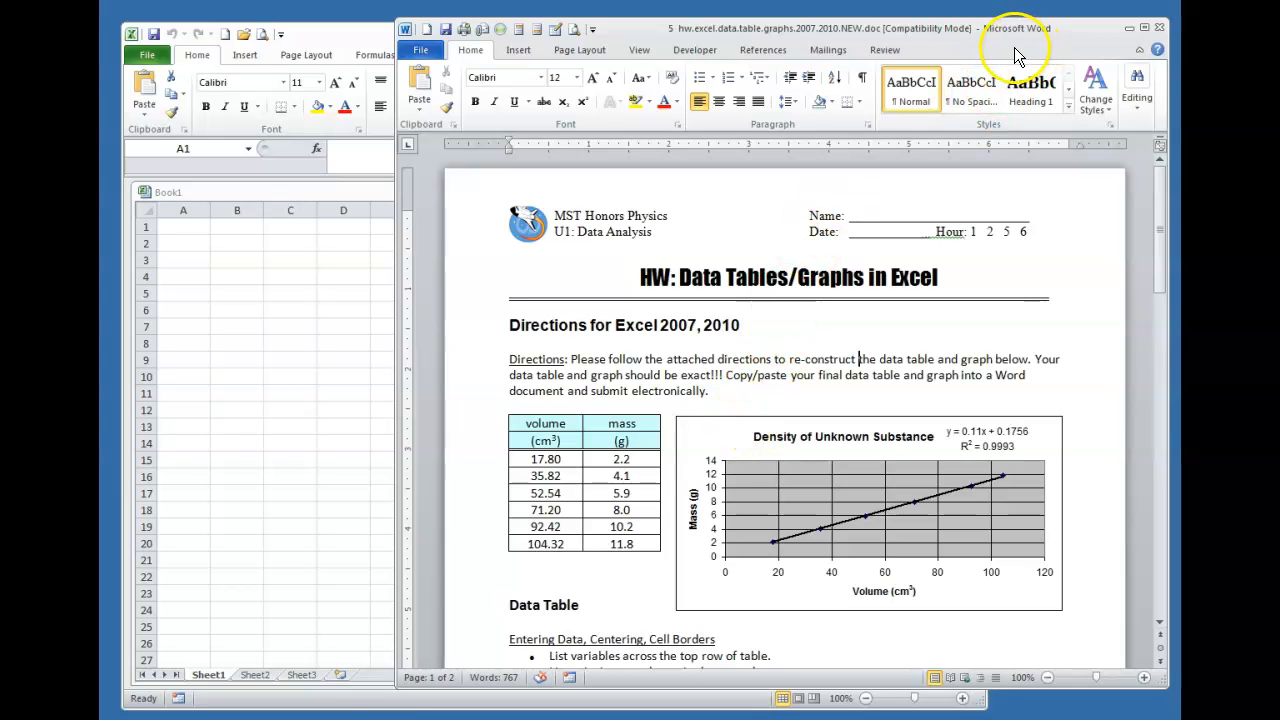
pyautogui.moveTo(968, 55); pyautogui.dragTo(1244, 44)
pyautogui.click(252, 405)
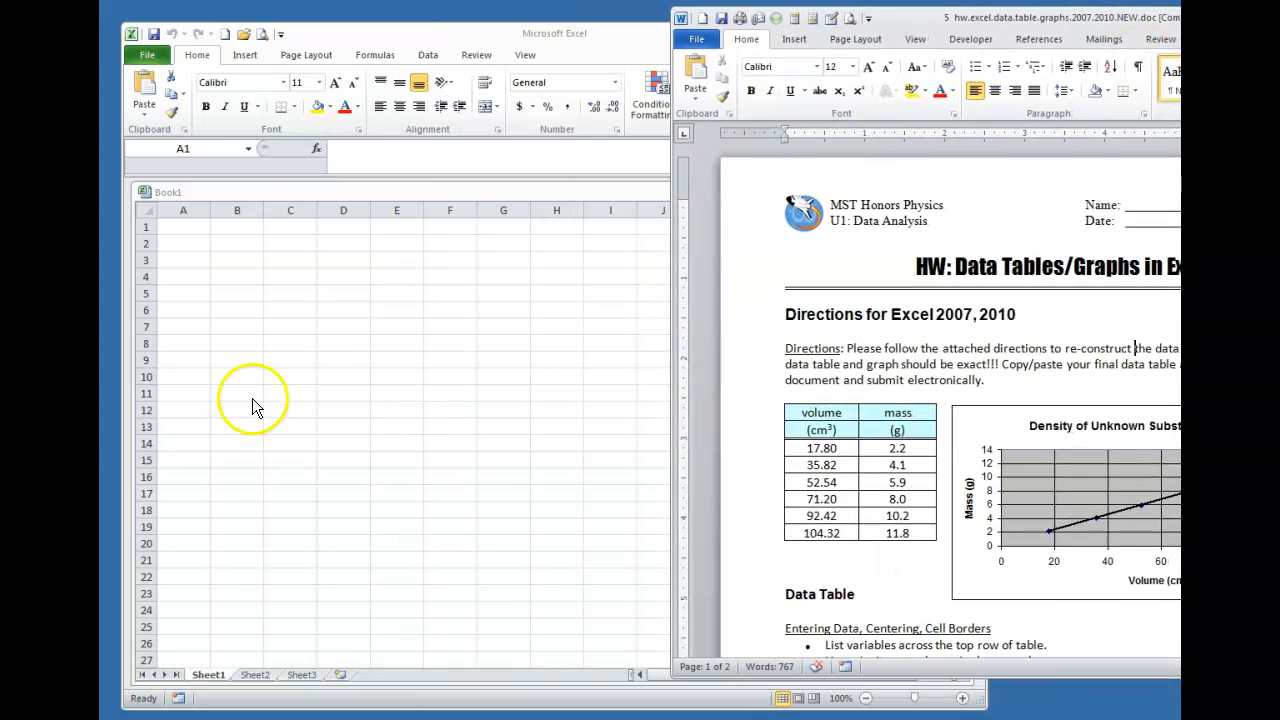
pyautogui.click(182, 230)
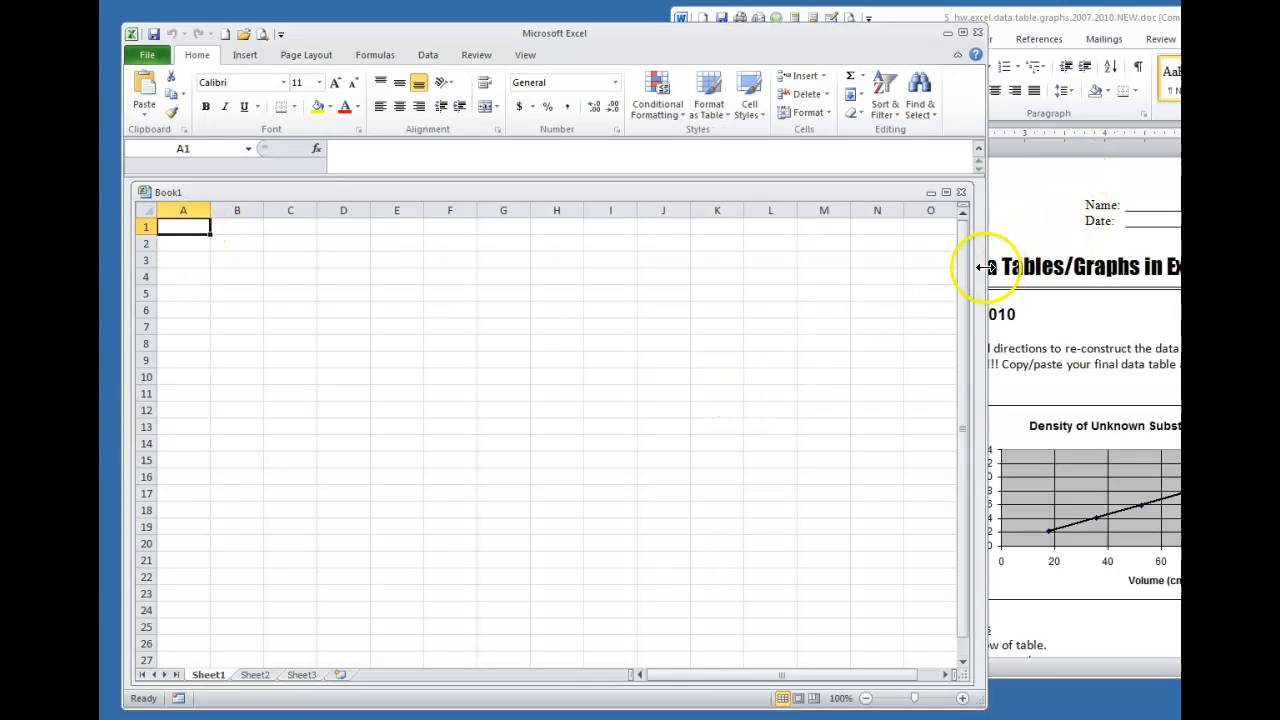
pyautogui.moveTo(984, 268); pyautogui.dragTo(765, 220)
# Enter headings 'volume' and 'mass' in row 1 with units (cm3) and (g) in row 2
pyautogui.write('volume')
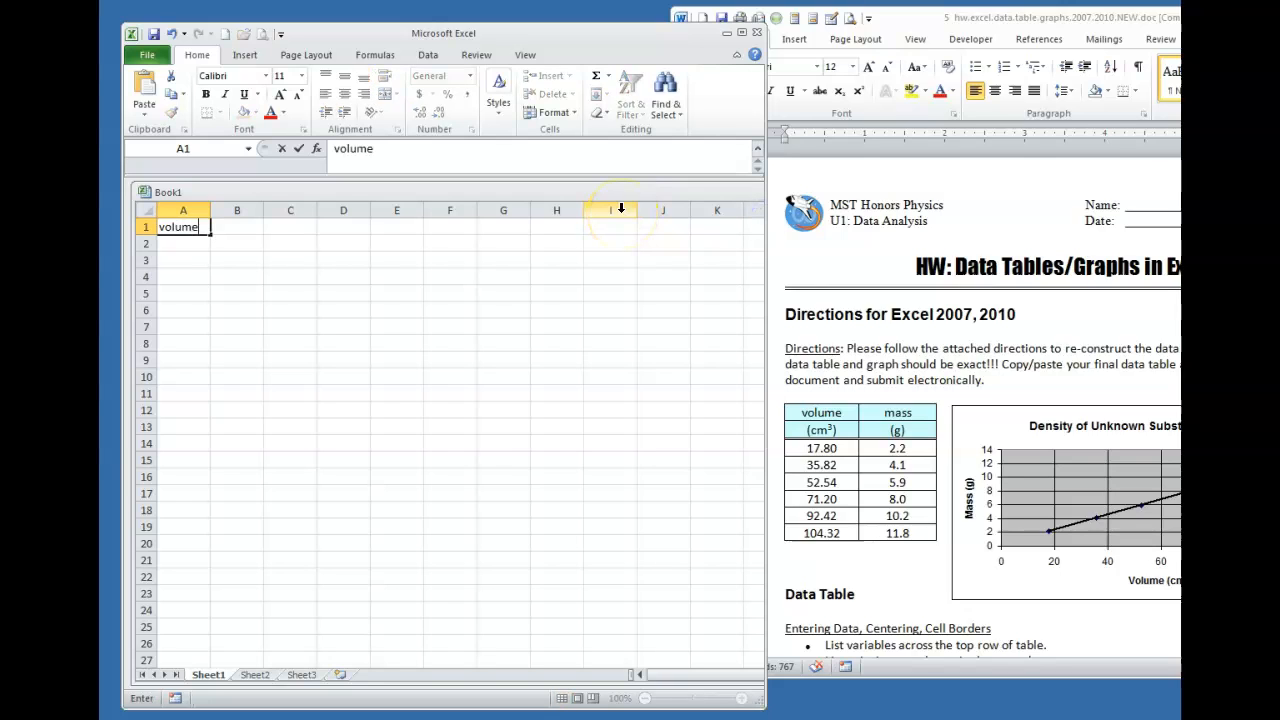
pyautogui.press('Tab')
pyautogui.write('mas')
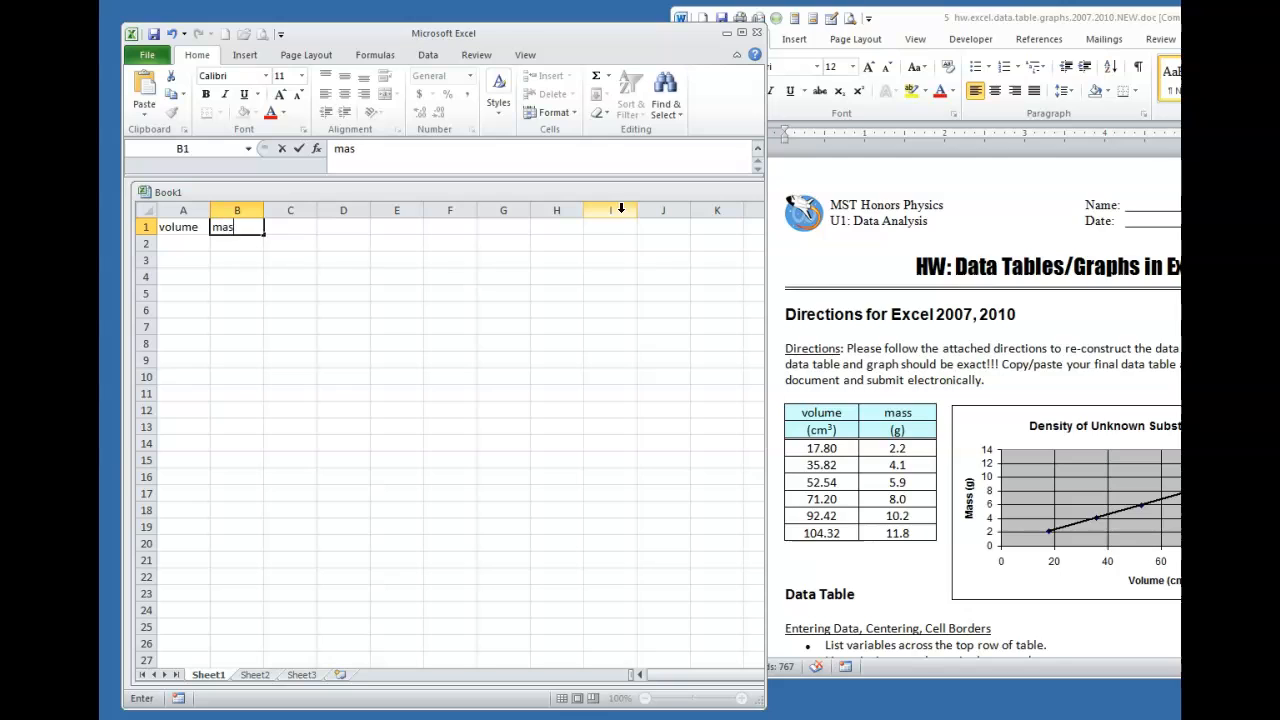
pyautogui.press('Return')
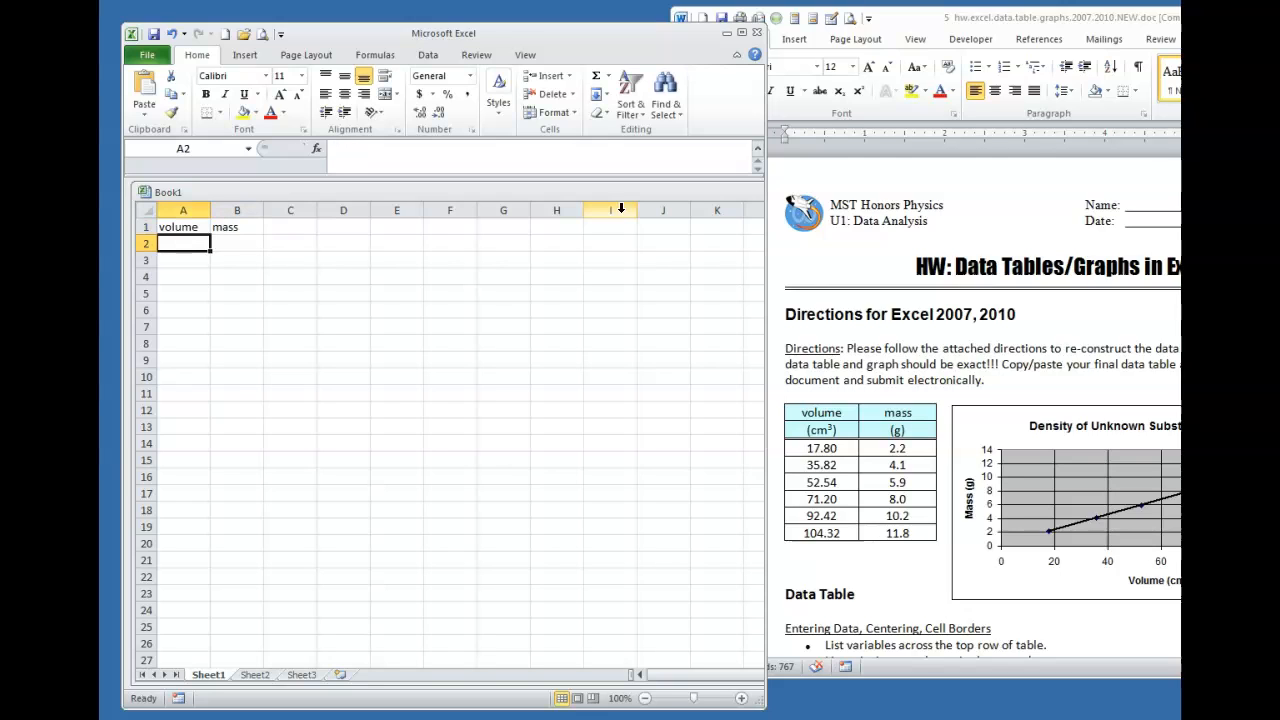
pyautogui.write('(cm3')
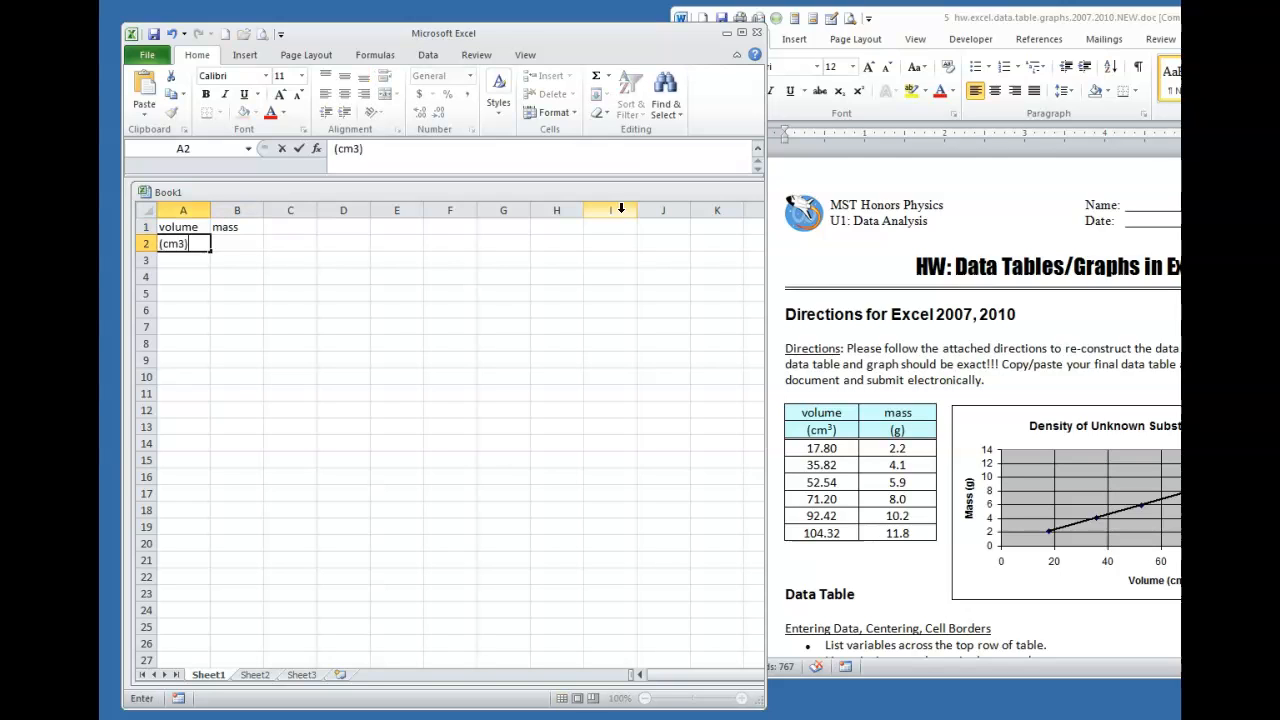
pyautogui.press('Tab')
pyautogui.write('(')
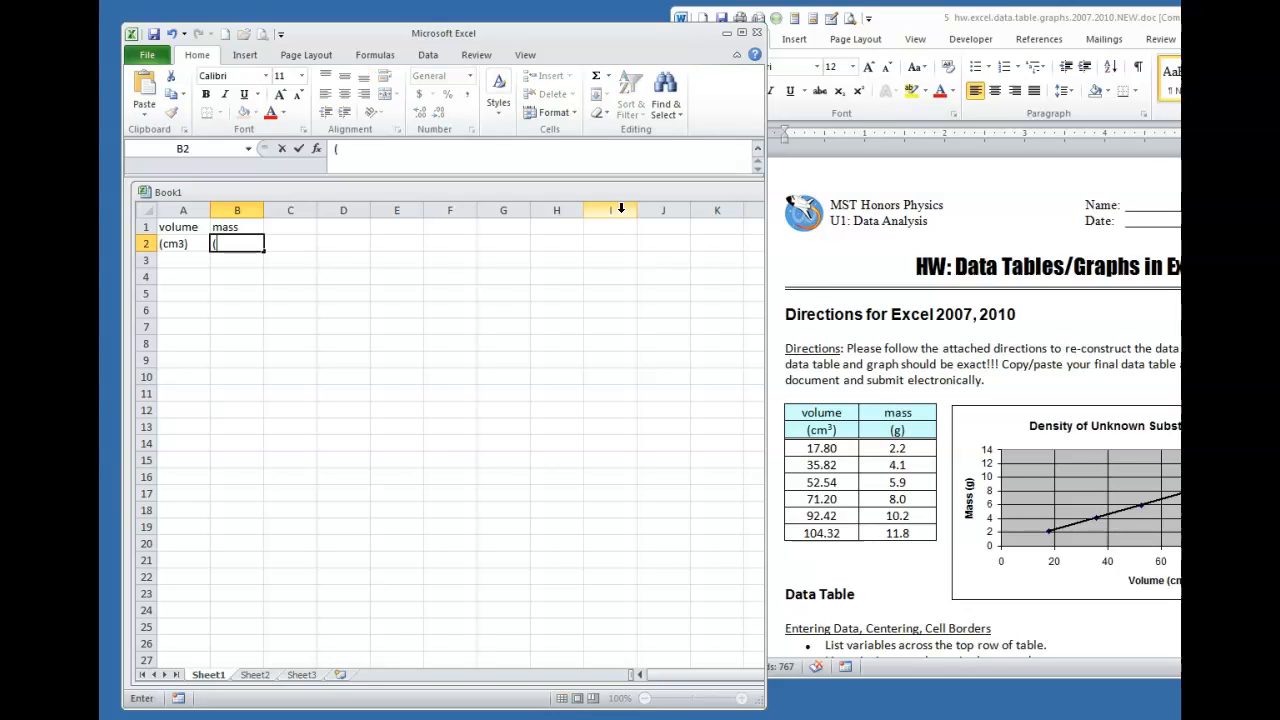
pyautogui.press('Return')
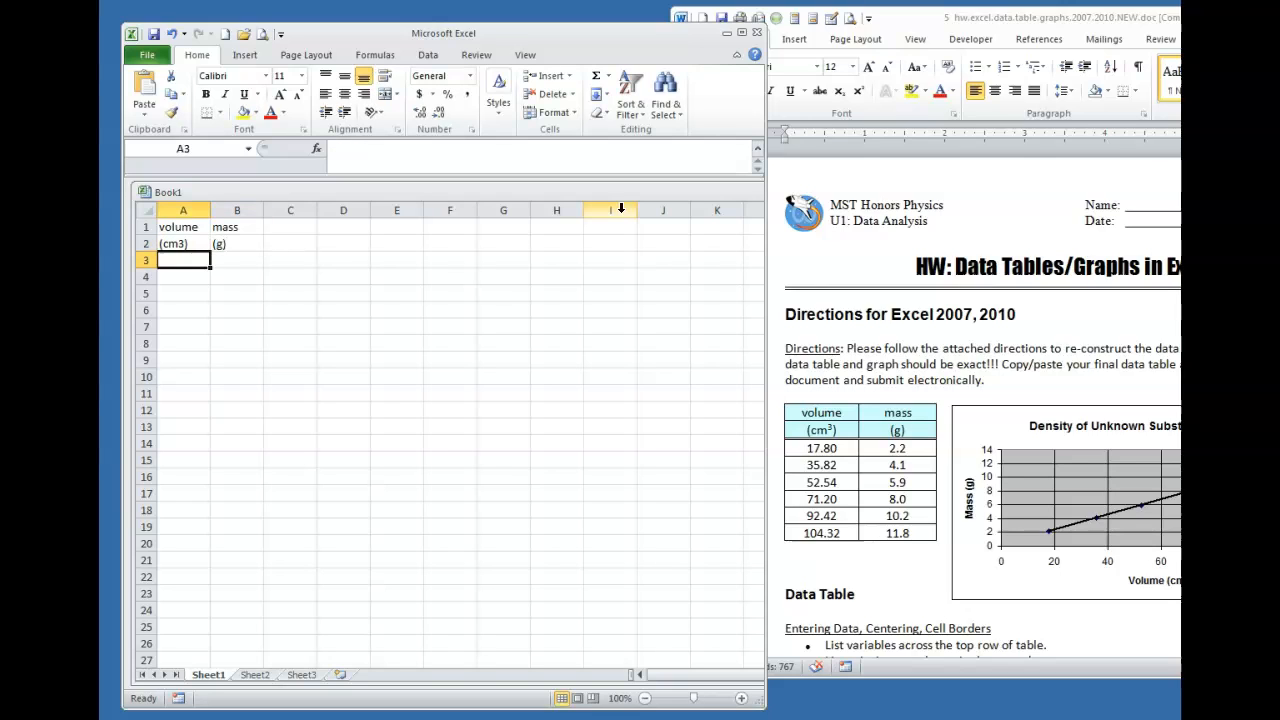
# Enter the volumes 17.80, 35.82, 52.54, 71.2, 92.42 and 104.32 in A3:A8
pyautogui.write('17.80')
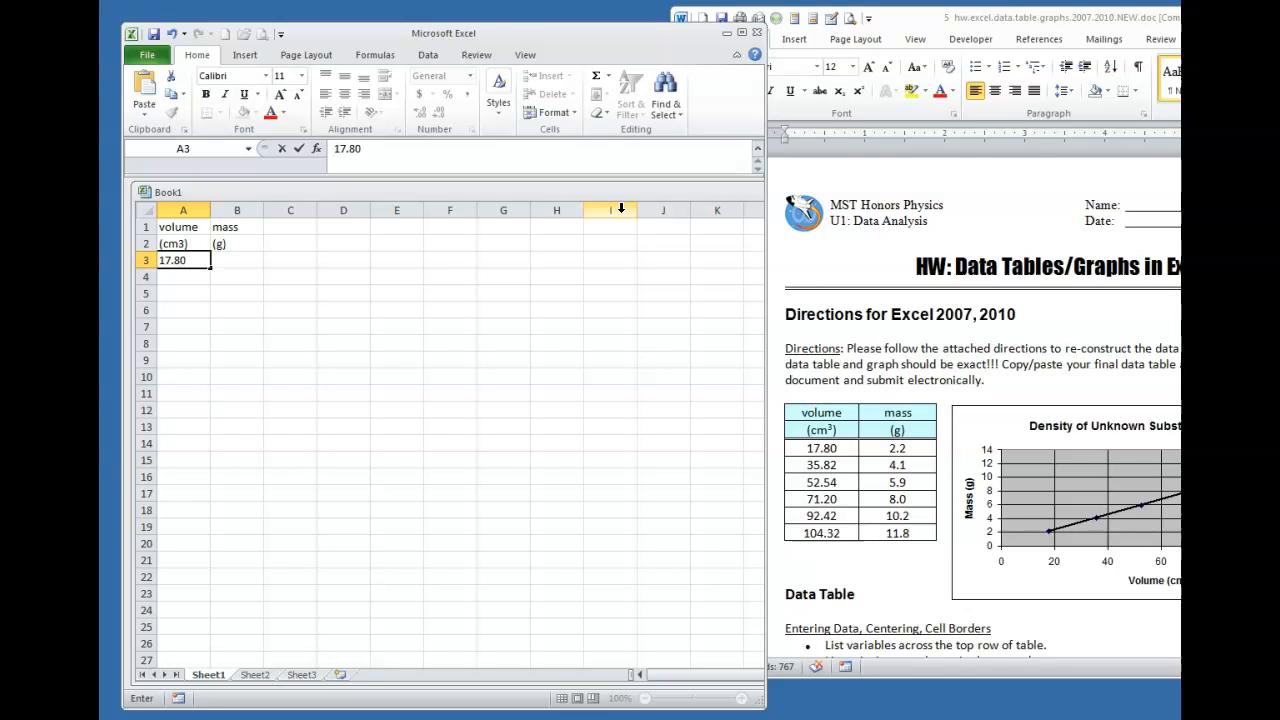
pyautogui.press('Return')
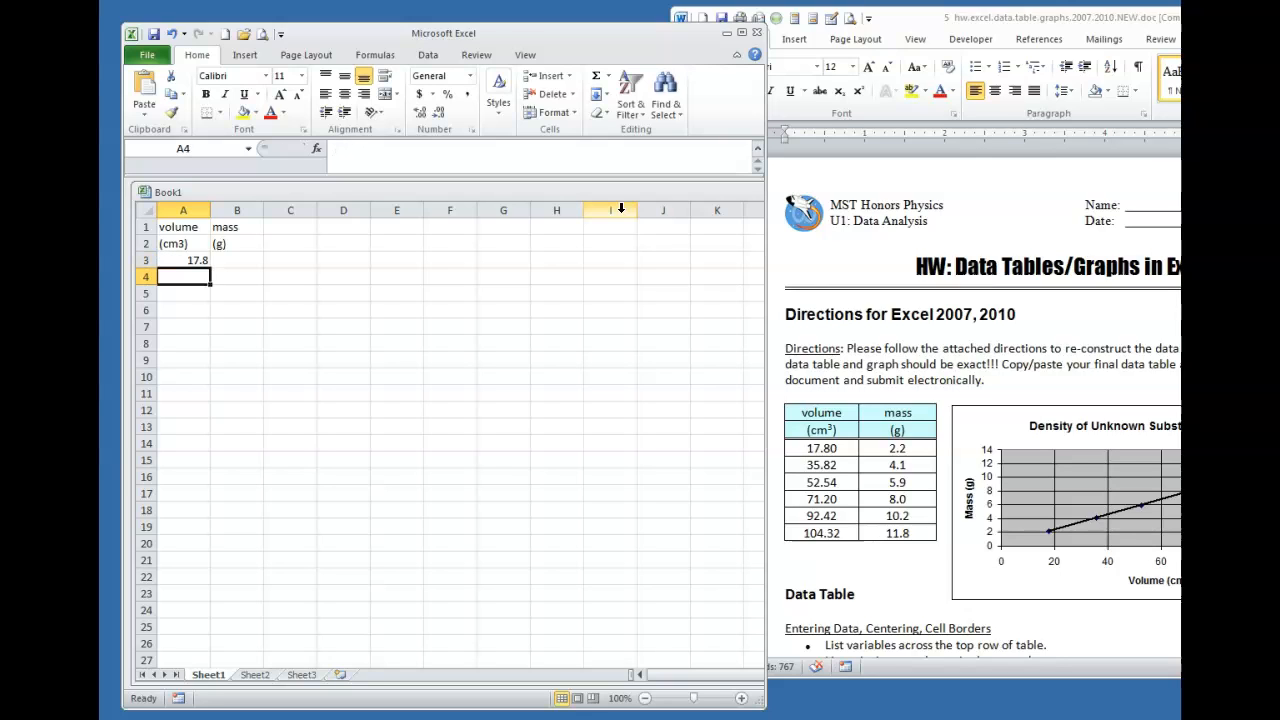
pyautogui.write('35.82')
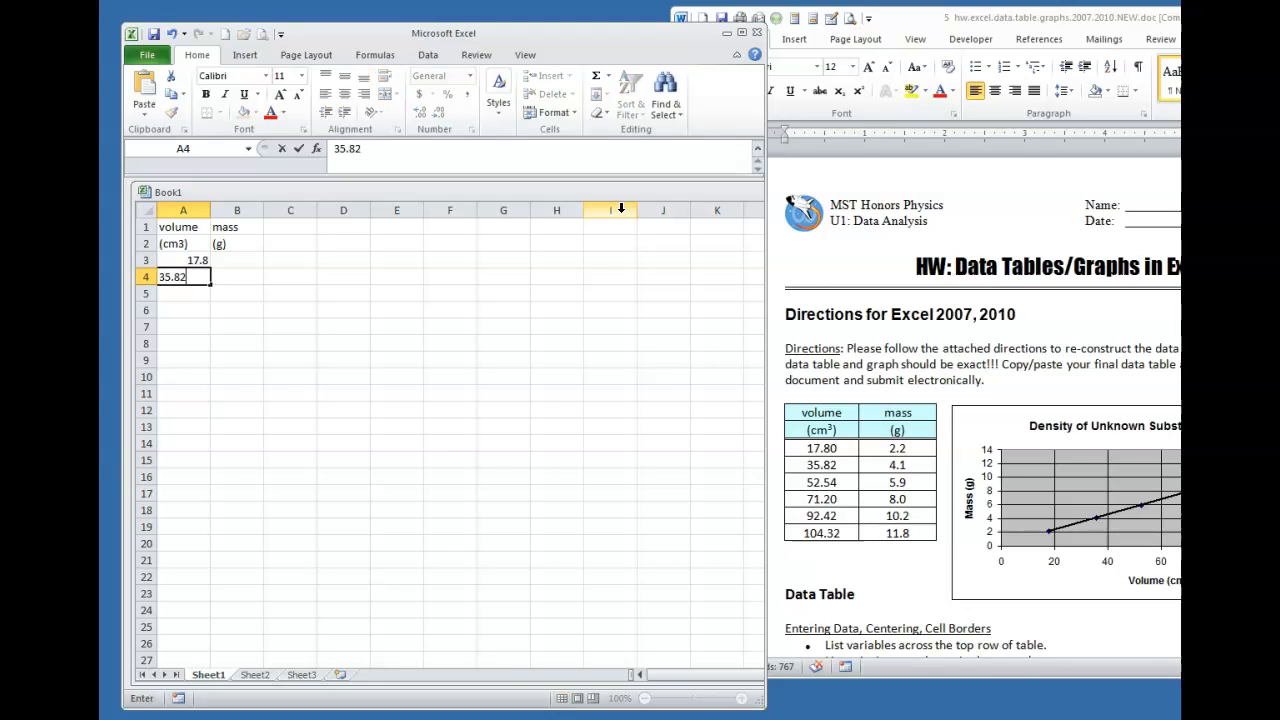
pyautogui.press('Return')
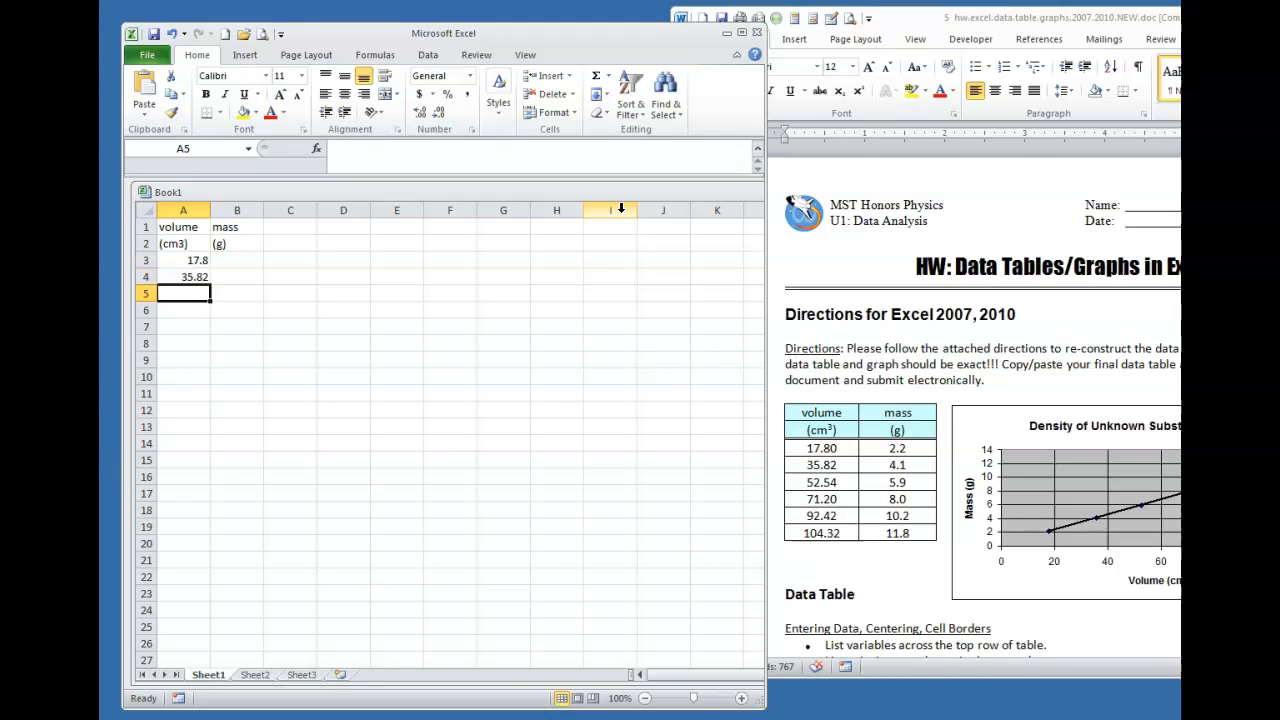
pyautogui.write('52.')
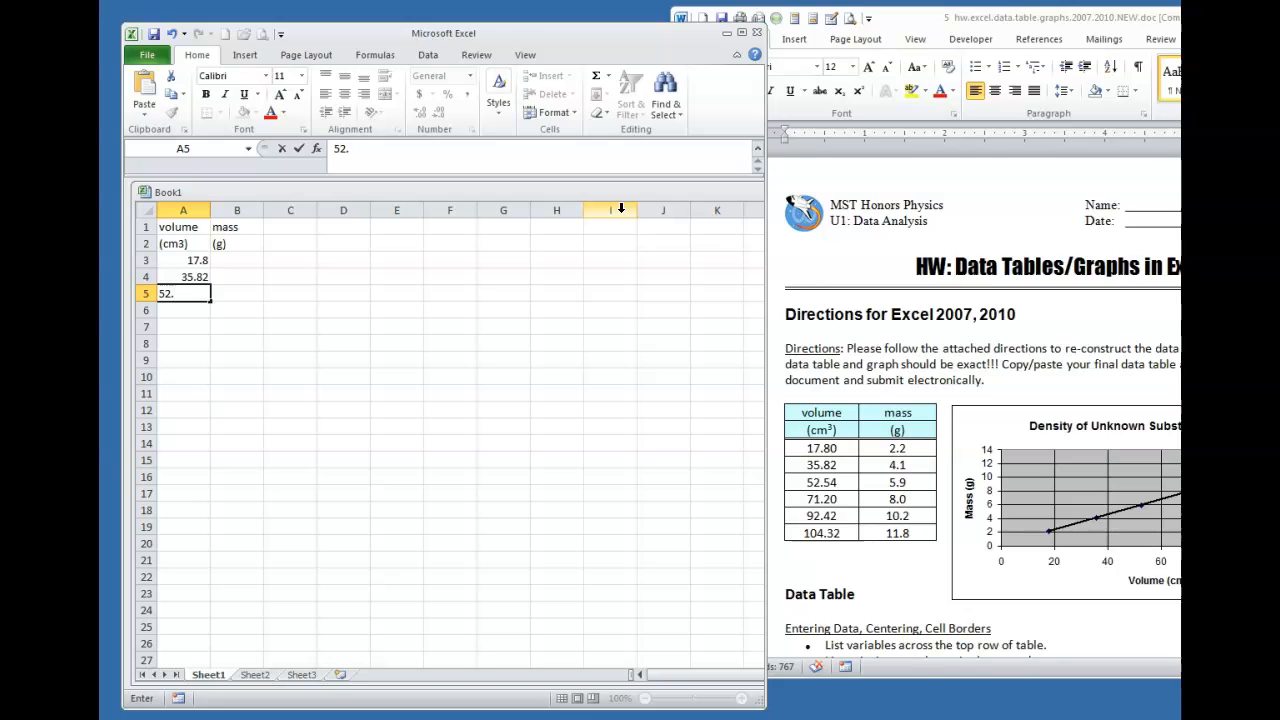
pyautogui.write('54')
pyautogui.press('Return')
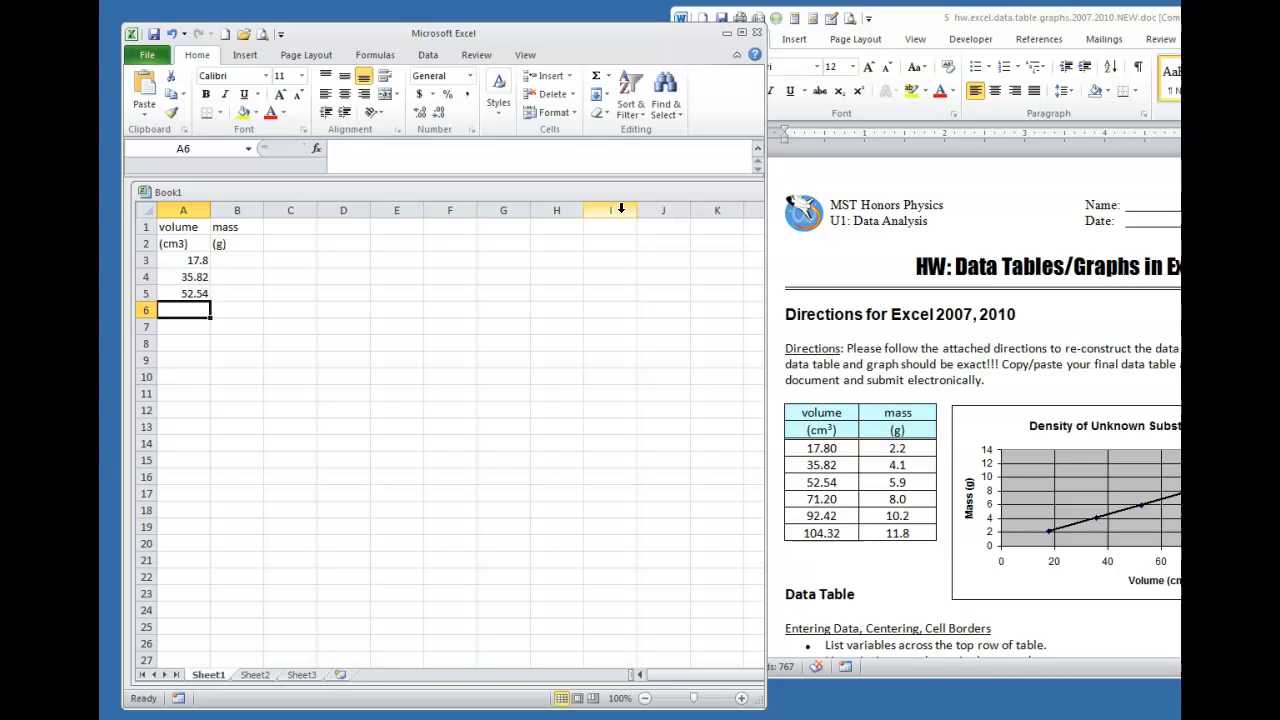
pyautogui.write('71.2')
pyautogui.press('Return')
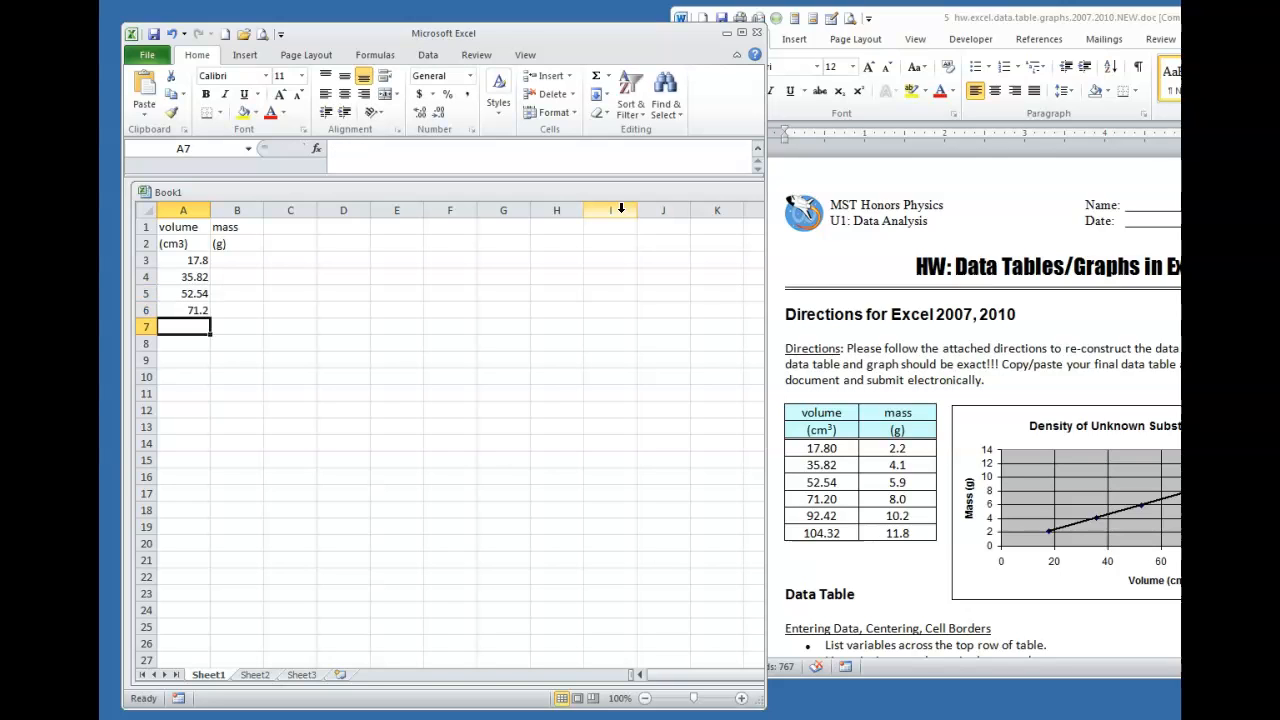
pyautogui.write('92.42')
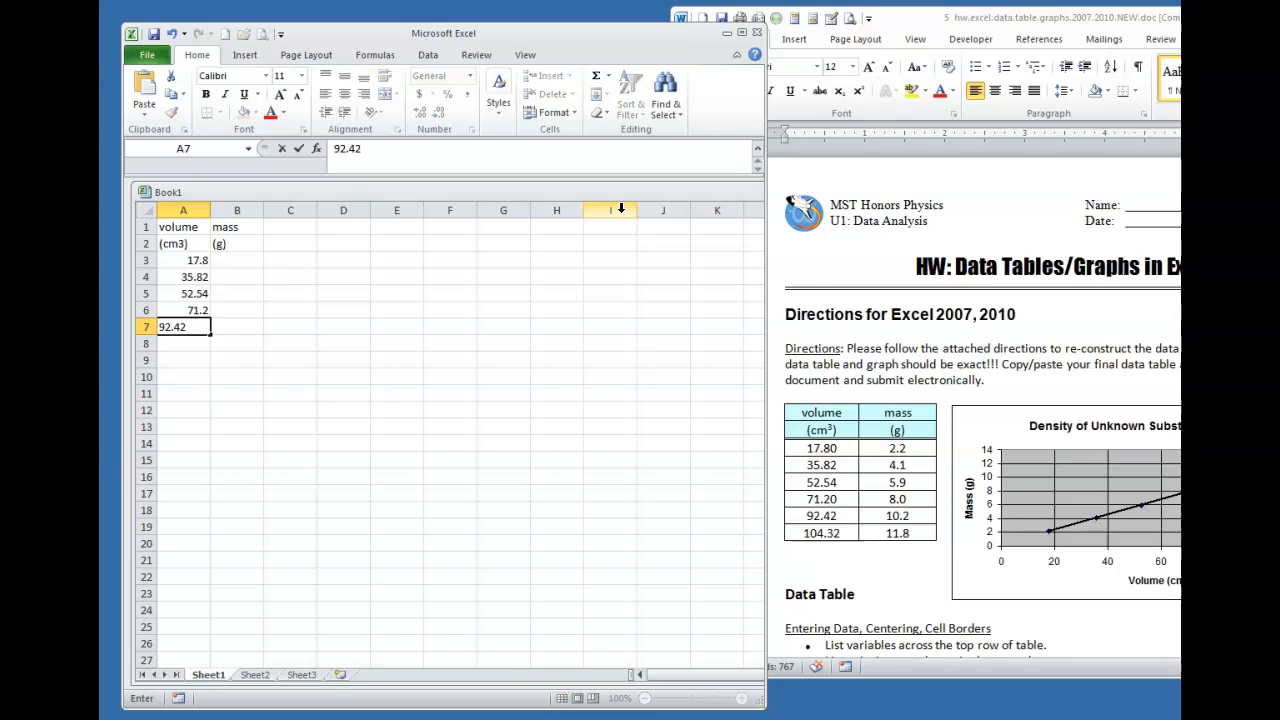
pyautogui.press('Return')
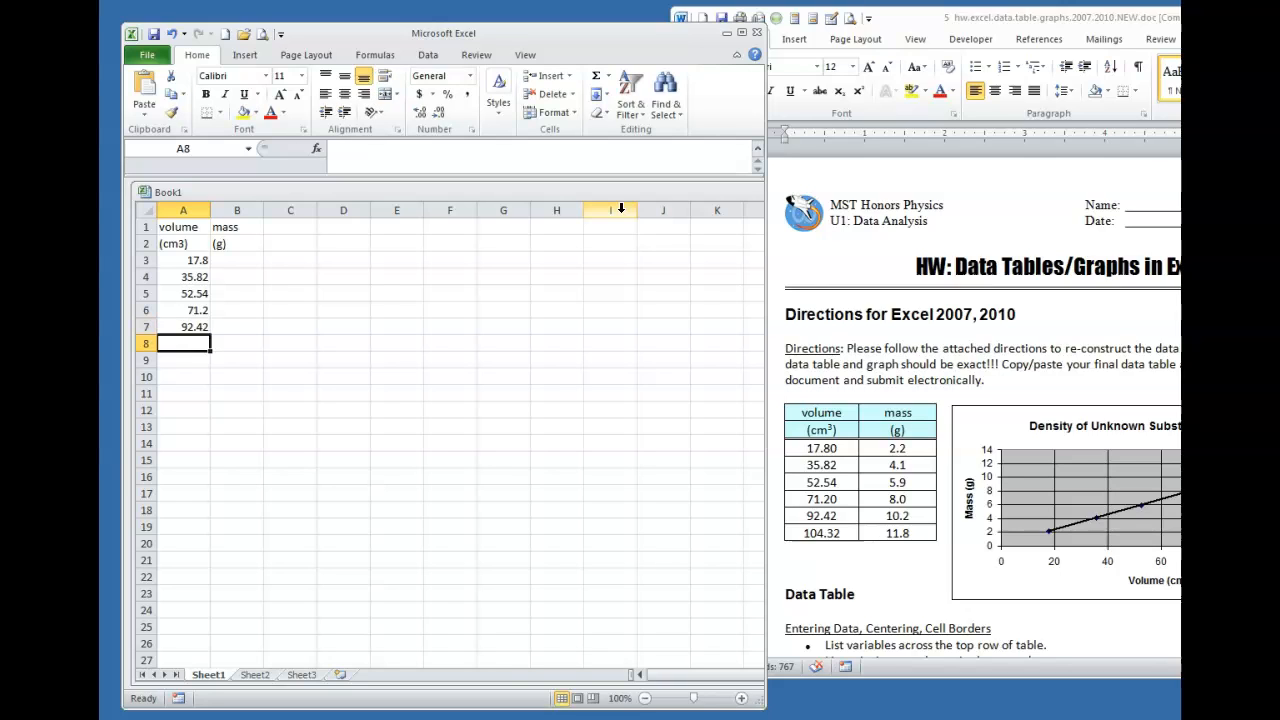
pyautogui.write('104.32')
pyautogui.press('Up')
# Enter the masses 2.2, 4.1, 5.9, 8, 10.2 and 11.8 in B3:B8
pyautogui.press('Right')
pyautogui.press('Up')
pyautogui.press('Up')
pyautogui.press('Up')
pyautogui.press('Up')
pyautogui.write('2.2')
pyautogui.press('Return')
pyautogui.write('4.1')
pyautogui.press('Return')
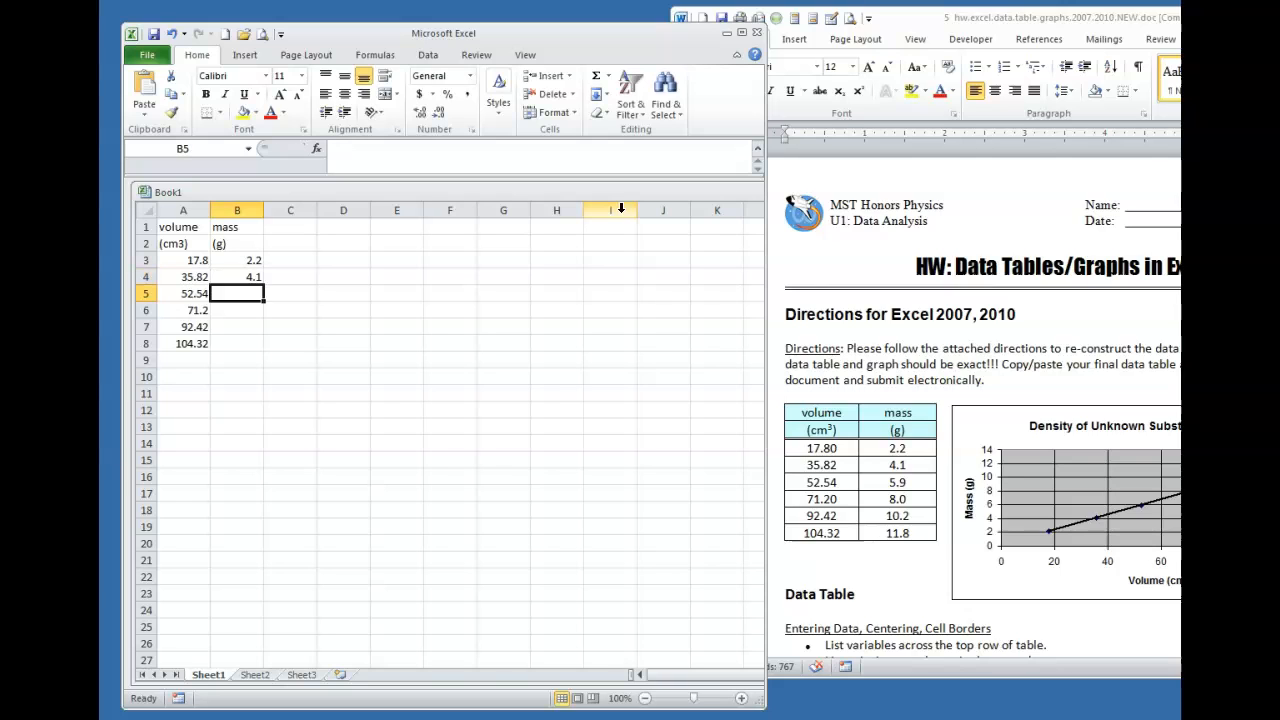
pyautogui.write('5.9')
pyautogui.press('Return')
pyautogui.write('8')
pyautogui.press('Return')
pyautogui.write('1')
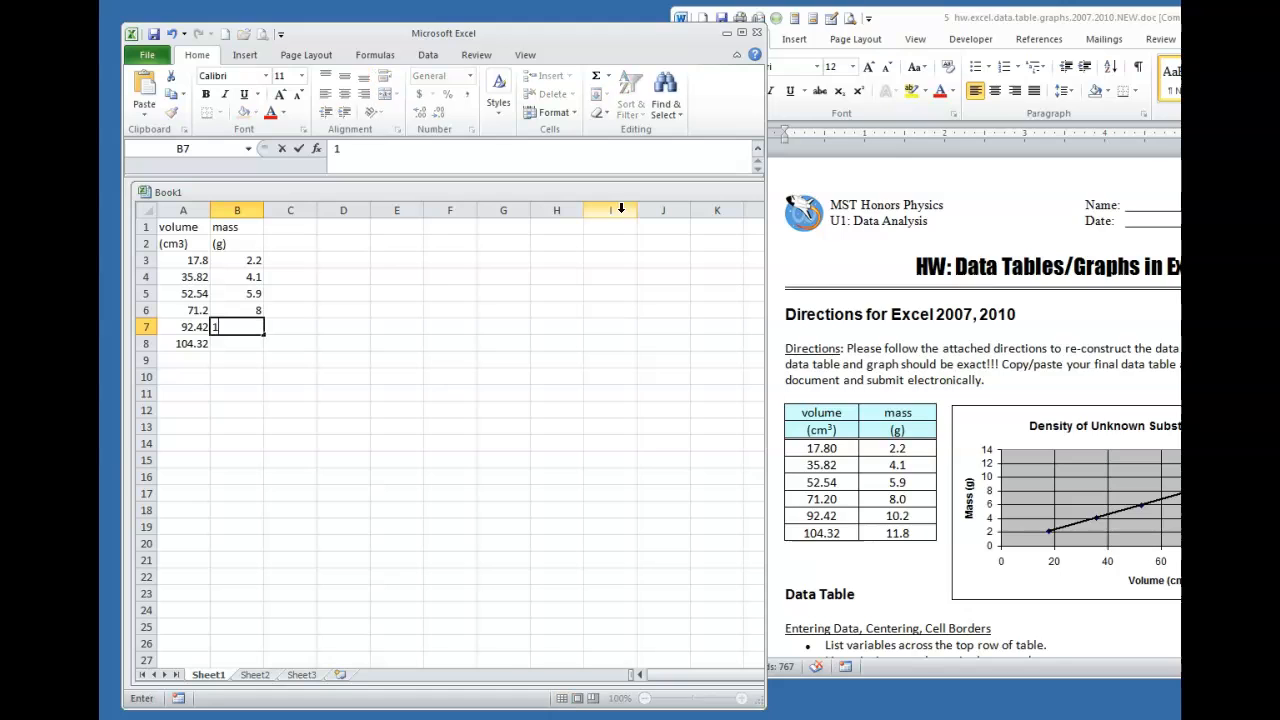
pyautogui.write('0.2')
pyautogui.press('Return')
pyautogui.write('1')
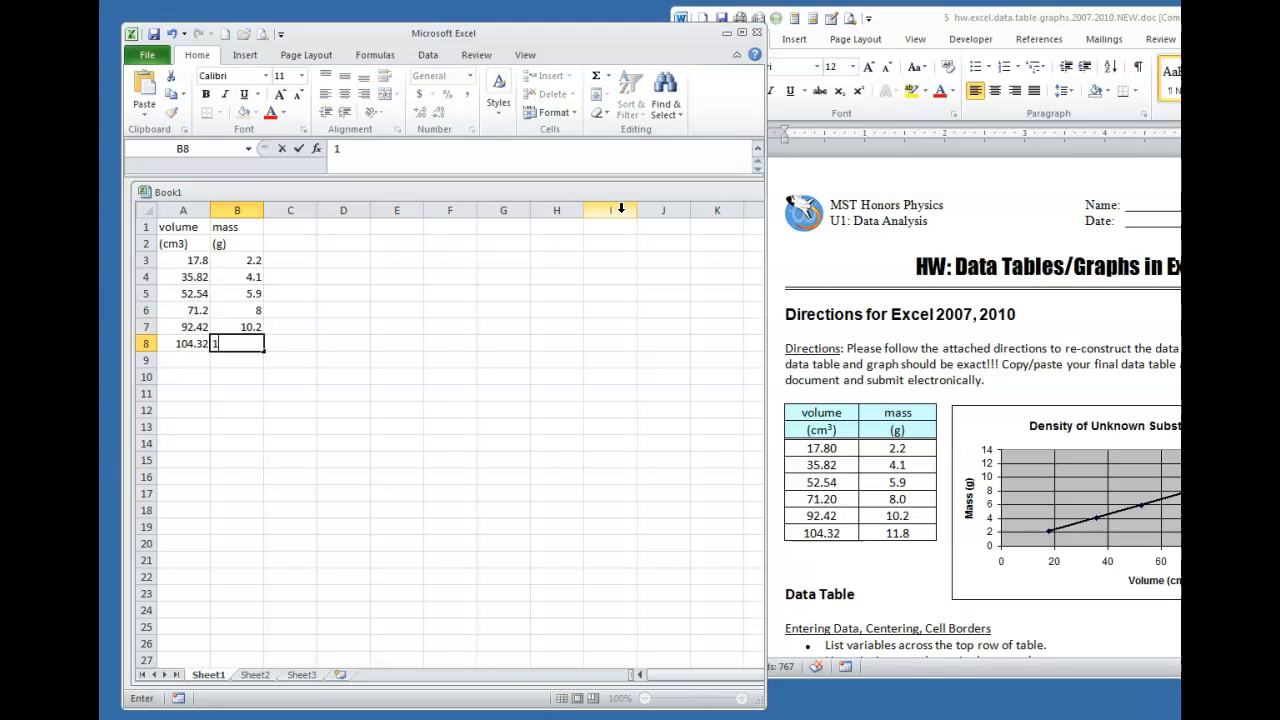
pyautogui.write('1.8')
pyautogui.press('Return')
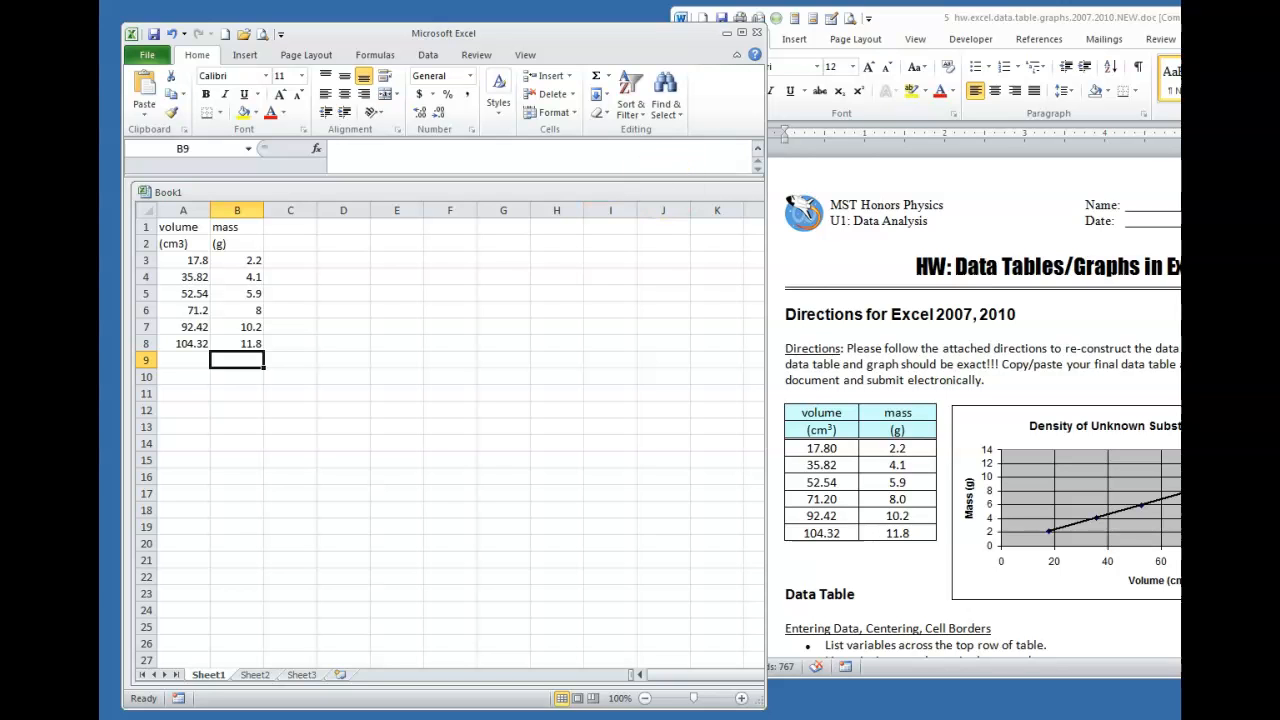
# Centre the contents of A1:B8 both horizontally and vertically
pyautogui.moveTo(1279, 26); pyautogui.dragTo(1097, 17)
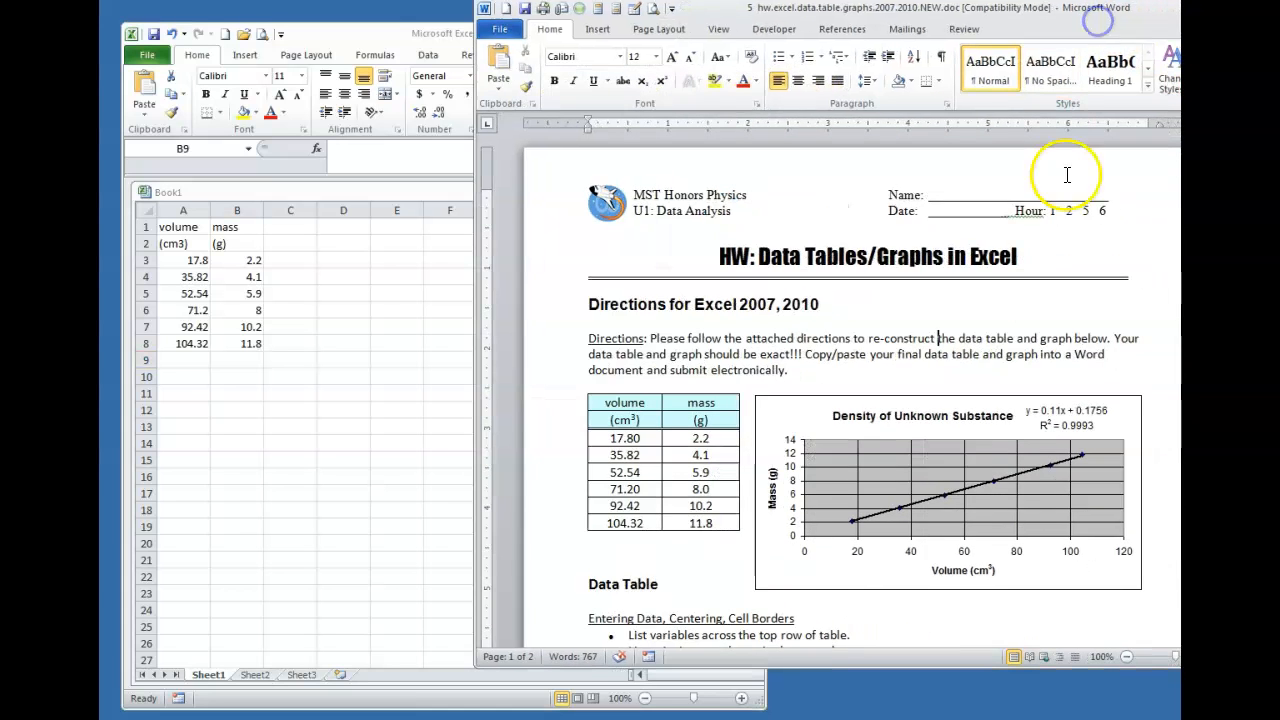
pyautogui.scroll(-9, 1014, 226)
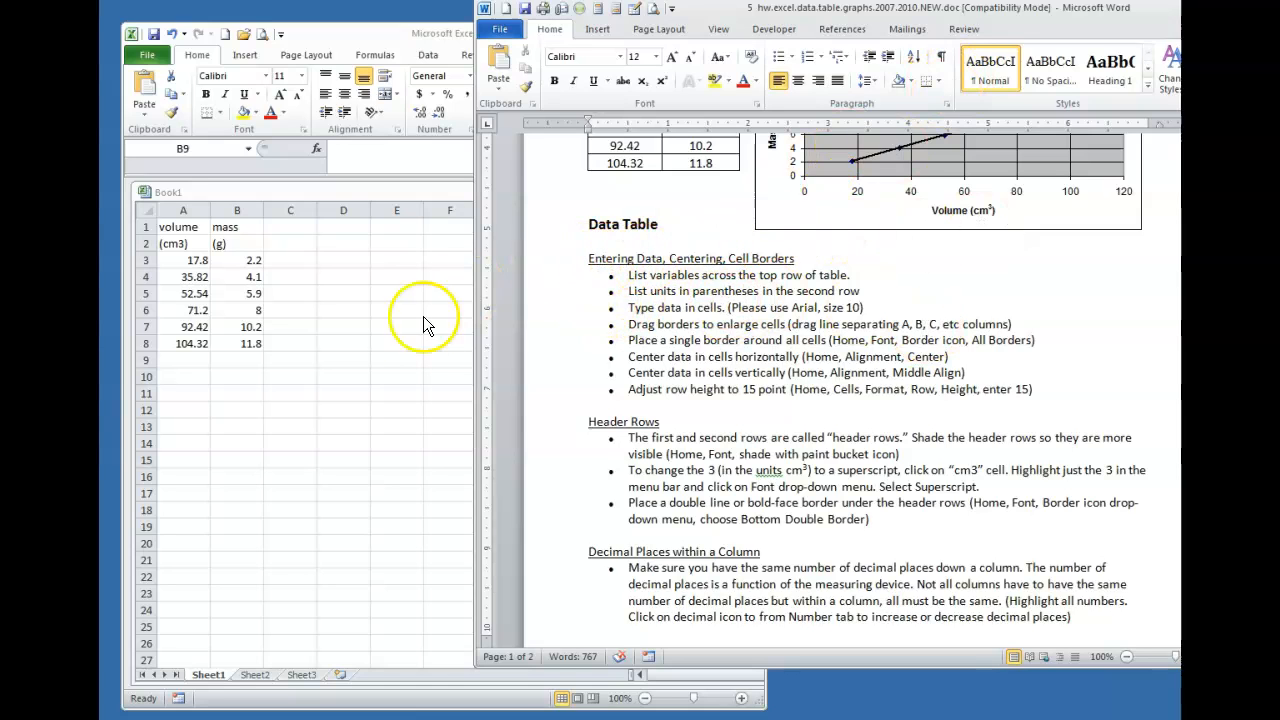
pyautogui.click(303, 346)
pyautogui.moveTo(176, 229); pyautogui.dragTo(243, 343)
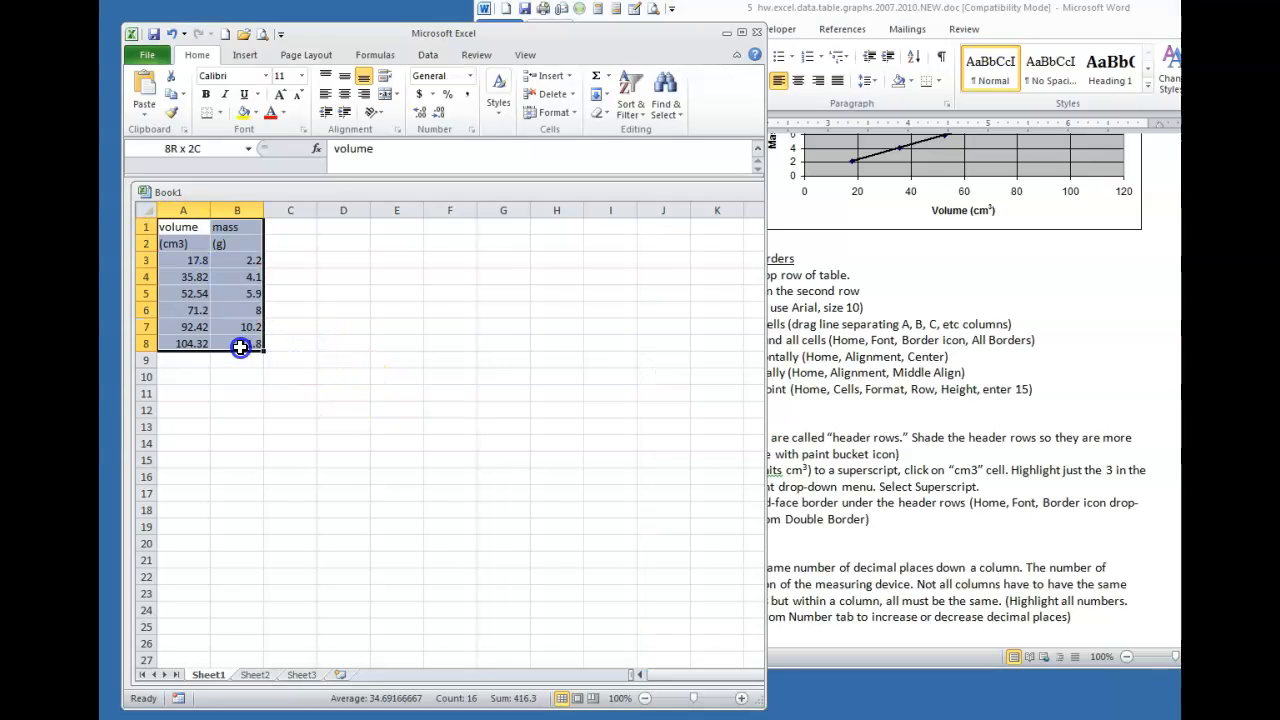
pyautogui.click(343, 97)
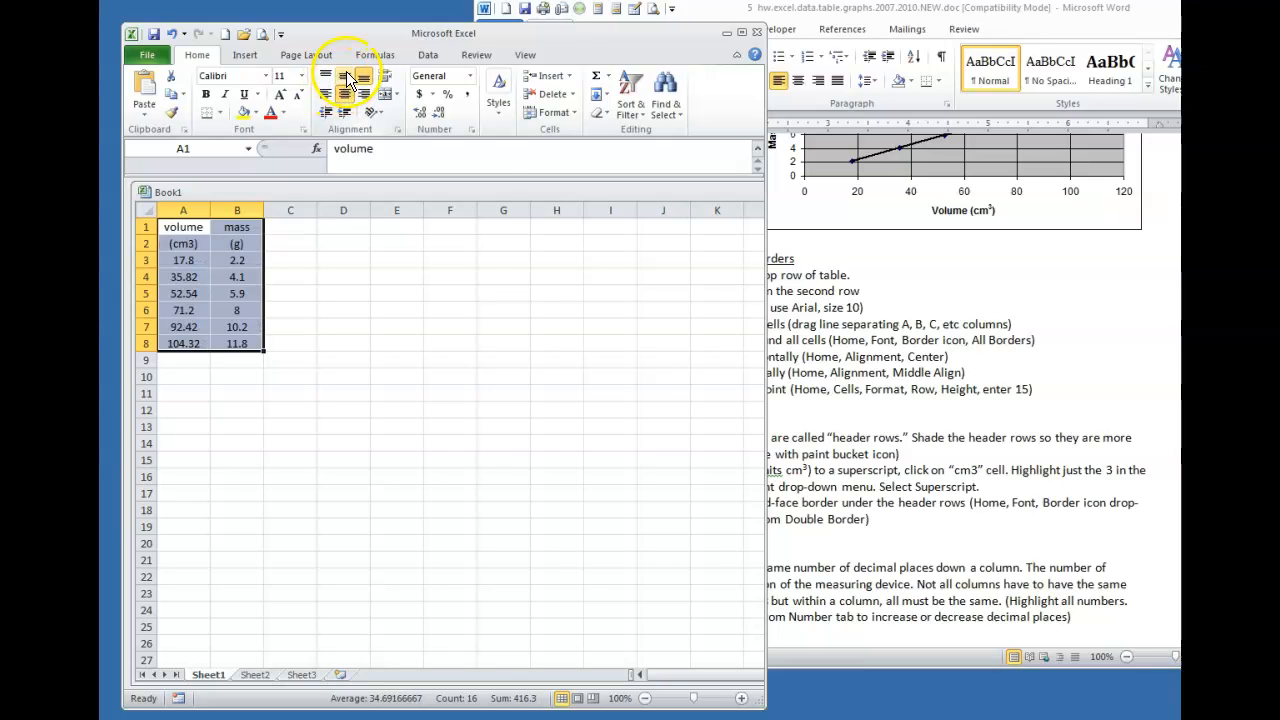
pyautogui.click(345, 78)
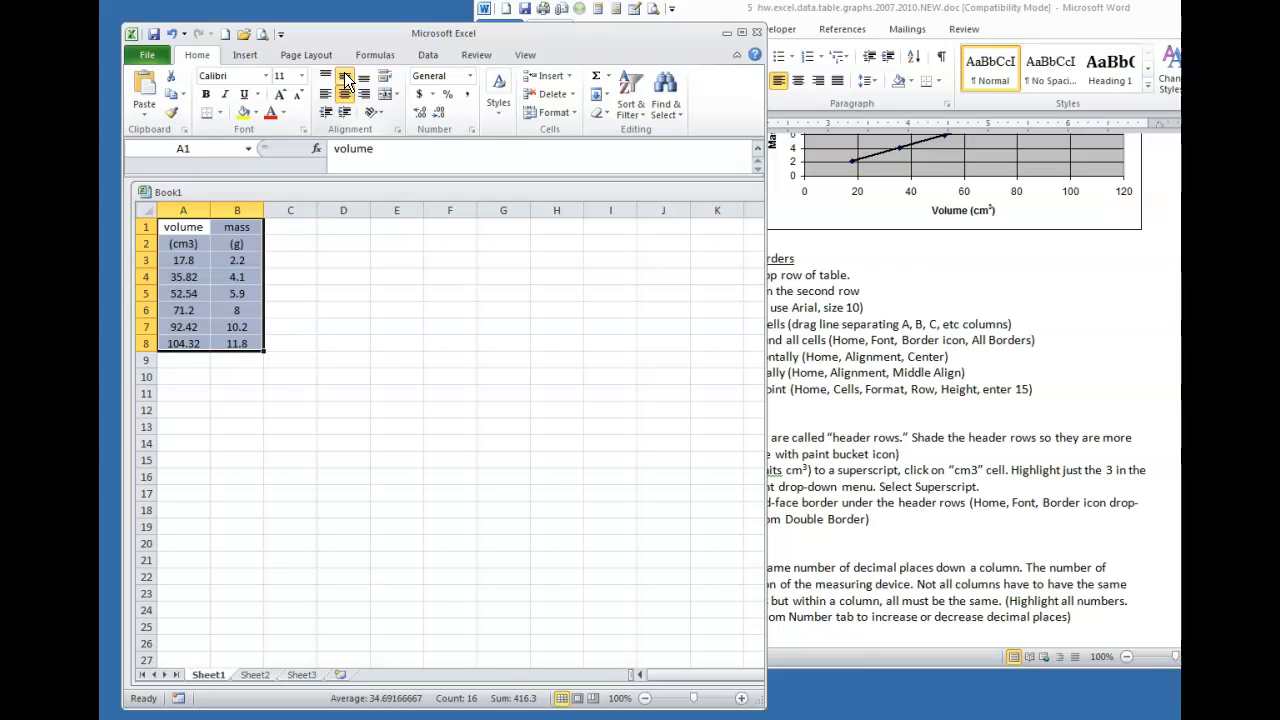
pyautogui.click(958, 402)
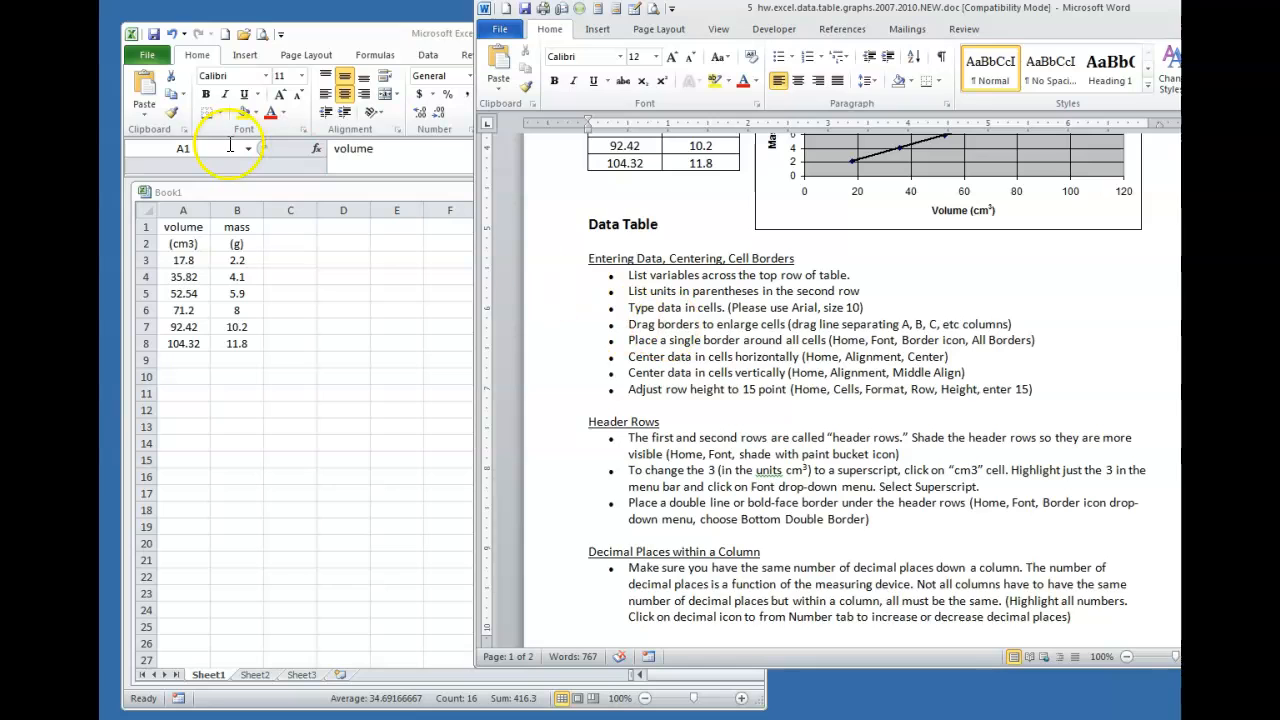
pyautogui.click(331, 340)
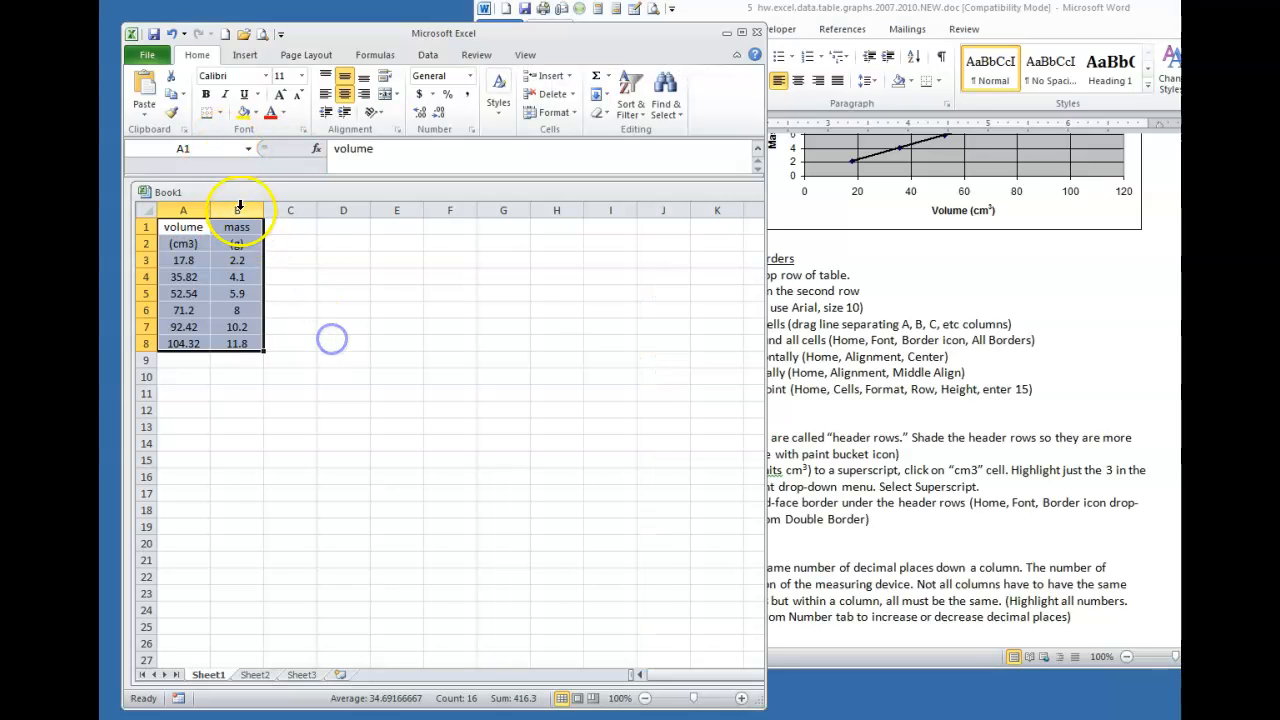
# Widen column B and apply All Borders to the A1:B8 table
pyautogui.moveTo(262, 210); pyautogui.dragTo(258, 343)
pyautogui.click(361, 412)
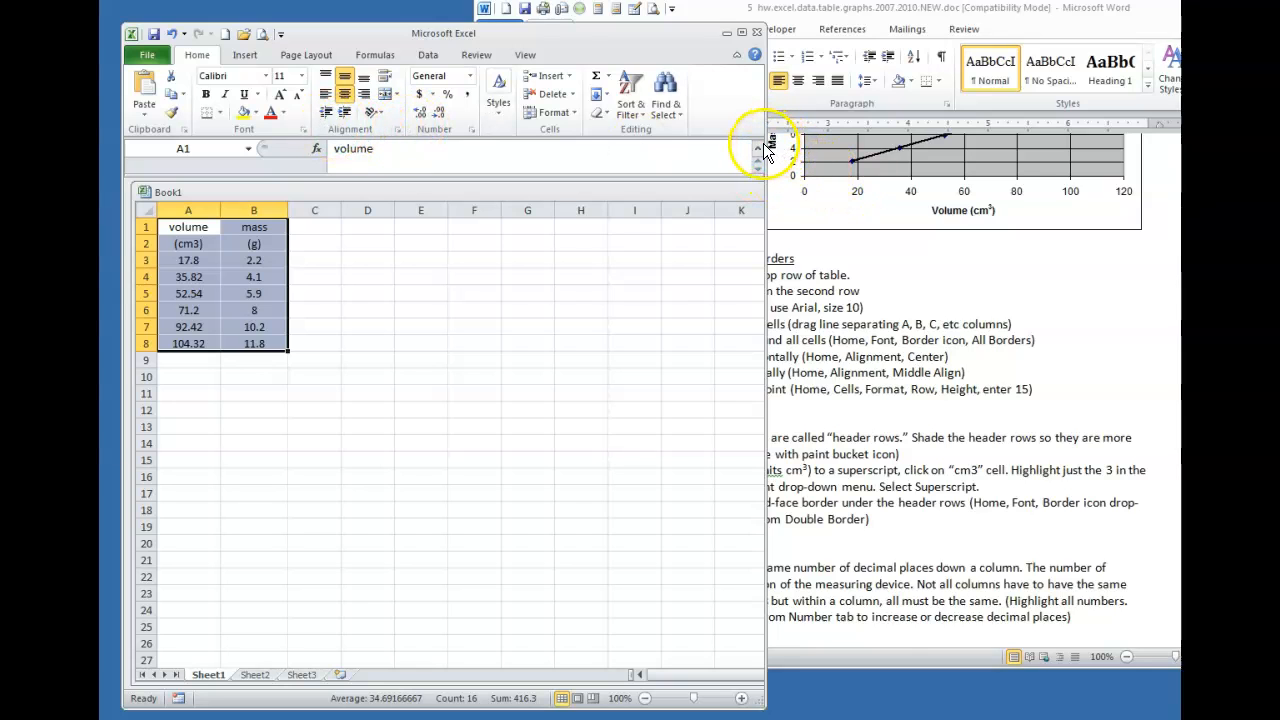
pyautogui.moveTo(766, 128); pyautogui.dragTo(1013, 125)
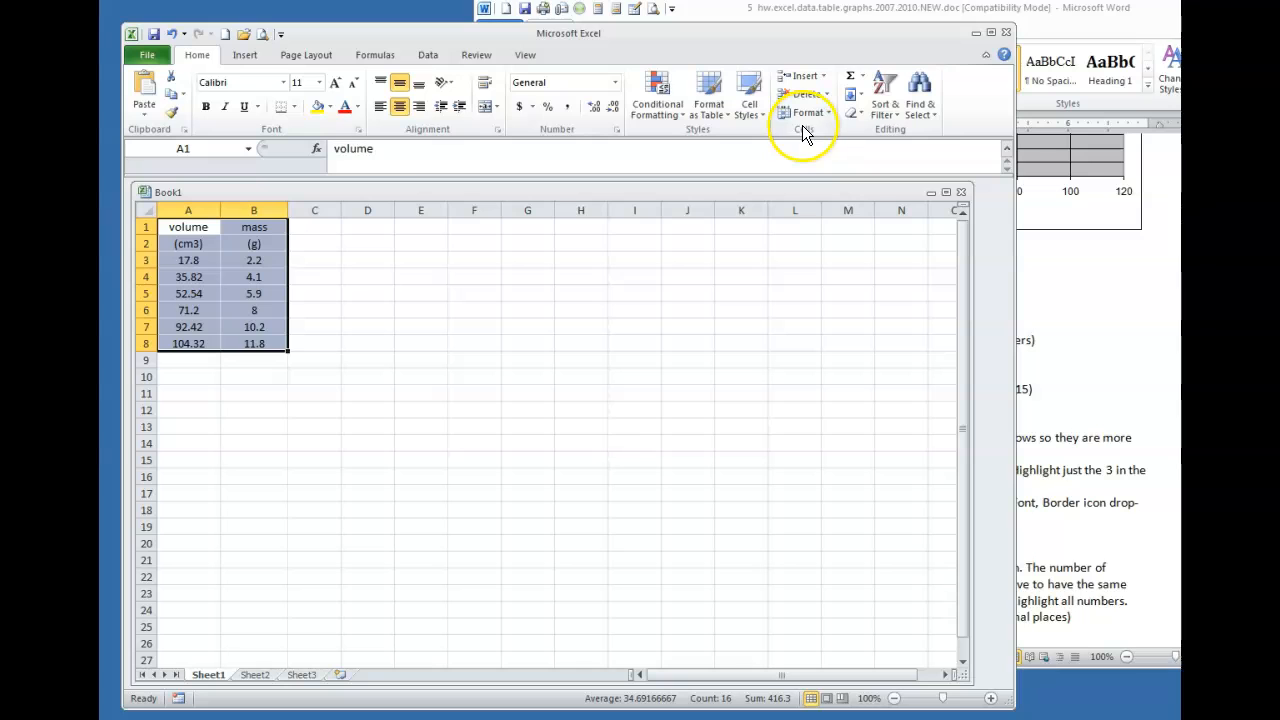
pyautogui.click(292, 107)
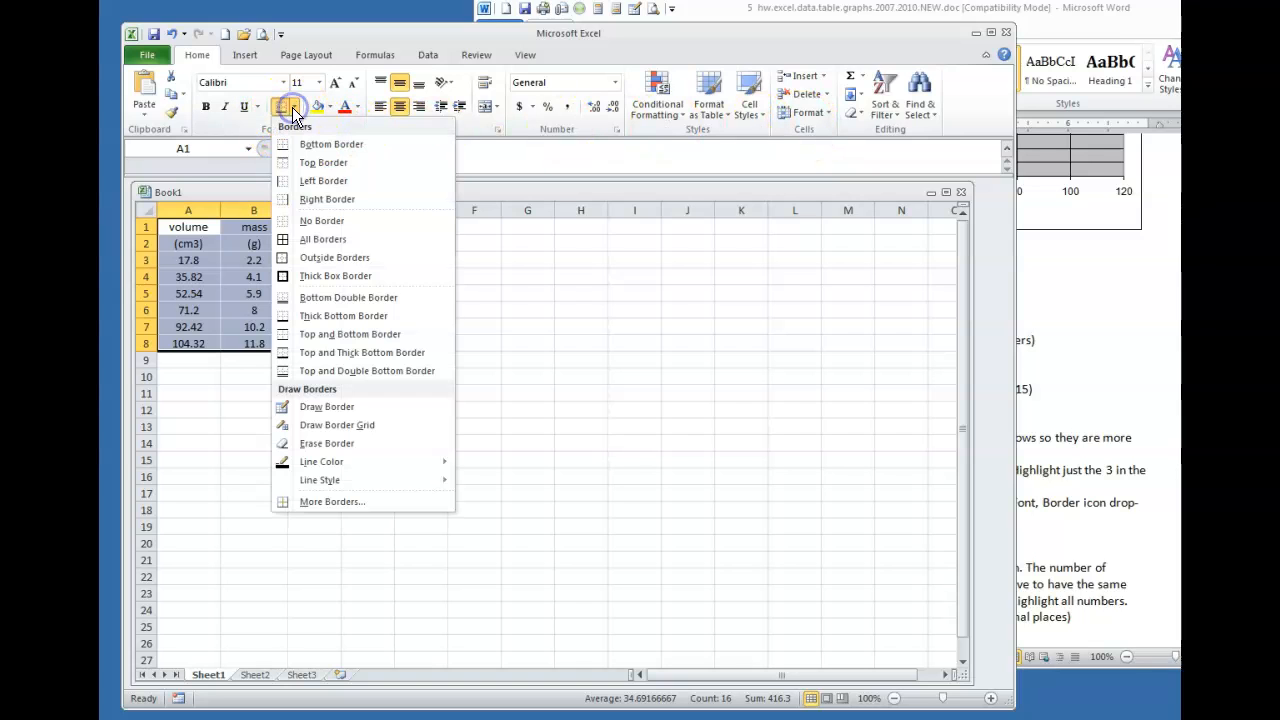
pyautogui.click(312, 238)
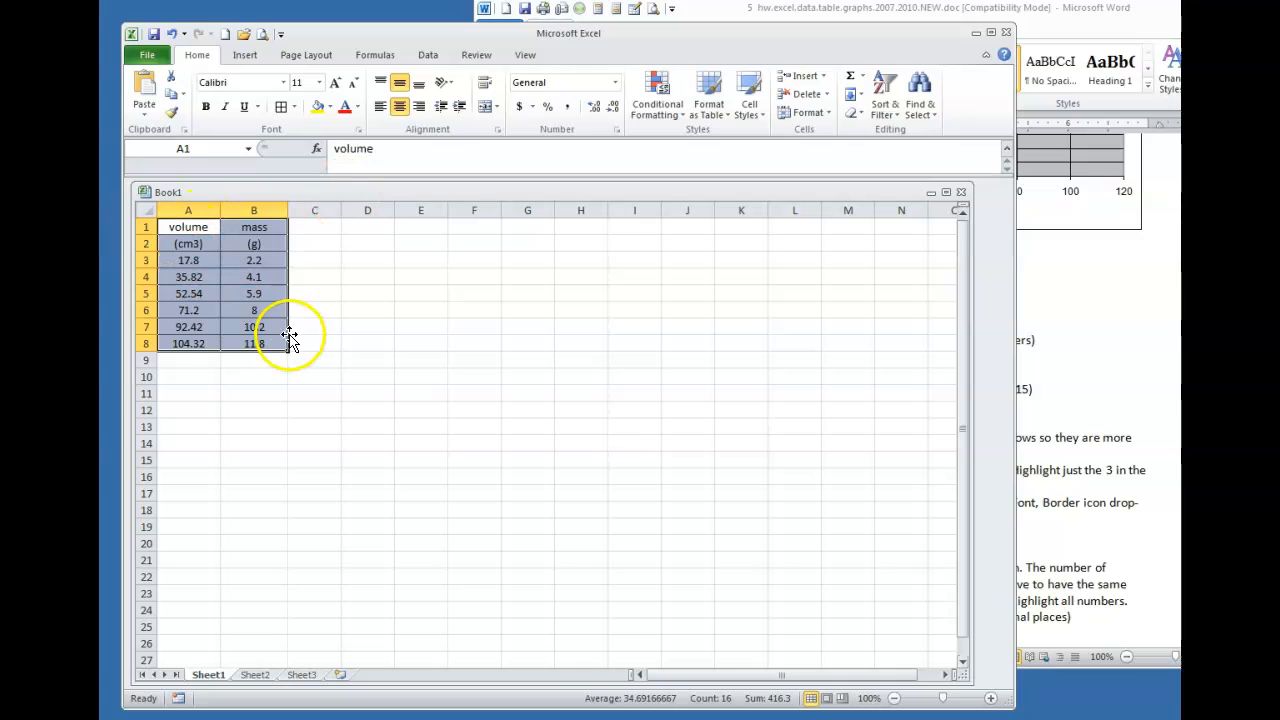
pyautogui.click(317, 311)
pyautogui.moveTo(189, 228); pyautogui.dragTo(227, 247)
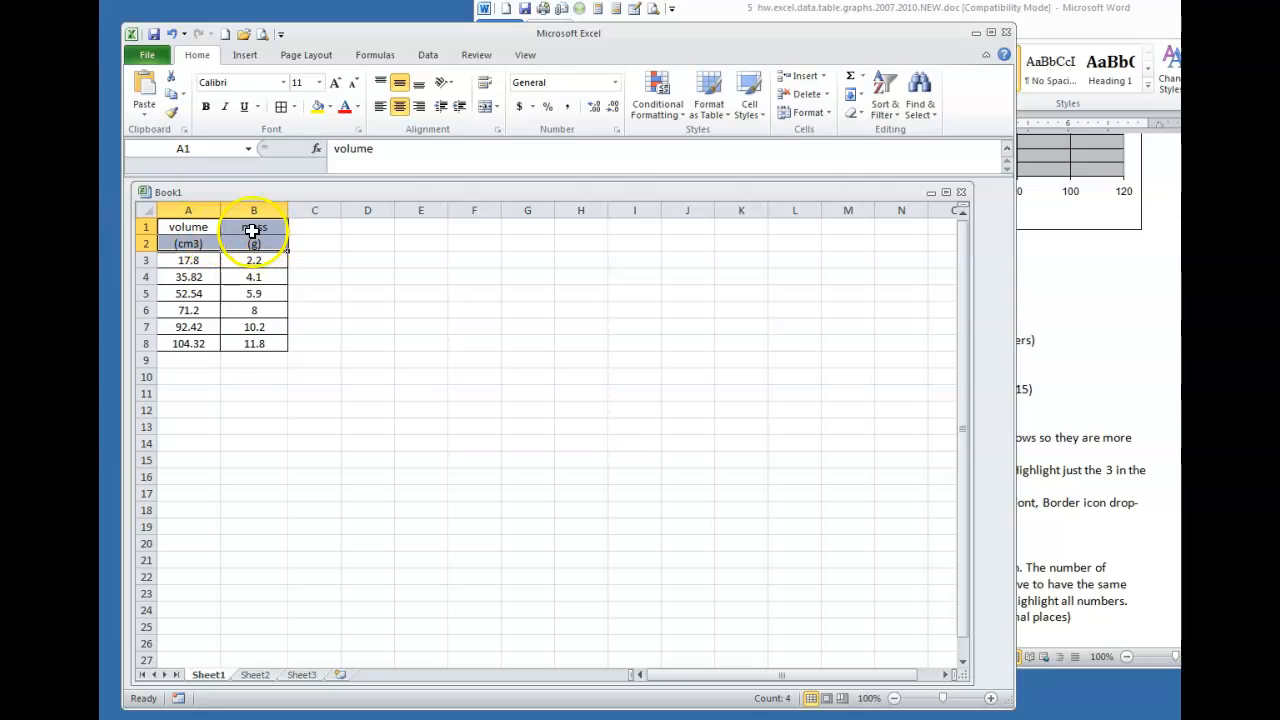
# Fill header rows A1:B2 with light aqua
pyautogui.click(202, 341)
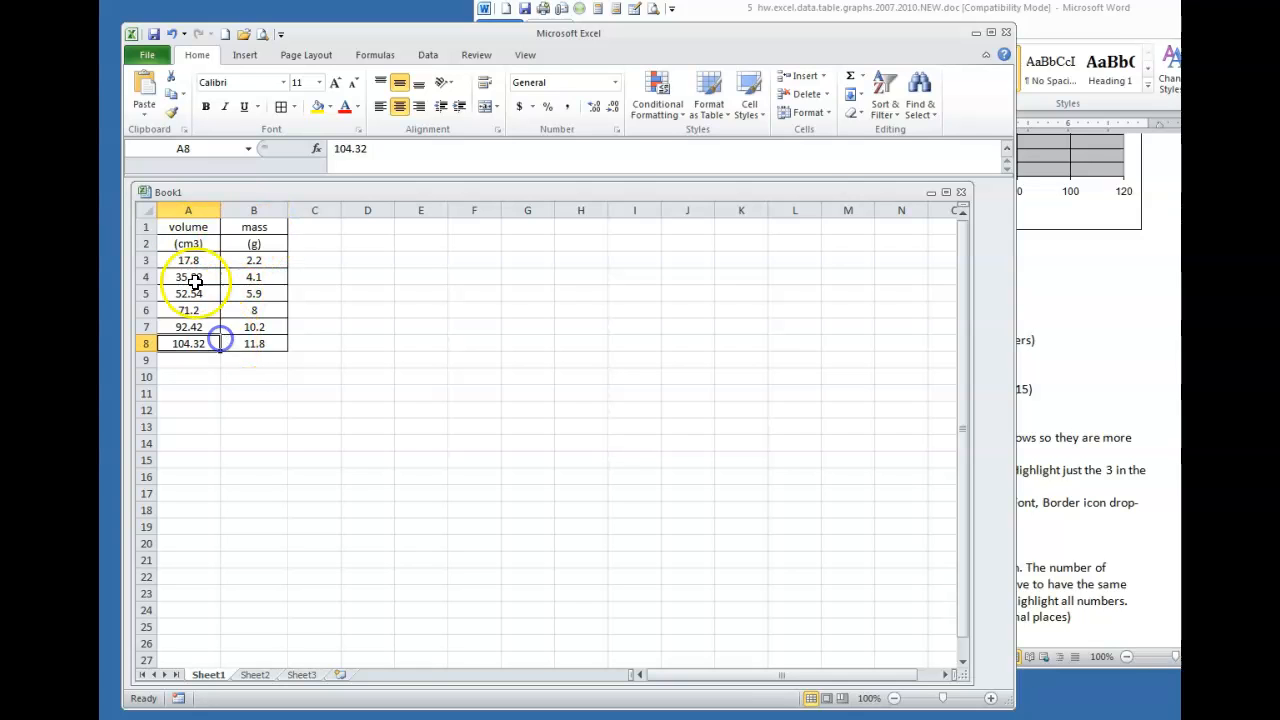
pyautogui.moveTo(188, 226); pyautogui.dragTo(246, 249)
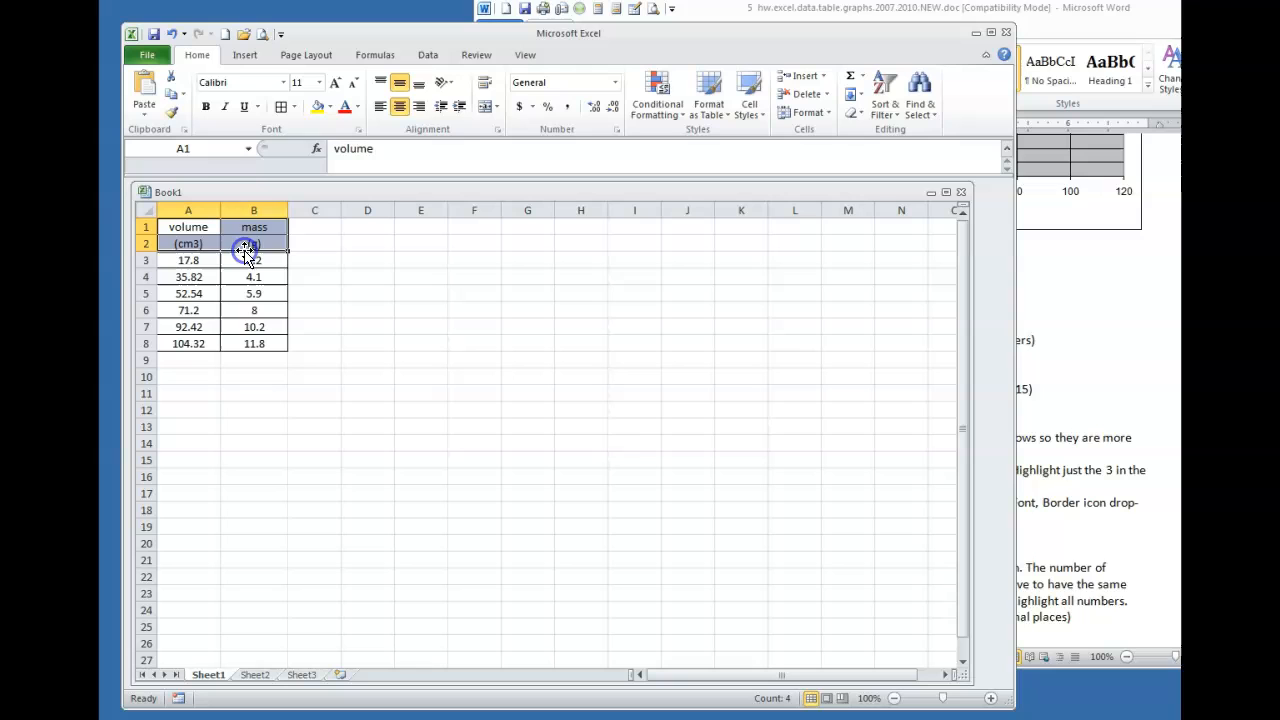
pyautogui.click(330, 108)
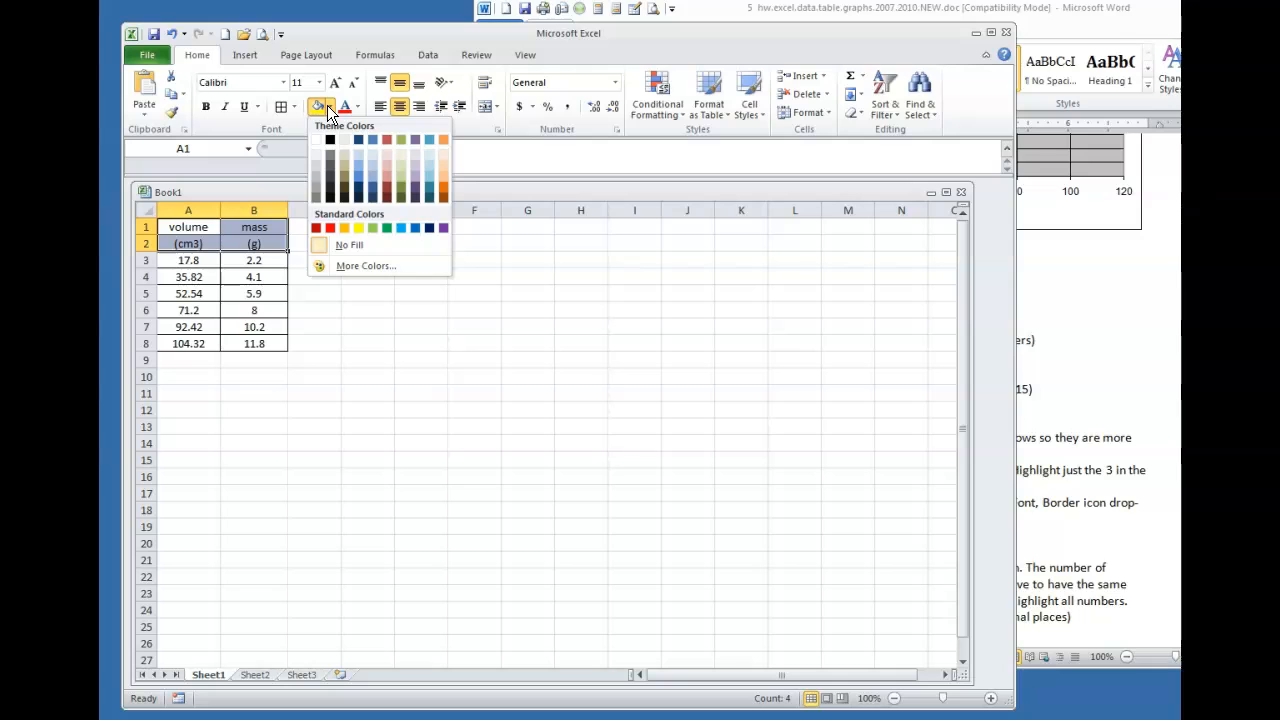
pyautogui.click(430, 168)
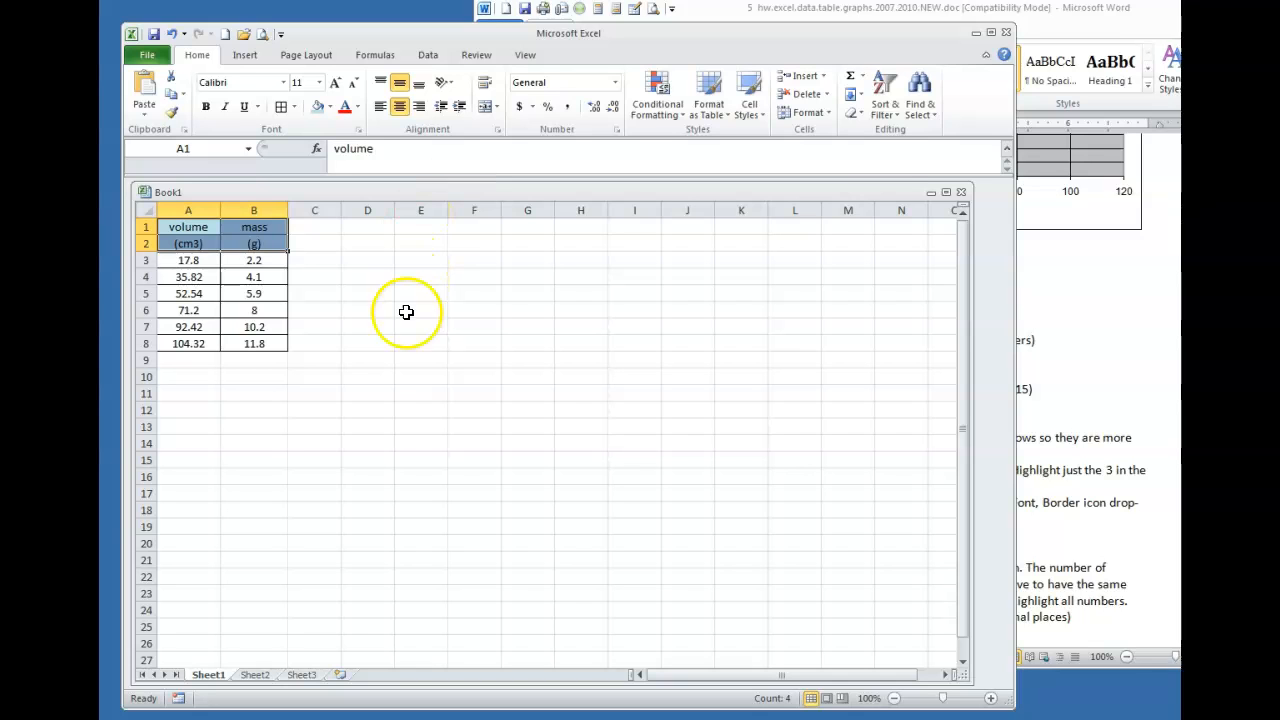
pyautogui.click(368, 360)
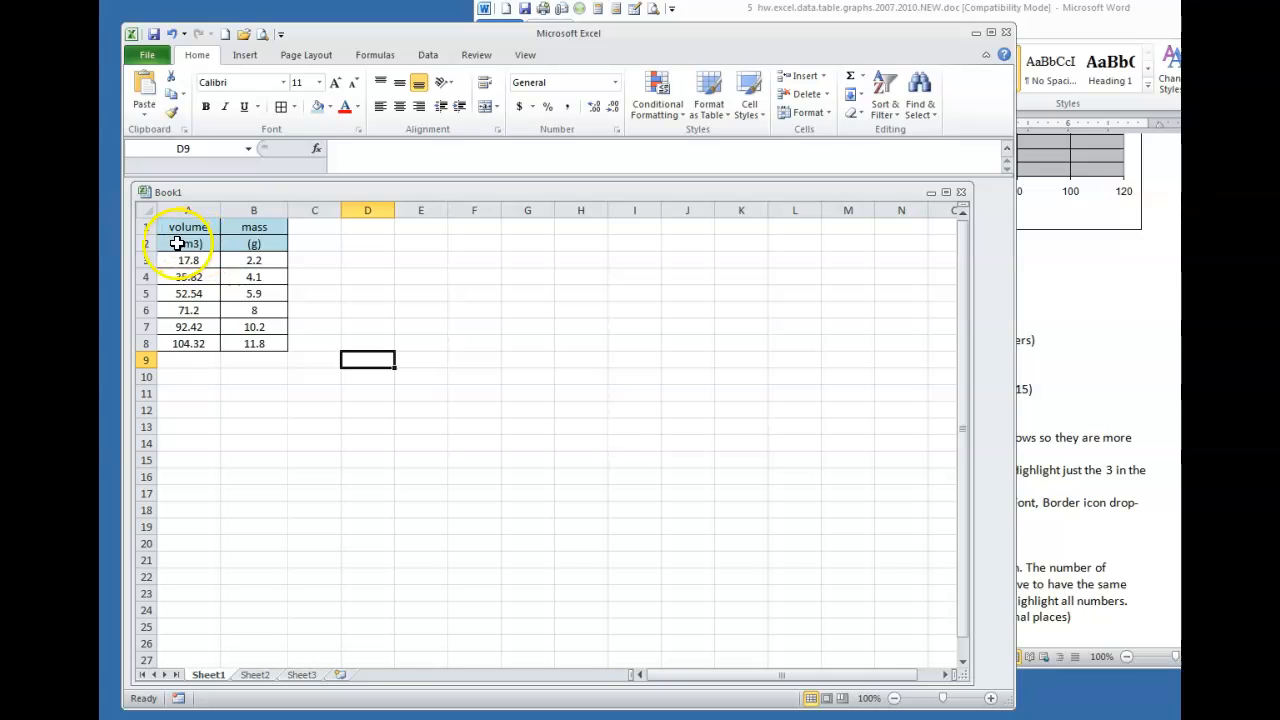
# Apply a Bottom Double Border beneath the units row A2:B2
pyautogui.moveTo(180, 244); pyautogui.dragTo(240, 251)
pyautogui.click(318, 291)
pyautogui.click(192, 245)
pyautogui.moveTo(203, 244); pyautogui.dragTo(240, 249)
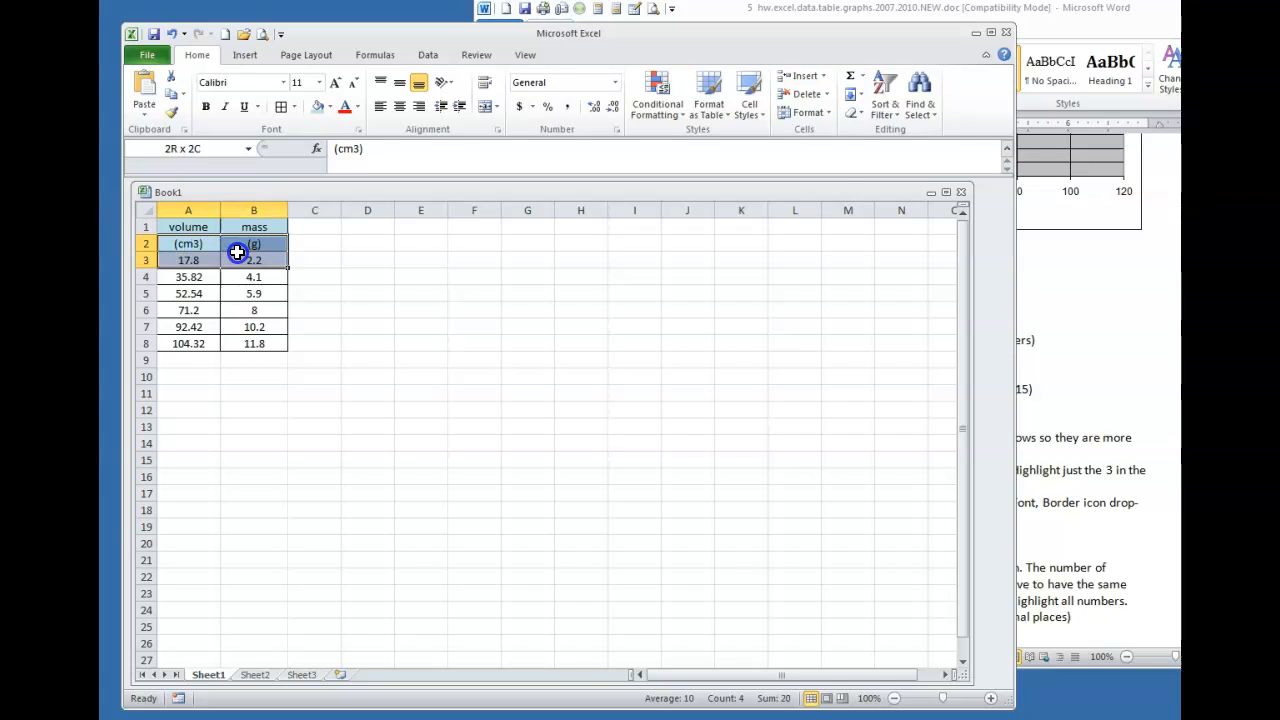
pyautogui.click(294, 106)
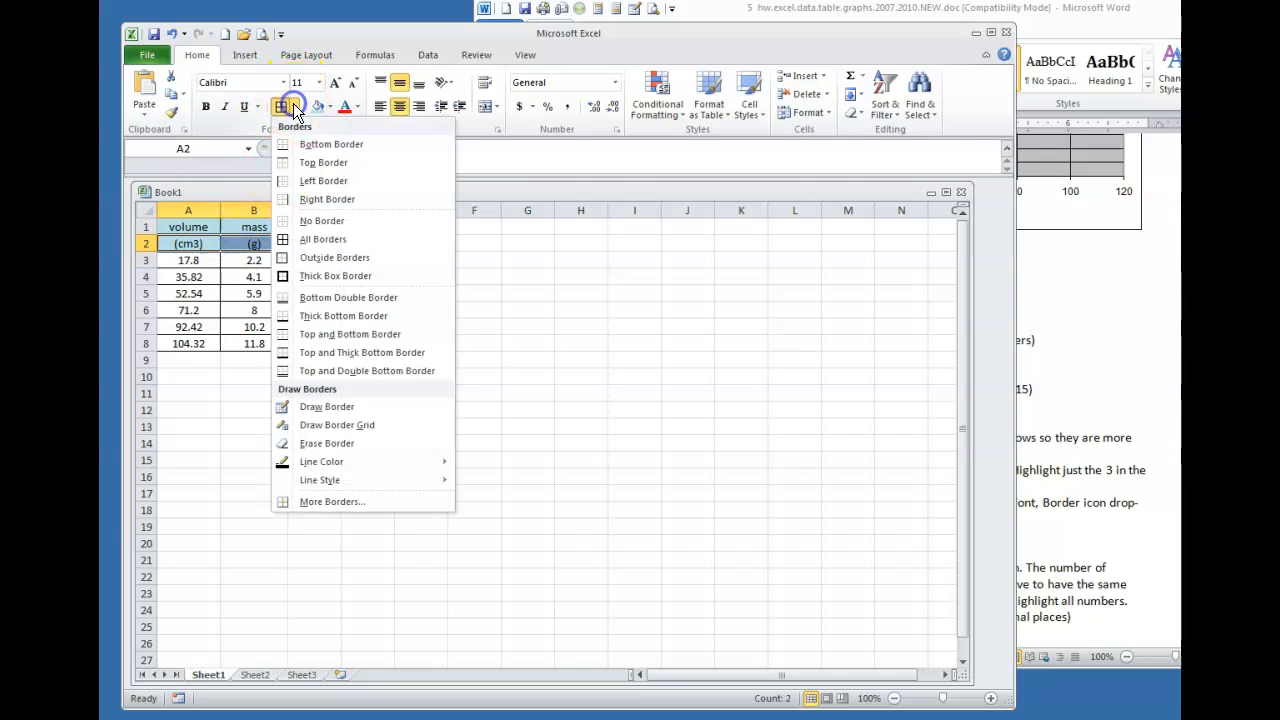
pyautogui.click(316, 297)
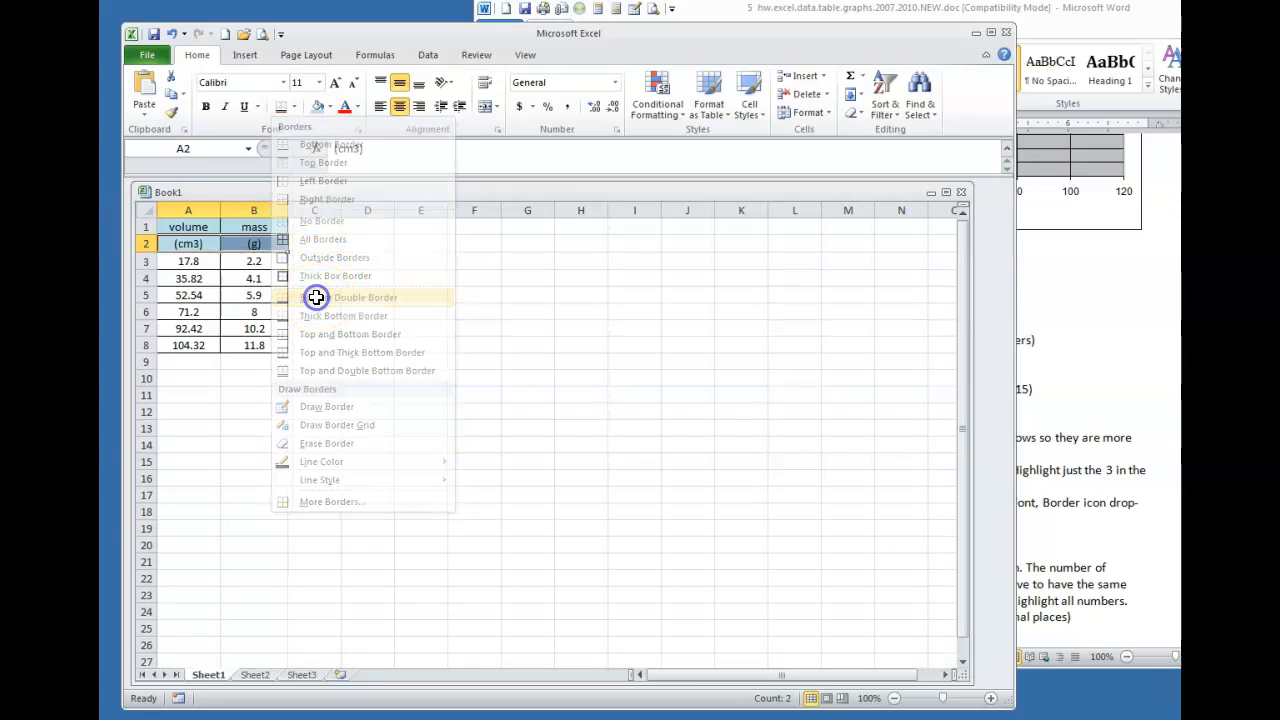
pyautogui.click(330, 296)
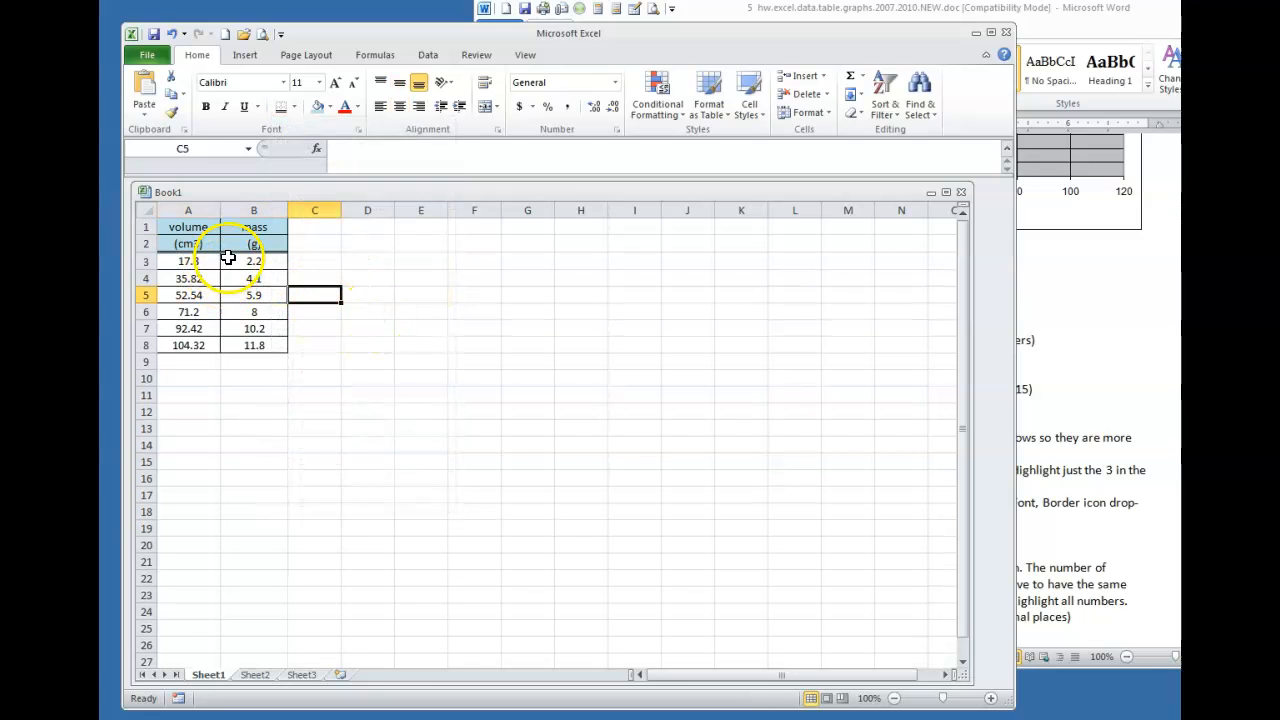
# Superscript the 3 in cell A2 via the Font dialog so it reads (cm³)
pyautogui.click(187, 244)
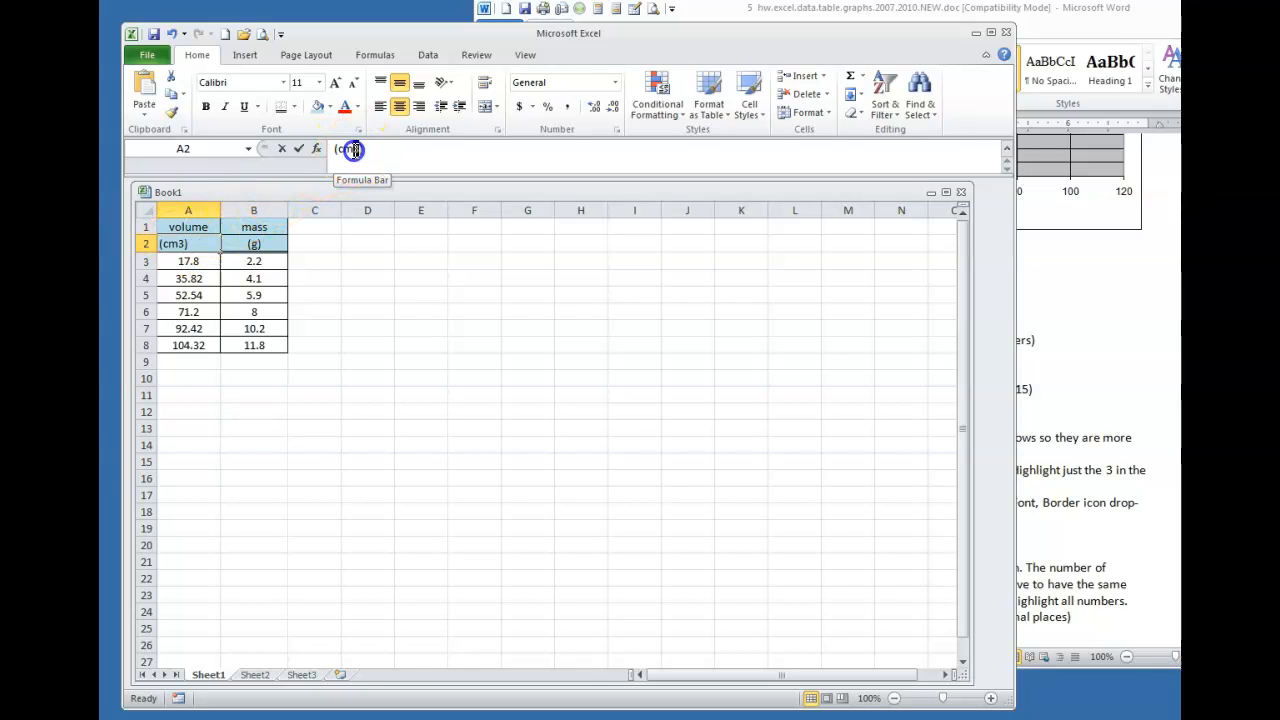
pyautogui.moveTo(352, 149); pyautogui.dragTo(358, 149)
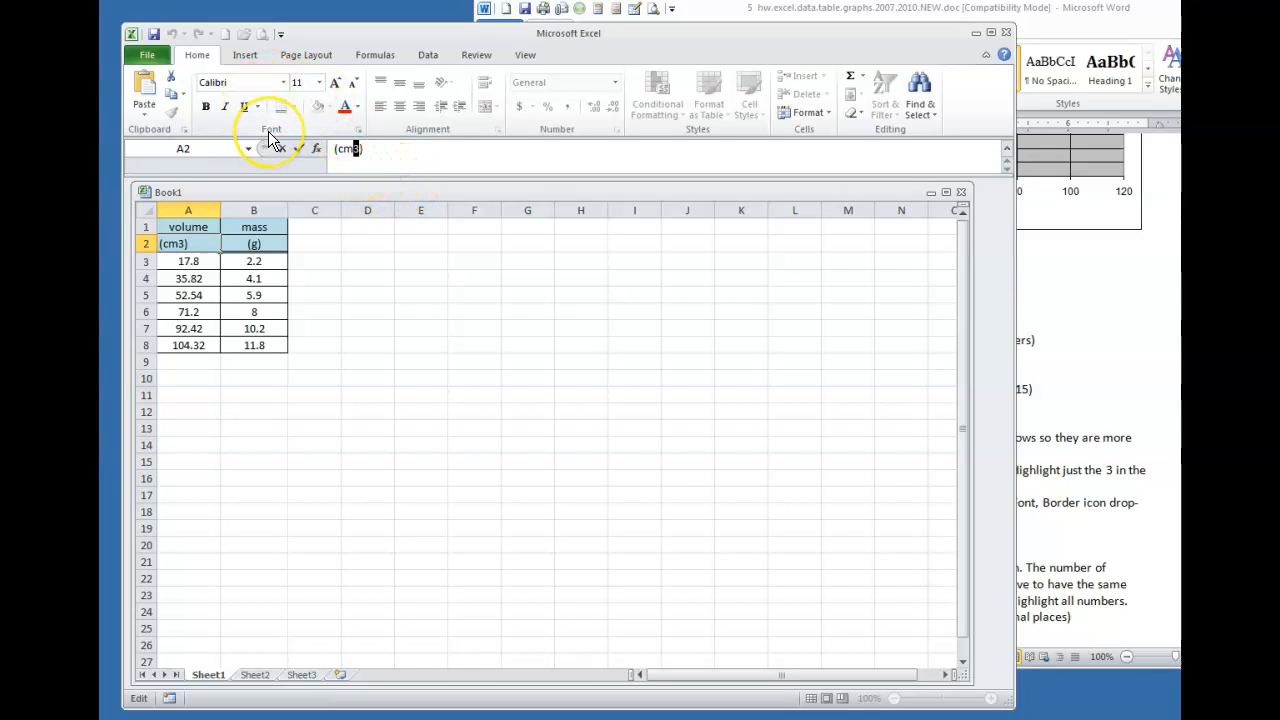
pyautogui.click(358, 131)
pyautogui.moveTo(839, 162); pyautogui.dragTo(423, 167)
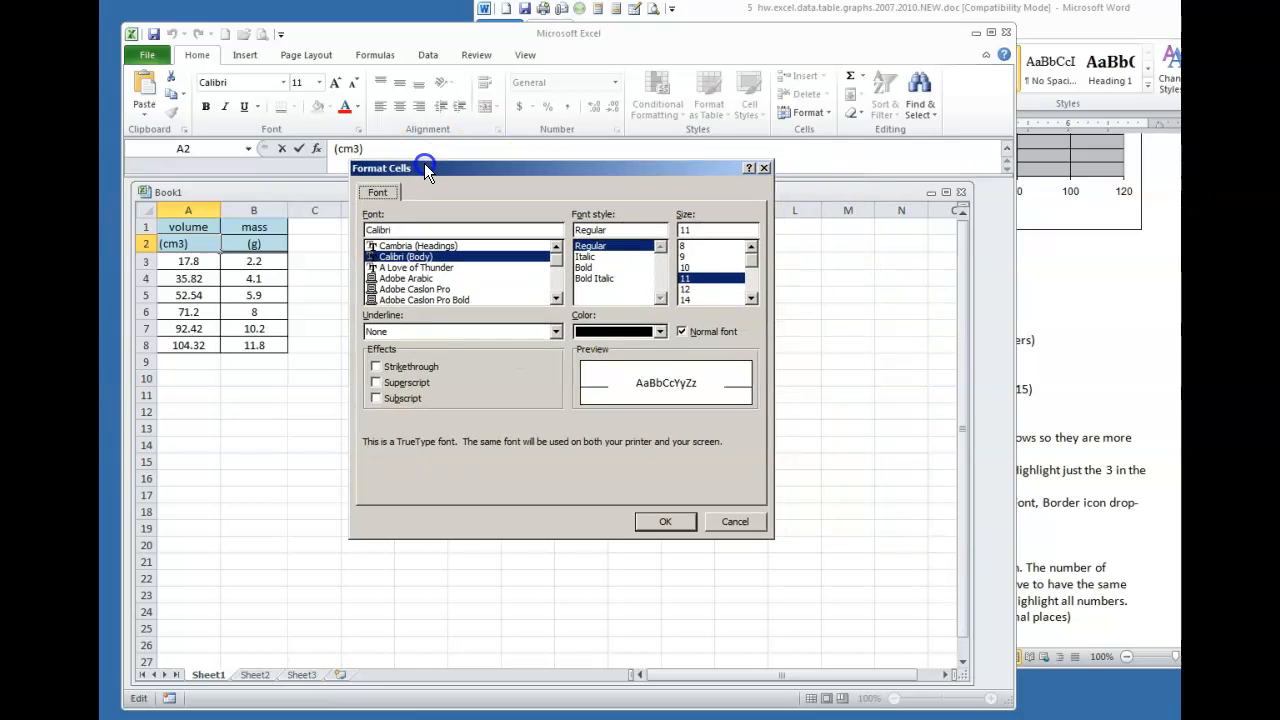
pyautogui.click(375, 383)
pyautogui.click(652, 526)
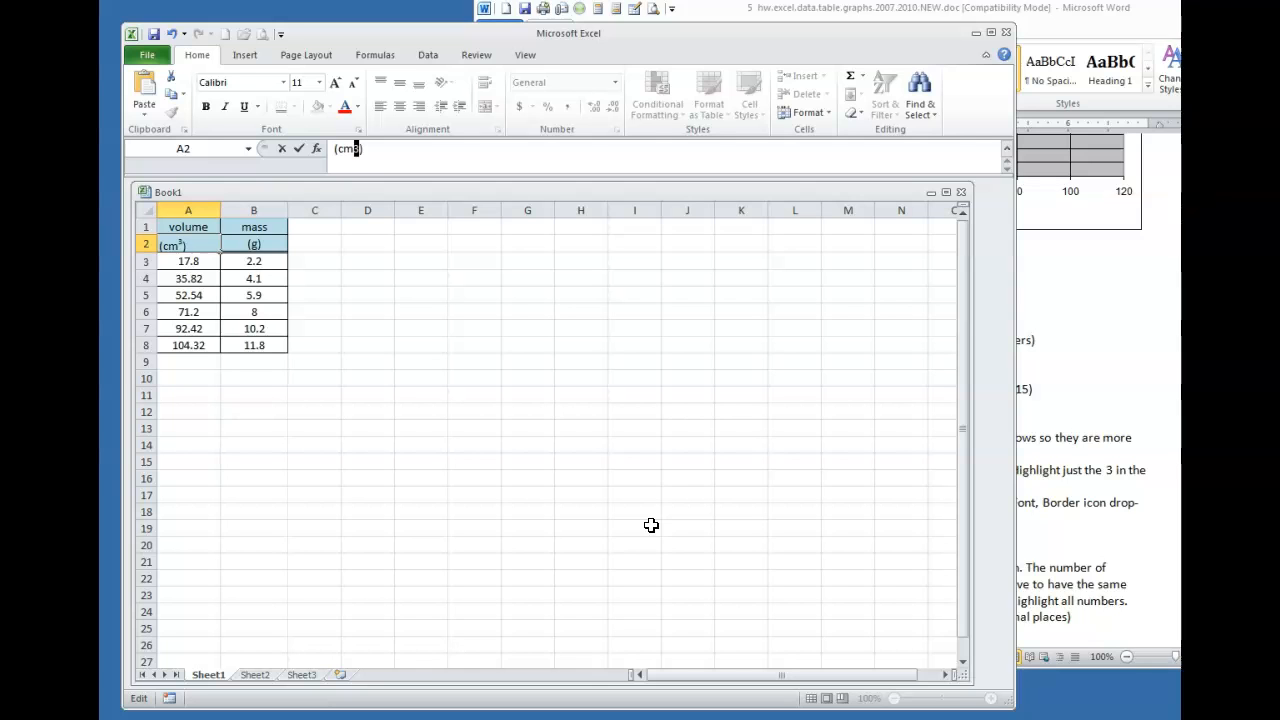
pyautogui.click(491, 463)
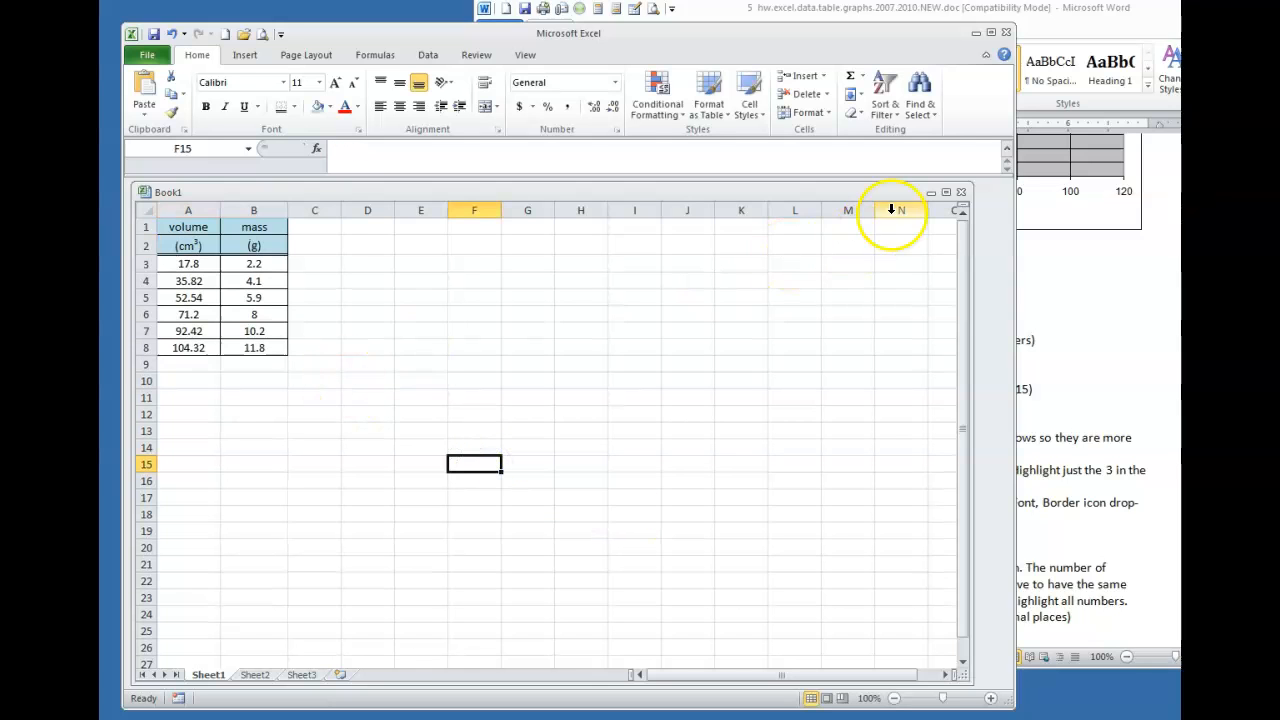
# Set rows 1–8 to a row height of 24
pyautogui.click(1093, 294)
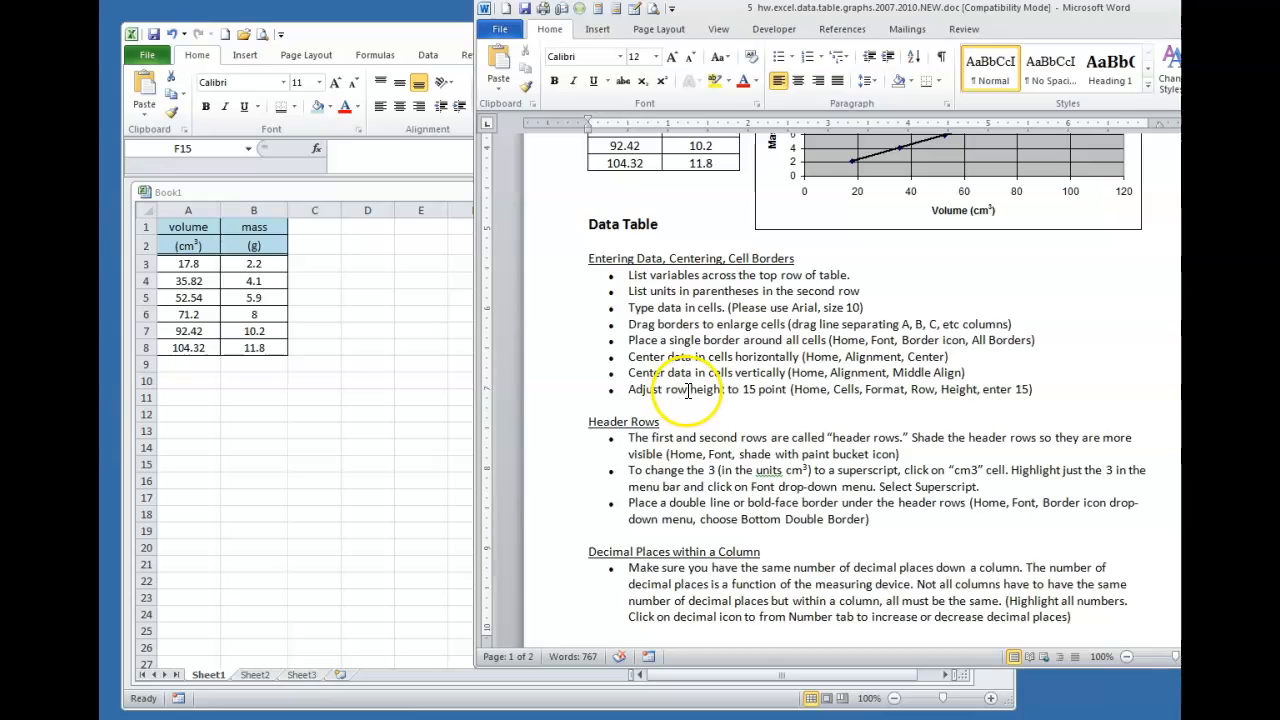
pyautogui.click(216, 393)
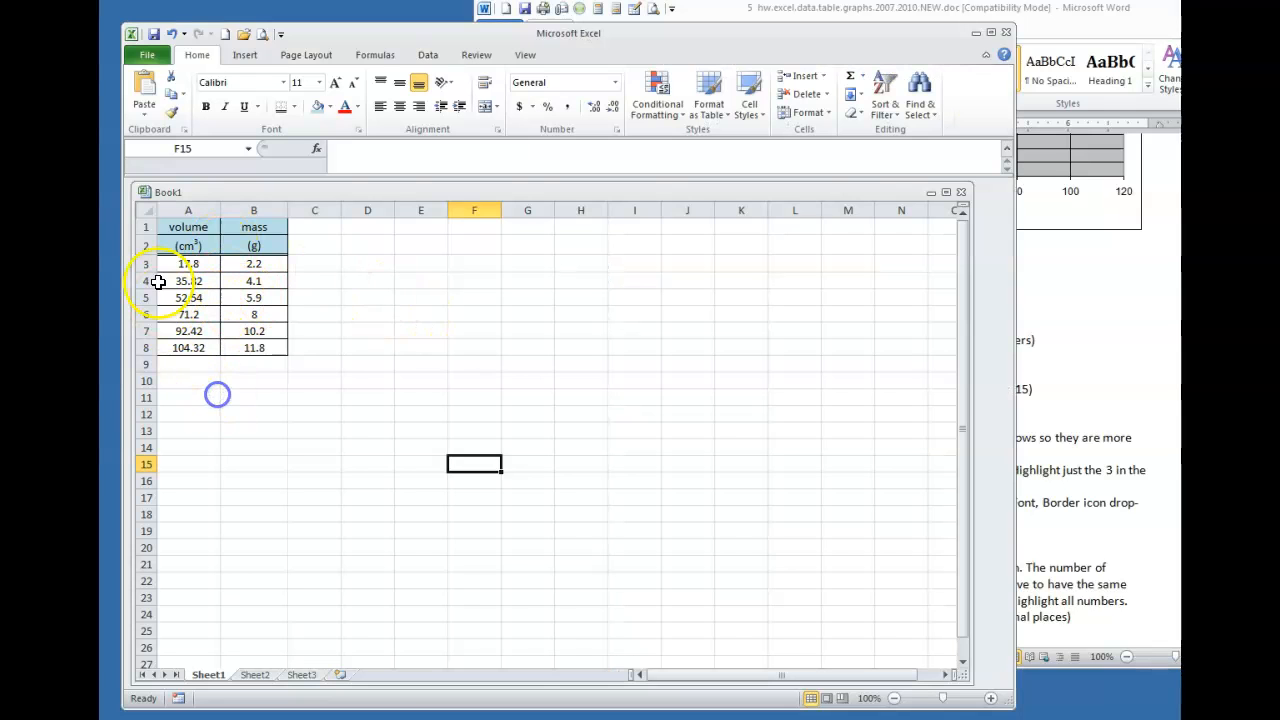
pyautogui.moveTo(142, 228); pyautogui.dragTo(160, 347)
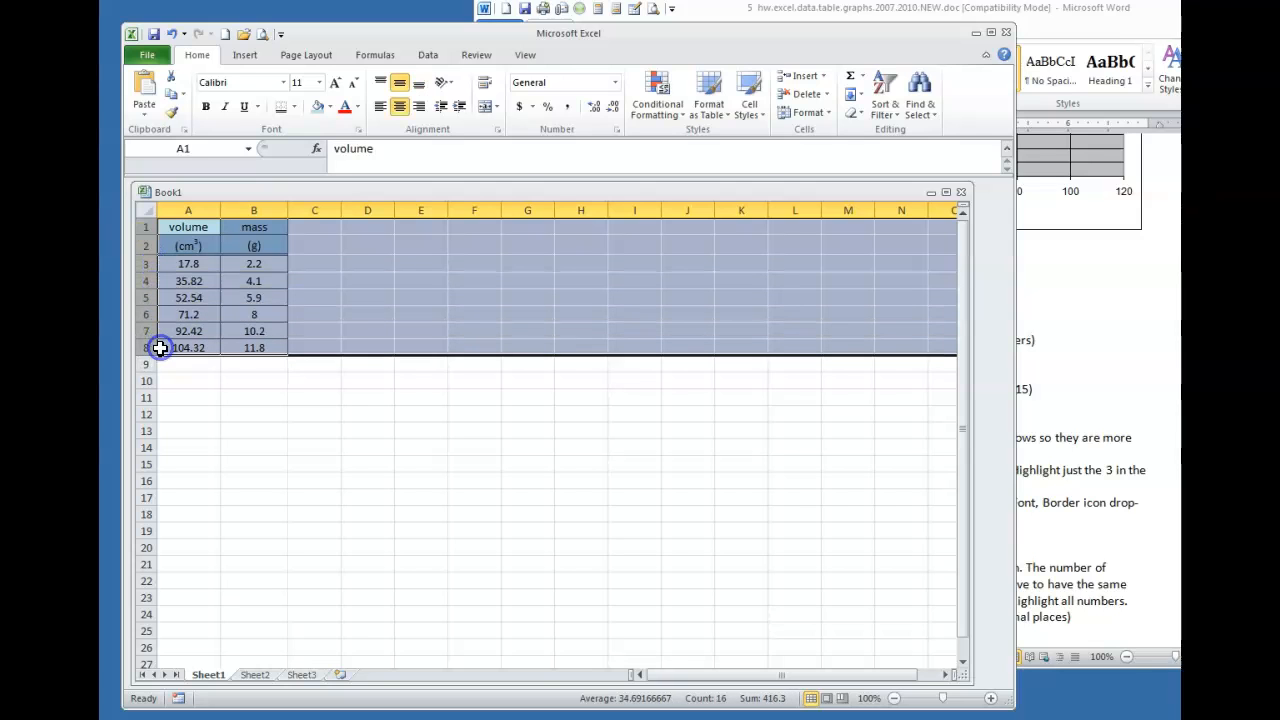
pyautogui.rightClick(146, 315)
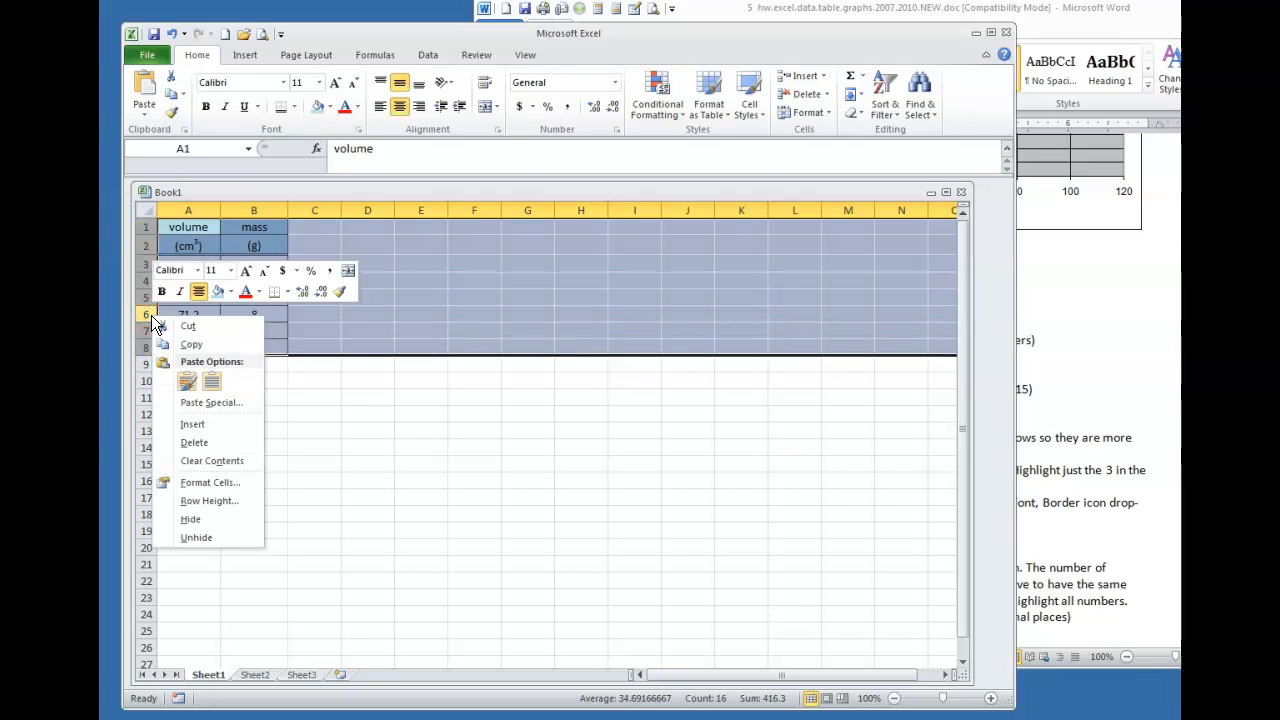
pyautogui.click(200, 500)
pyautogui.click(207, 486)
pyautogui.click(165, 512)
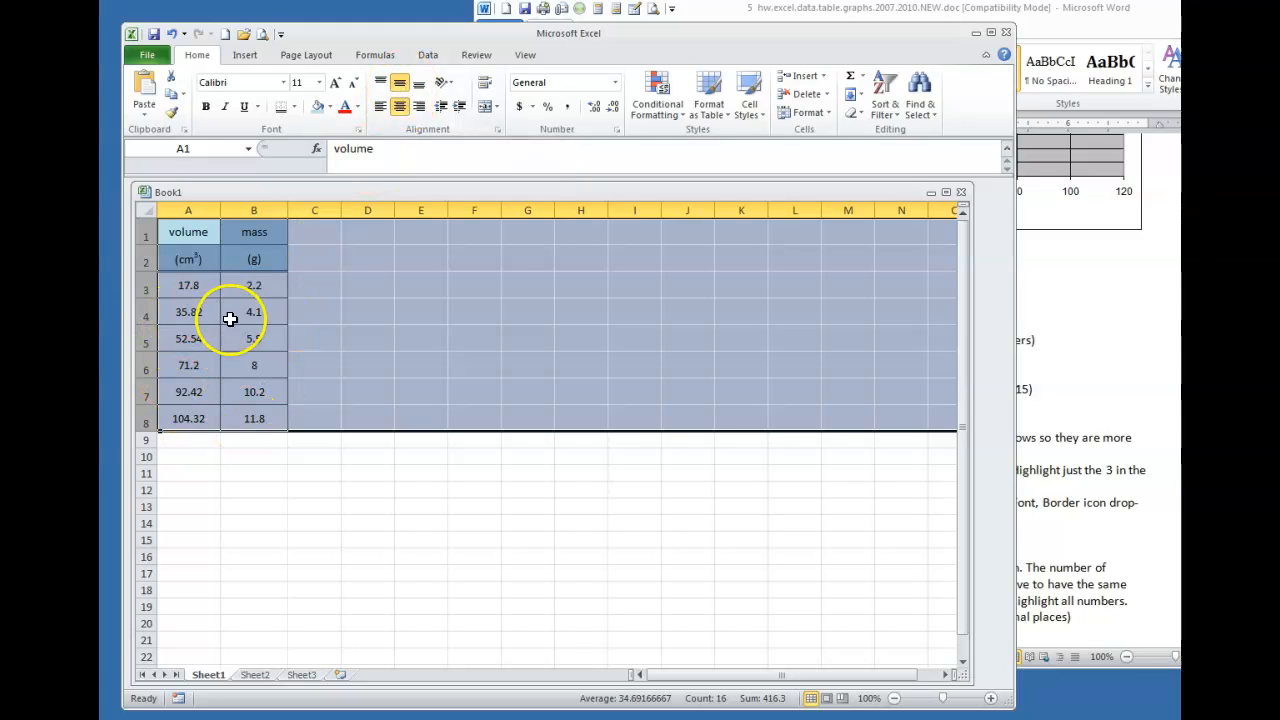
pyautogui.click(264, 522)
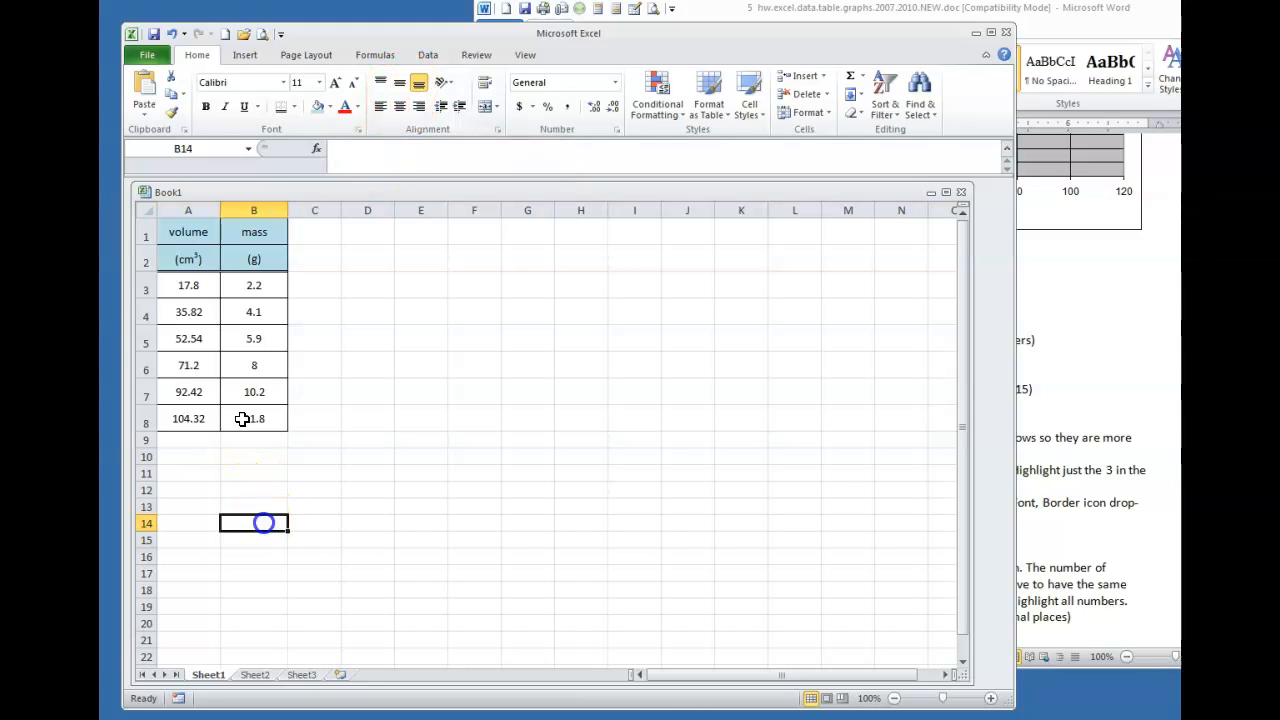
# Read further down the Word instructions, then go back to the Excel table
pyautogui.click(1064, 298)
pyautogui.scroll(-5, 1065, 298)
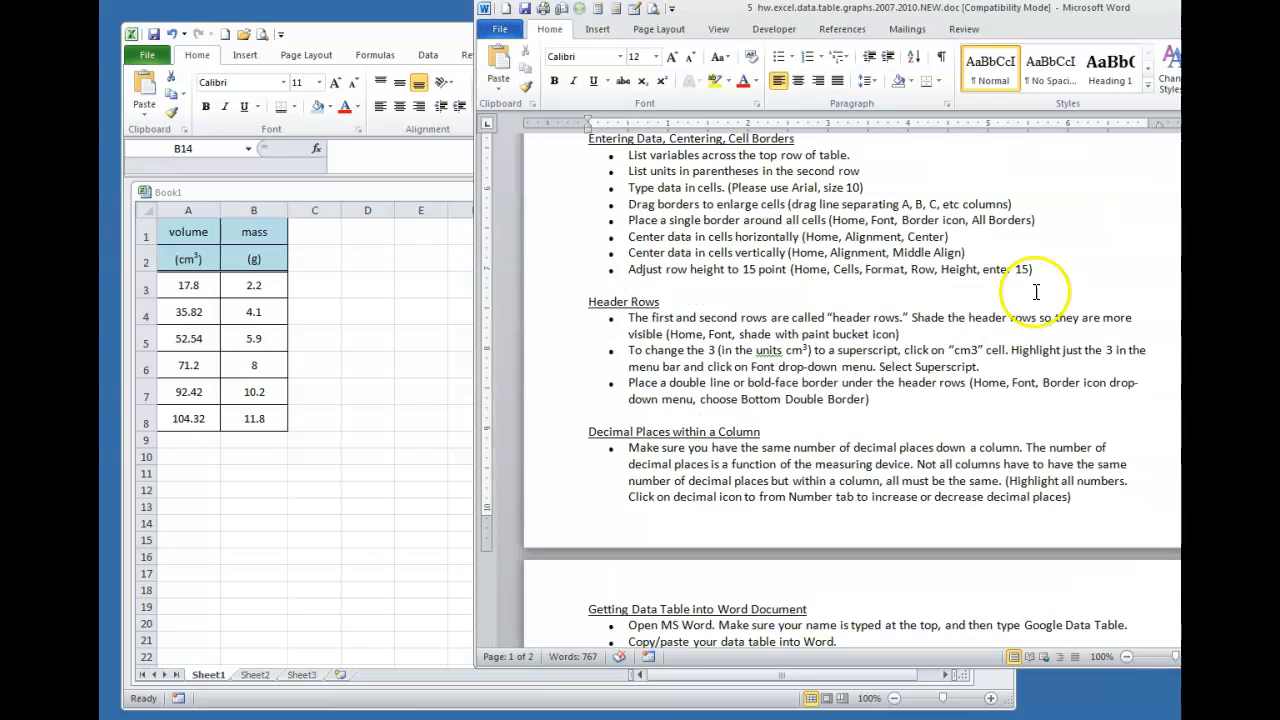
pyautogui.scroll(-1, 695, 315)
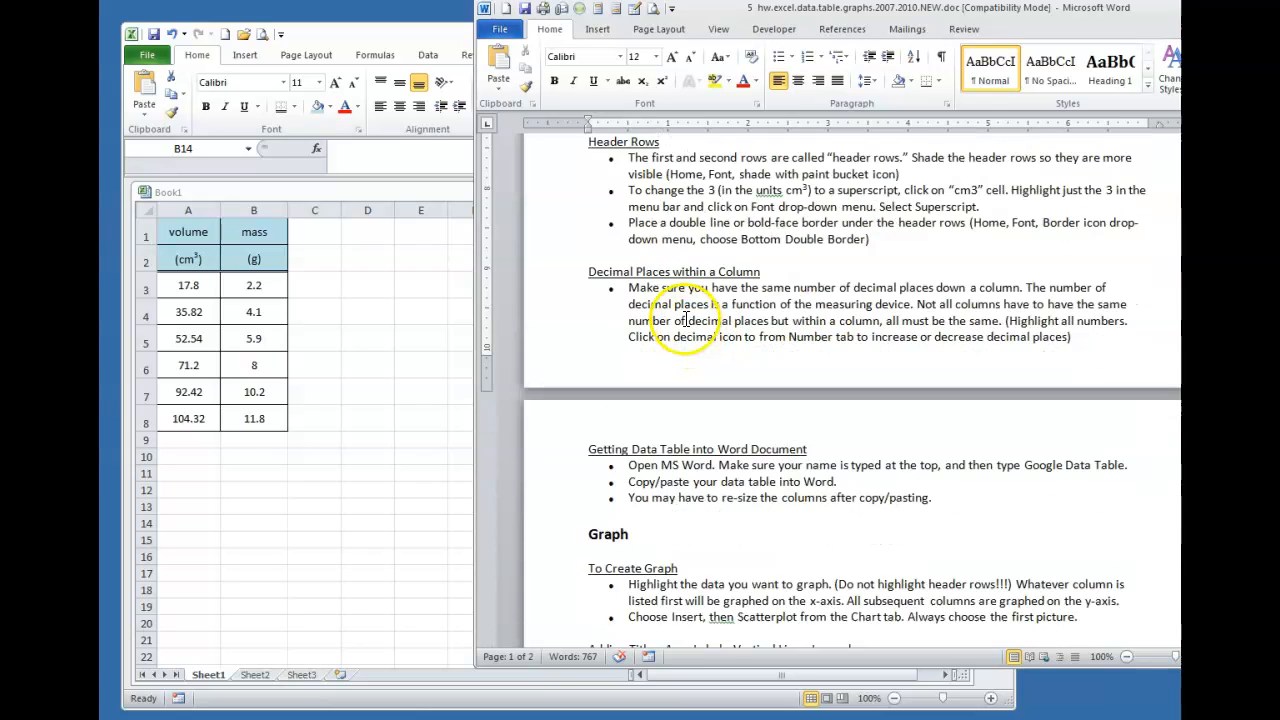
pyautogui.click(349, 305)
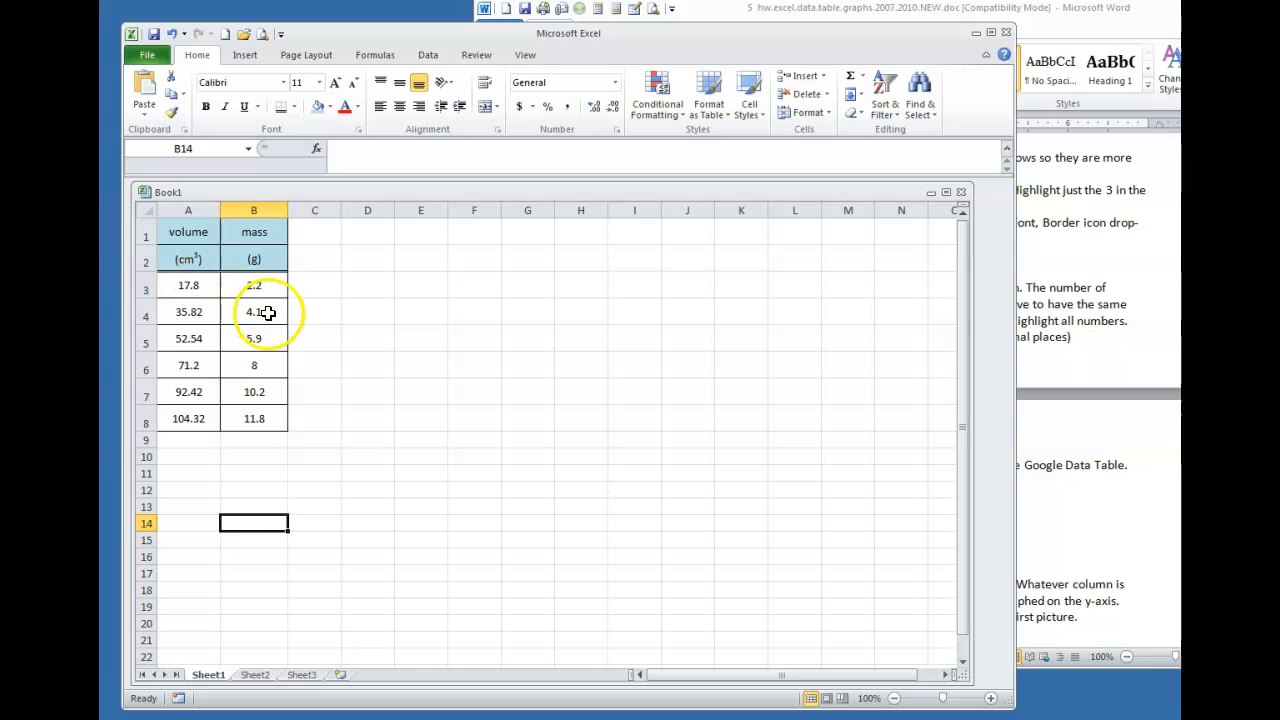
# Review the sample table's one-decimal mass values in the Word directions, then return to Excel
pyautogui.click(1052, 258)
pyautogui.scroll(10, 711, 343)
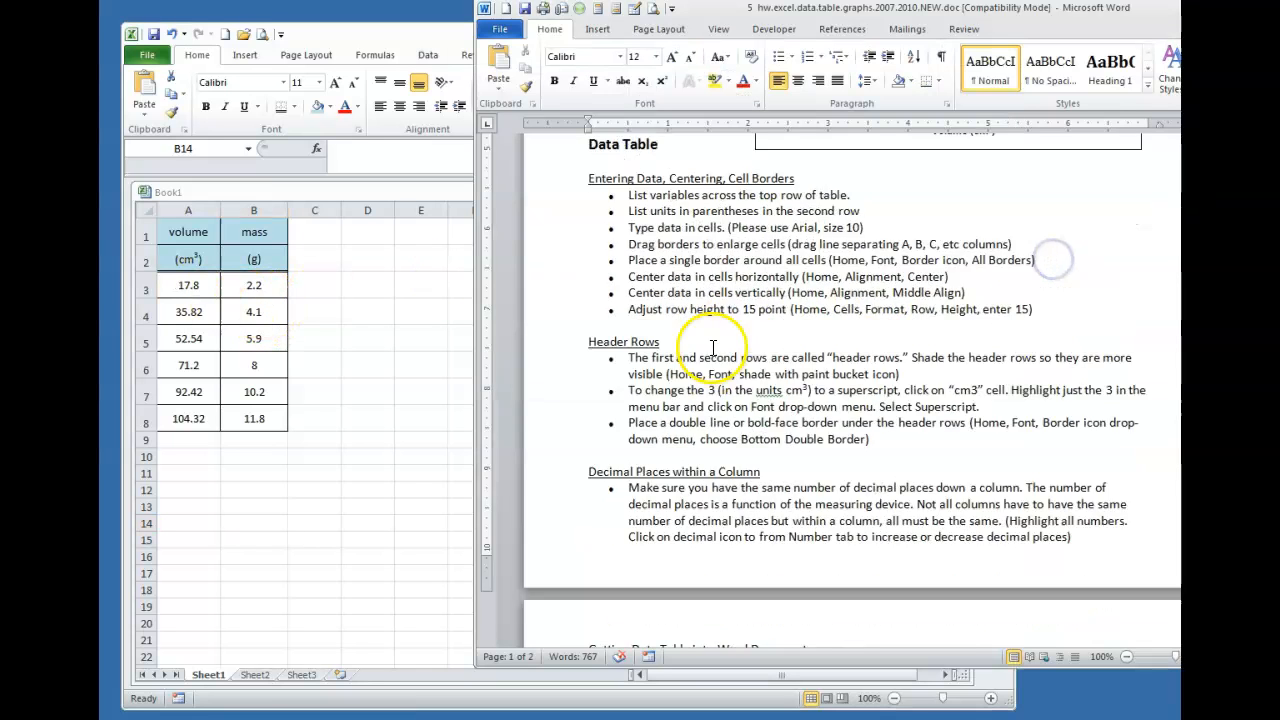
pyautogui.scroll(-2, 705, 290)
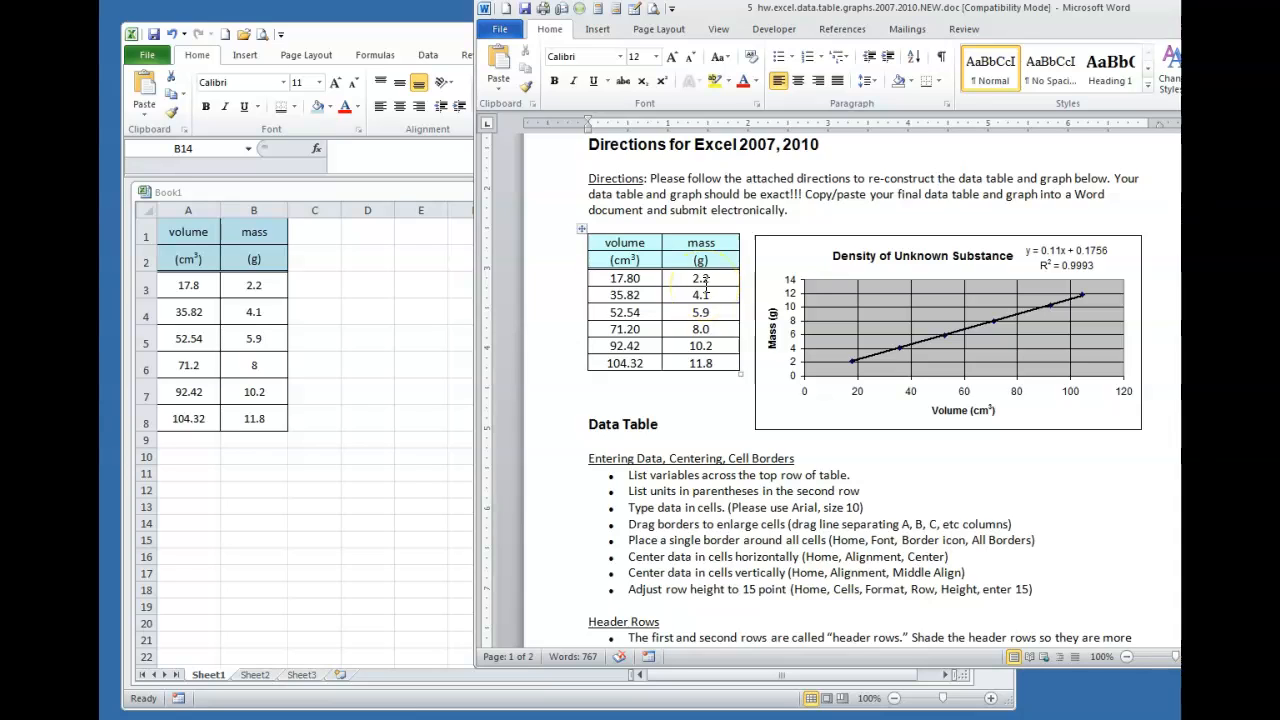
pyautogui.click(700, 364)
pyautogui.click(683, 366)
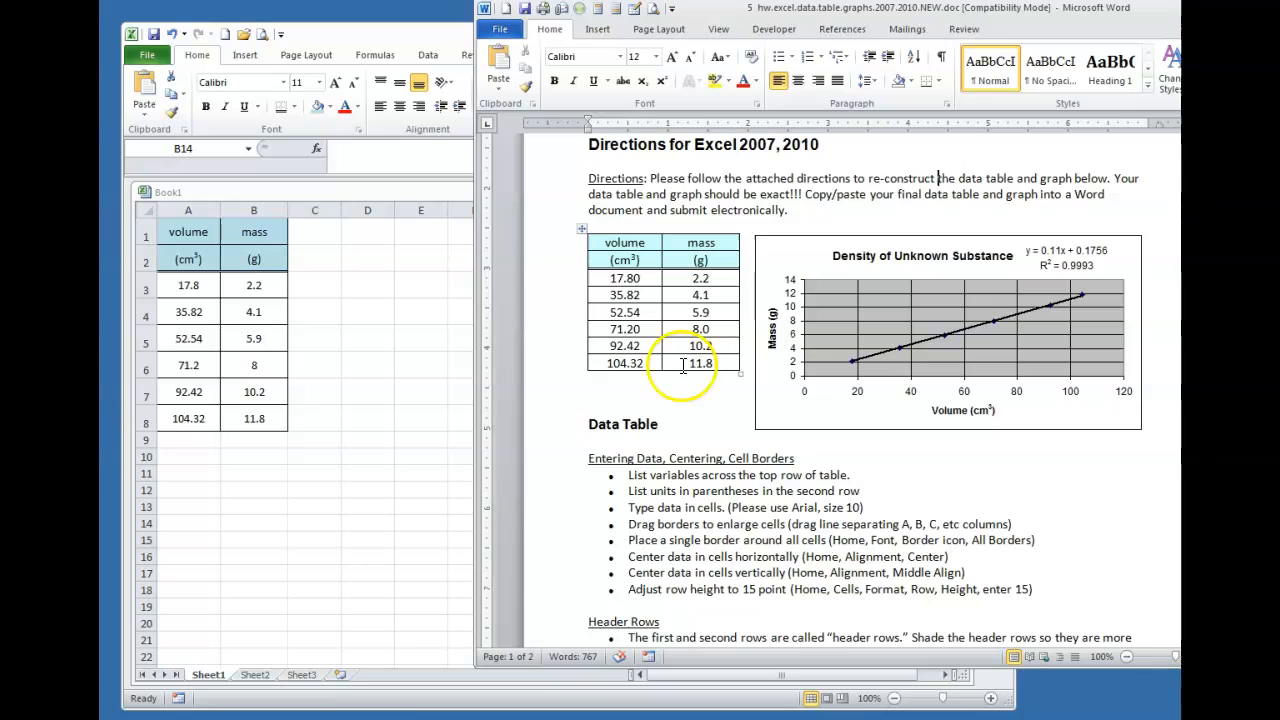
pyautogui.click(303, 378)
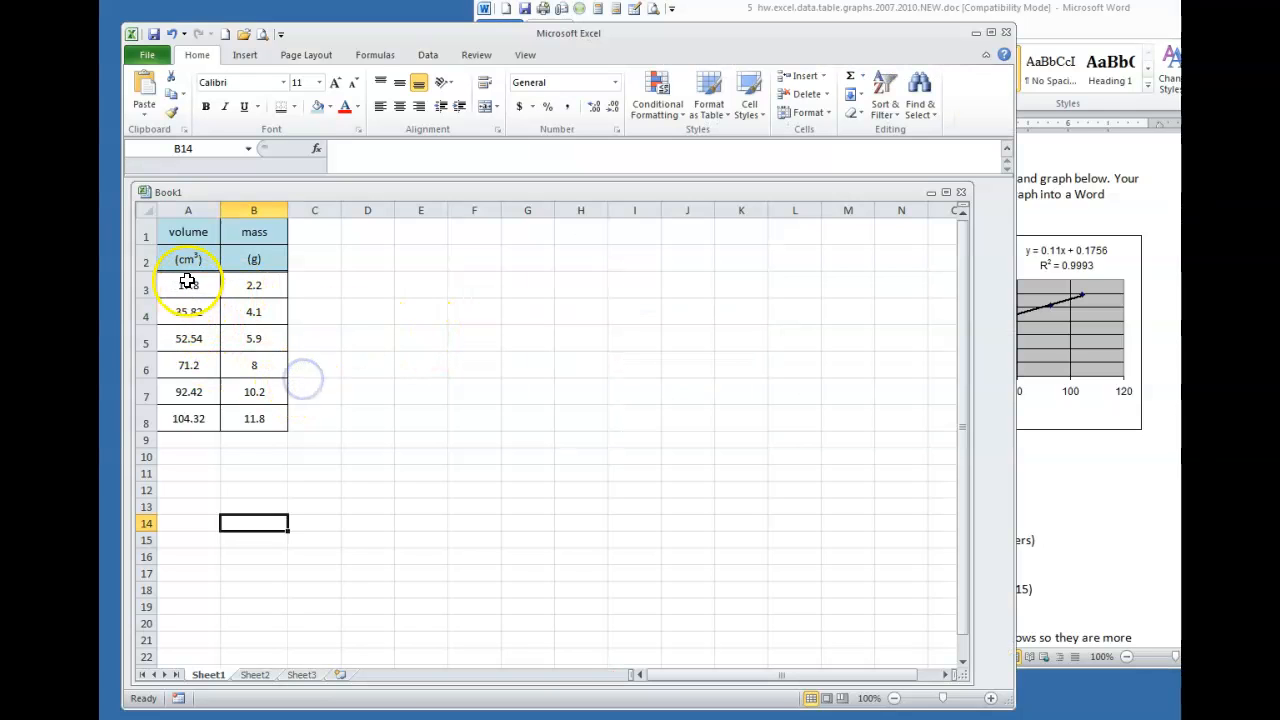
# Show volumes A3:A8 with two decimal places and masses B3:B8 with one, so 8 reads 8.0
pyautogui.moveTo(186, 285); pyautogui.dragTo(190, 411)
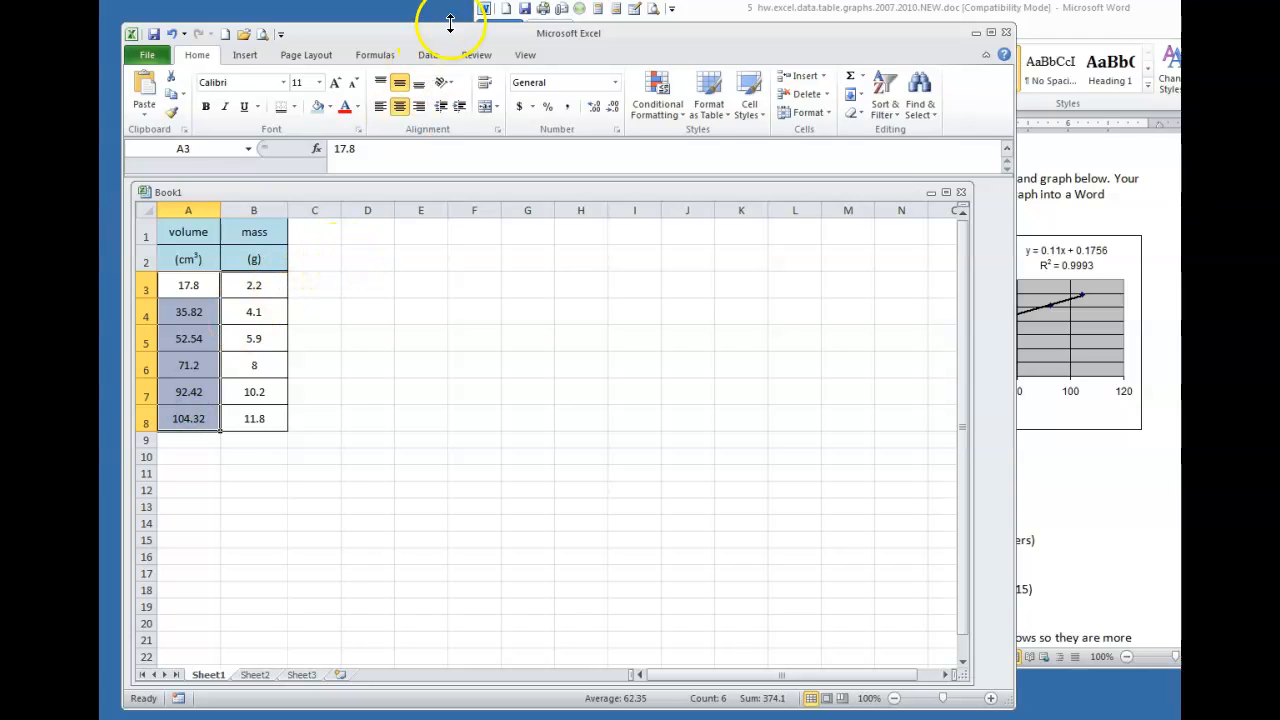
pyautogui.click(594, 108)
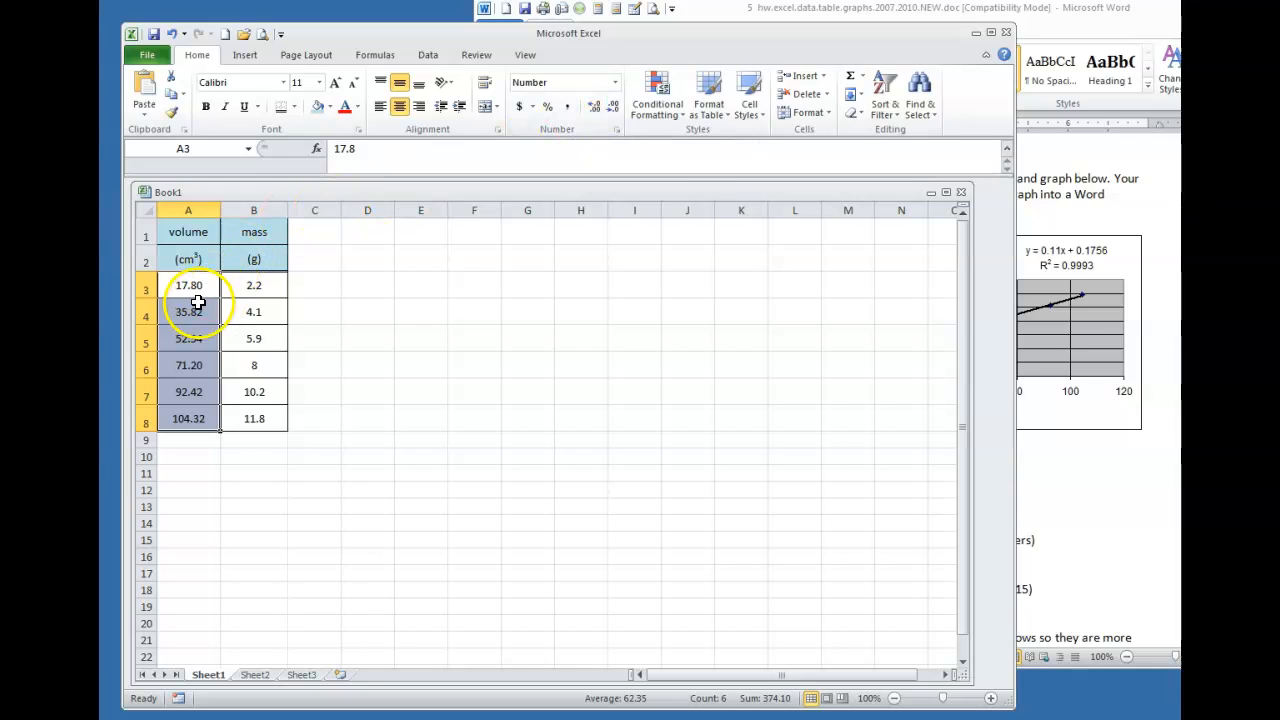
pyautogui.moveTo(258, 287); pyautogui.dragTo(256, 415)
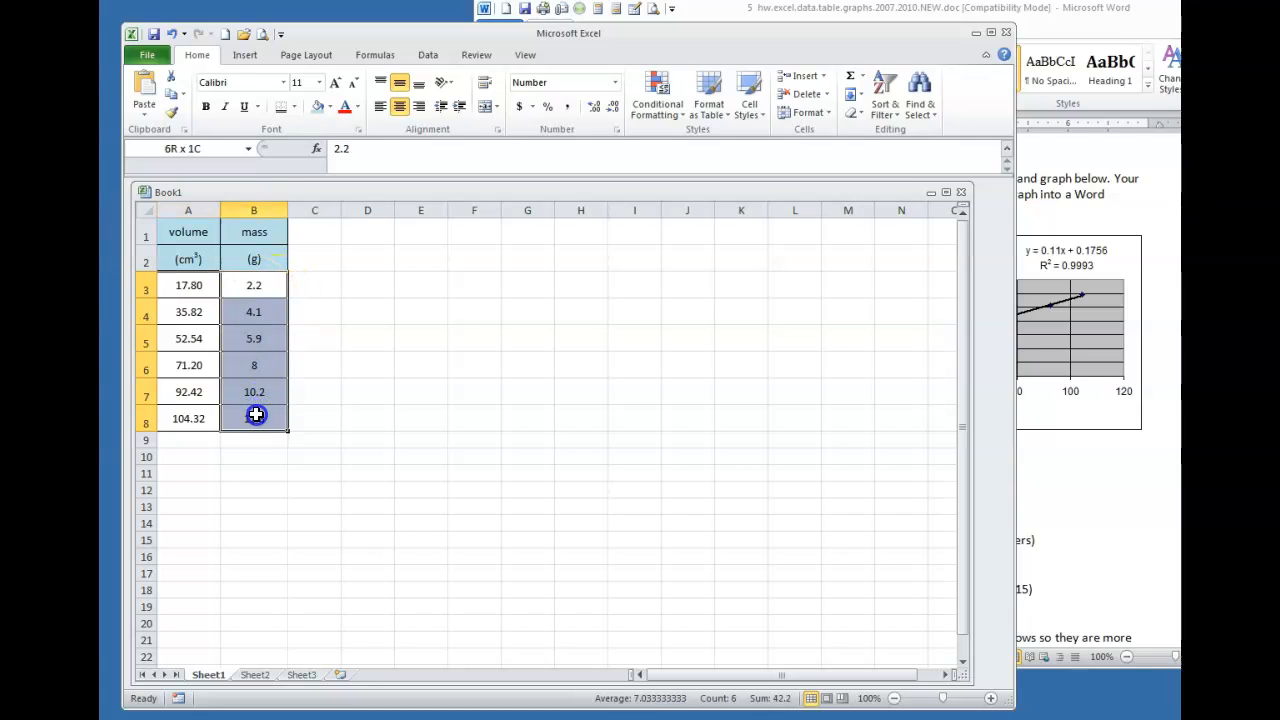
pyautogui.click(614, 106)
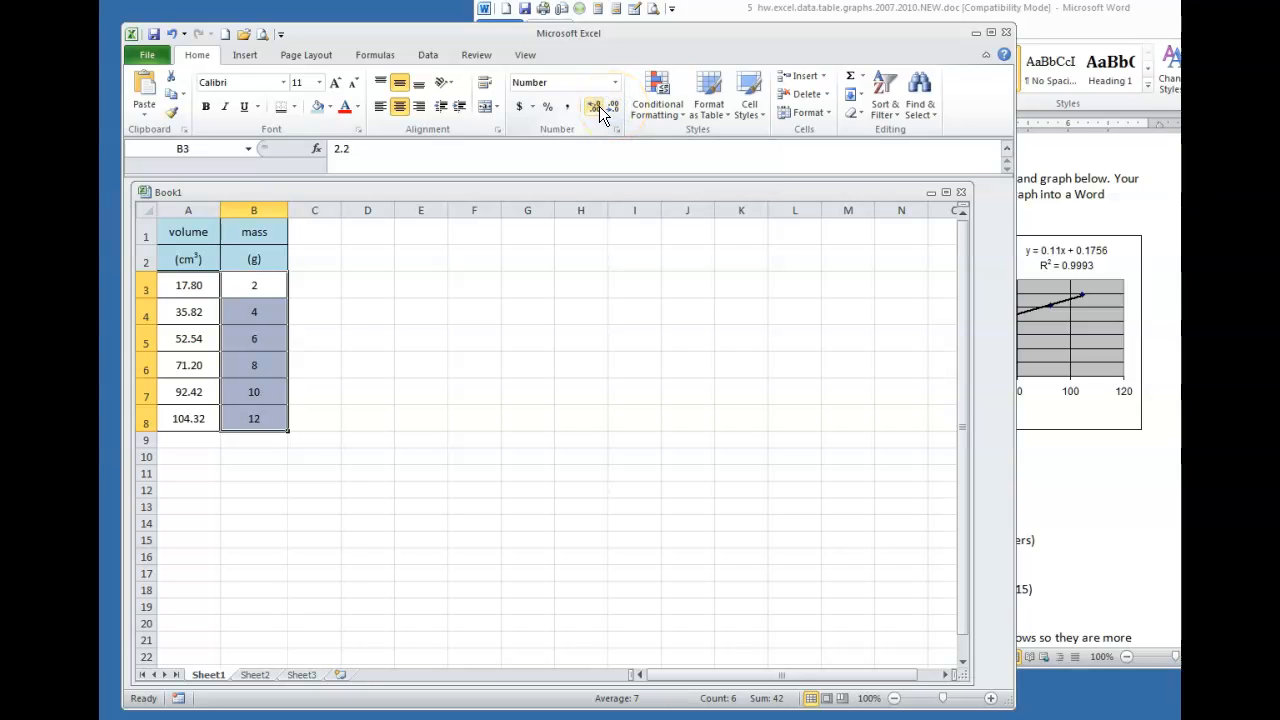
pyautogui.click(595, 110)
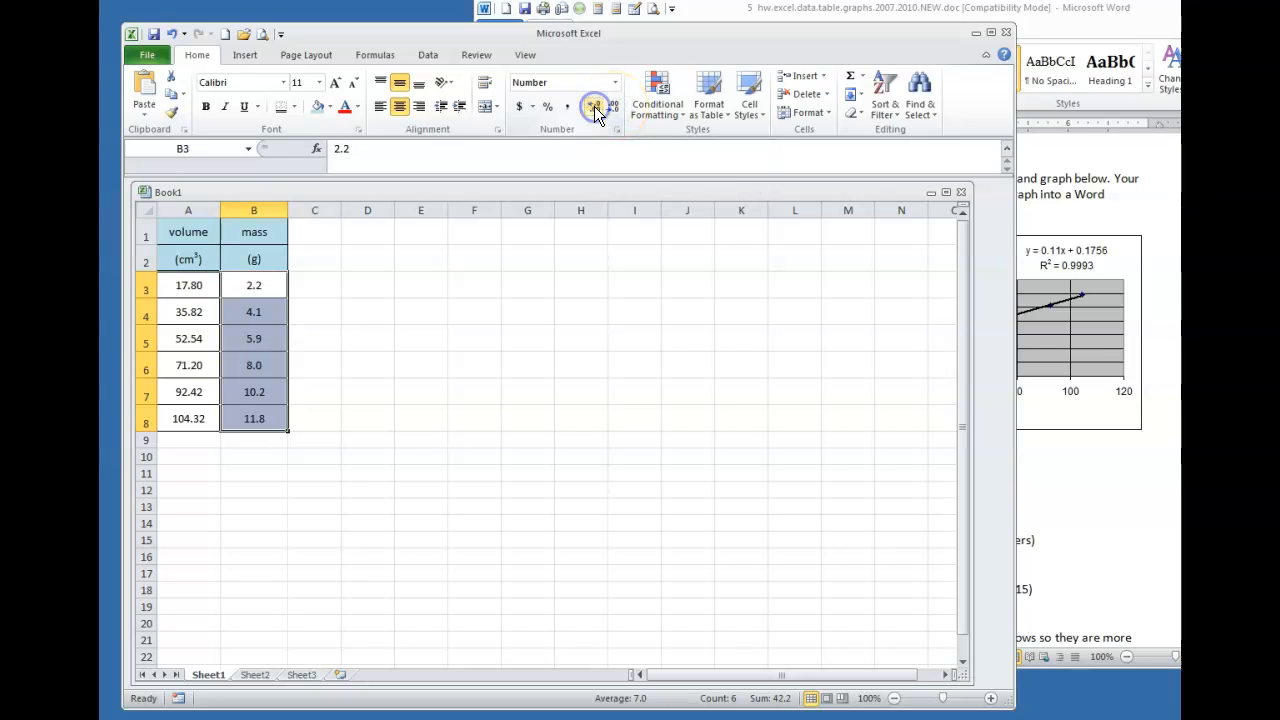
pyautogui.click(595, 110)
pyautogui.click(595, 110)
pyautogui.click(595, 110)
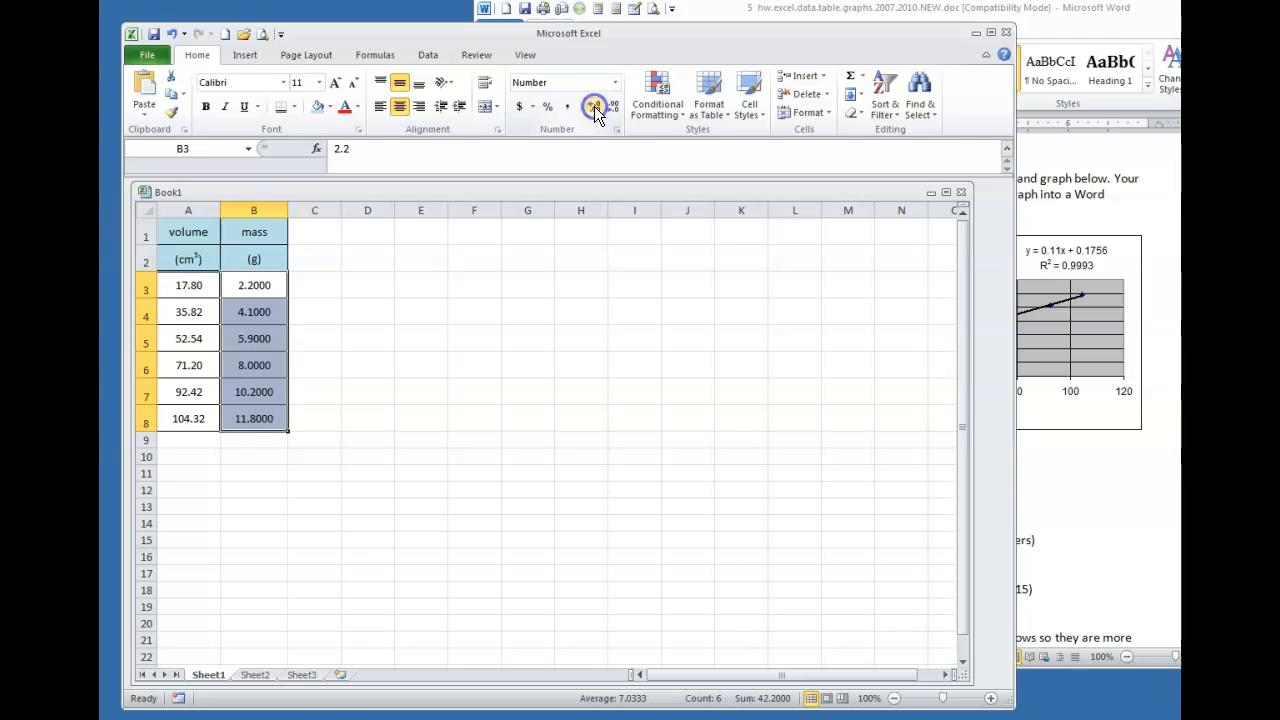
pyautogui.click(612, 107)
pyautogui.click(612, 107)
pyautogui.click(612, 107)
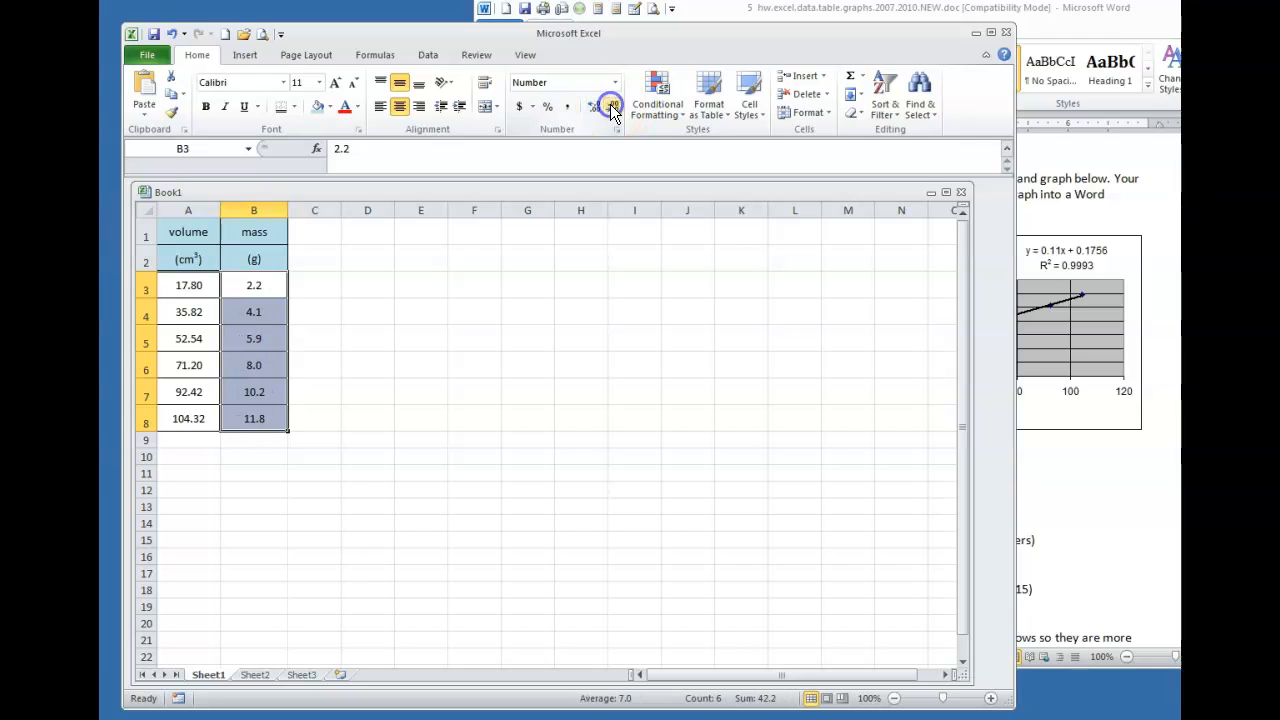
pyautogui.click(302, 489)
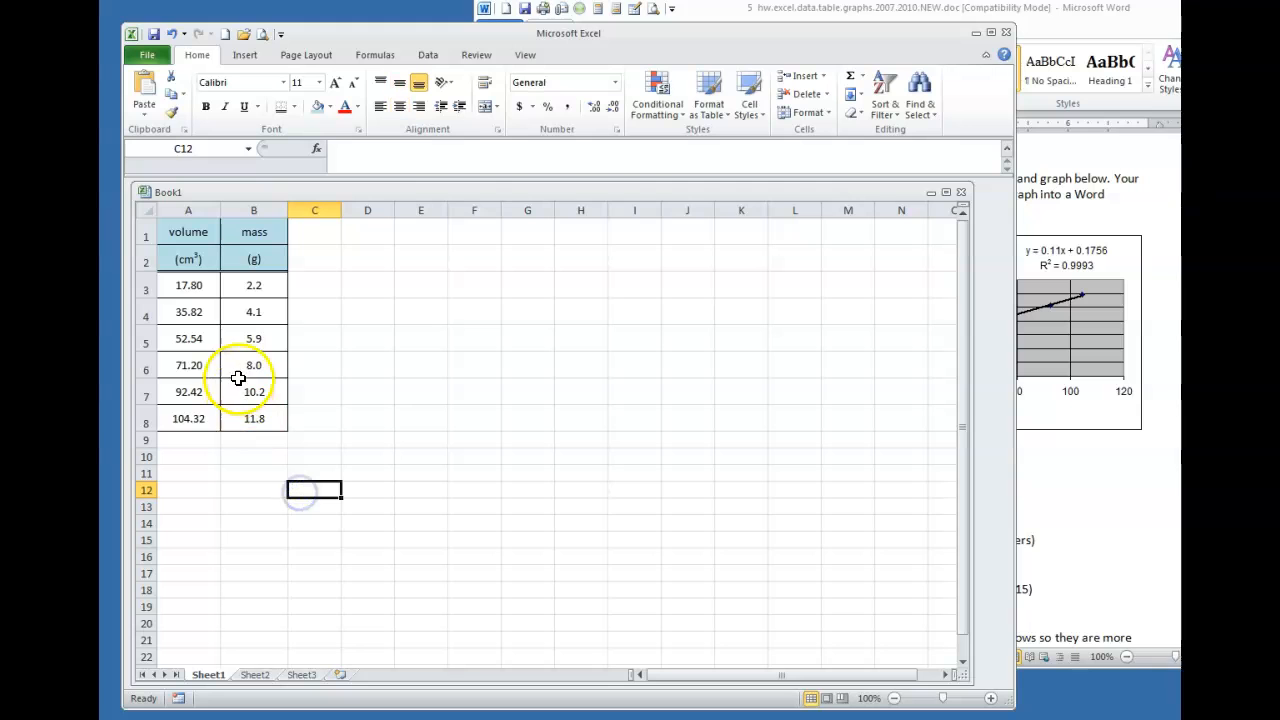
pyautogui.click(1100, 490)
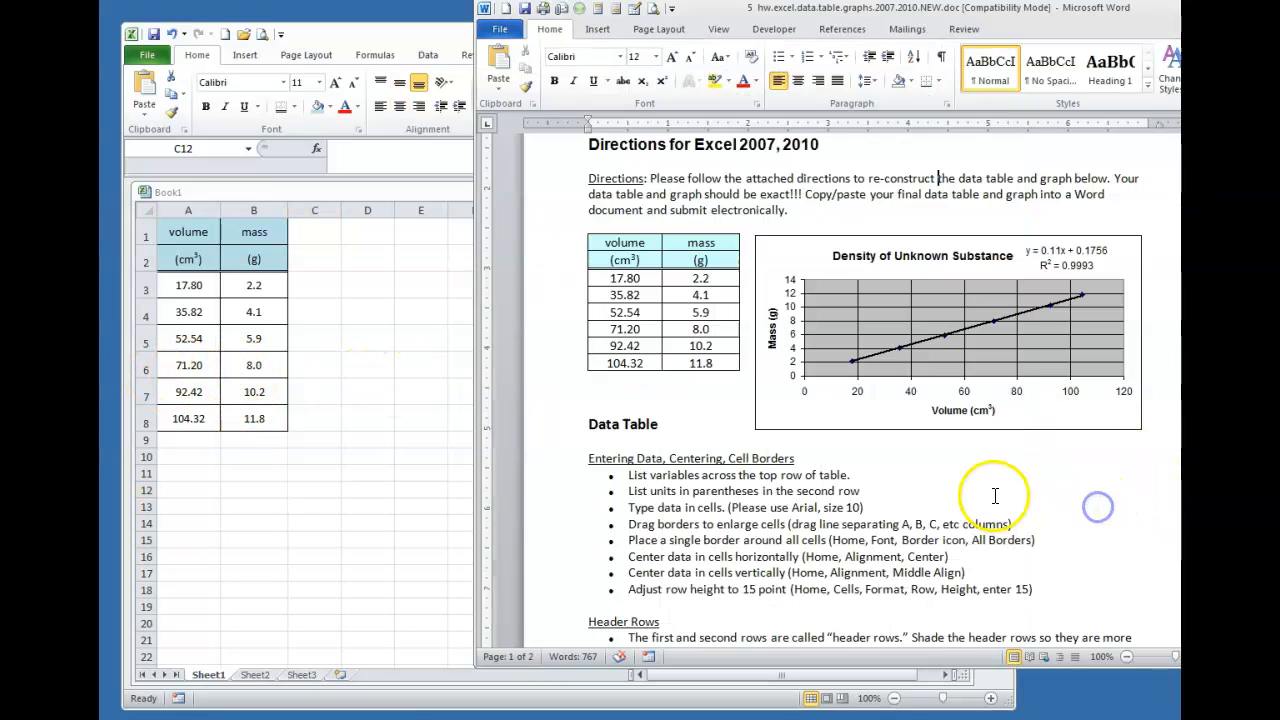
# Copy the volume and mass data table A1:B8 in Excel
pyautogui.scroll(-3, 960, 480)
pyautogui.scroll(-9, 955, 475)
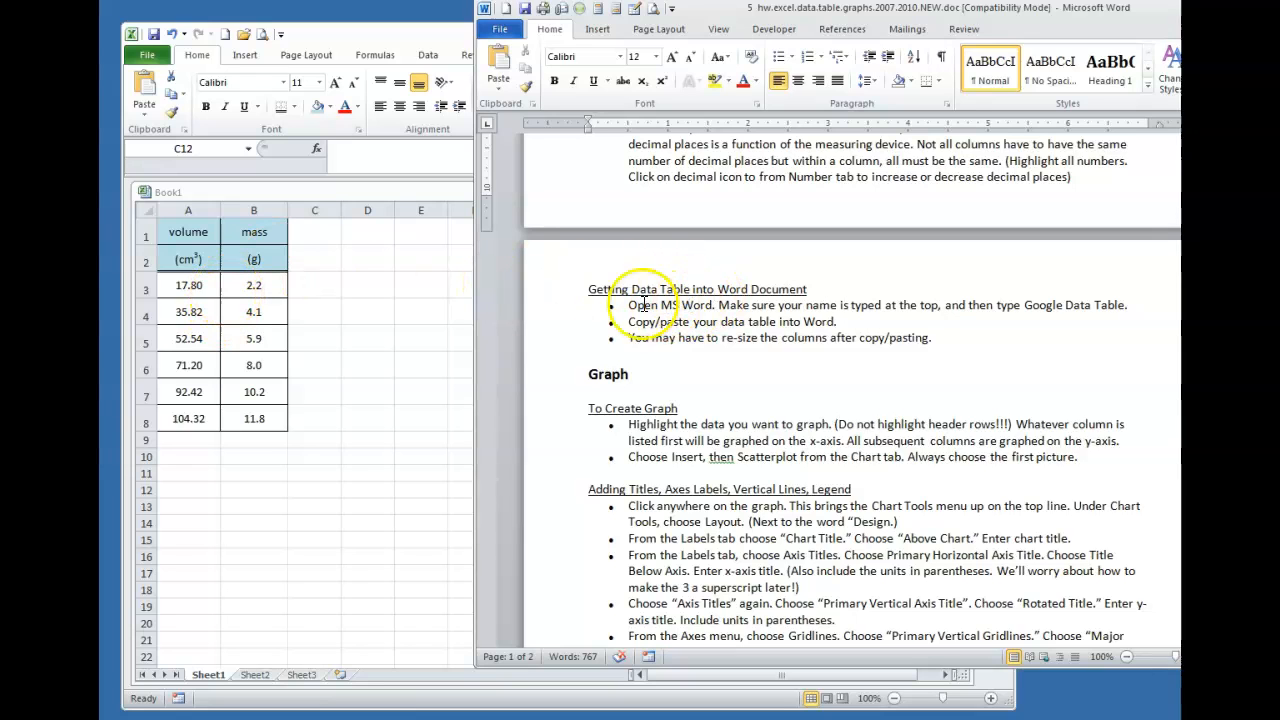
pyautogui.scroll(2, 655, 290)
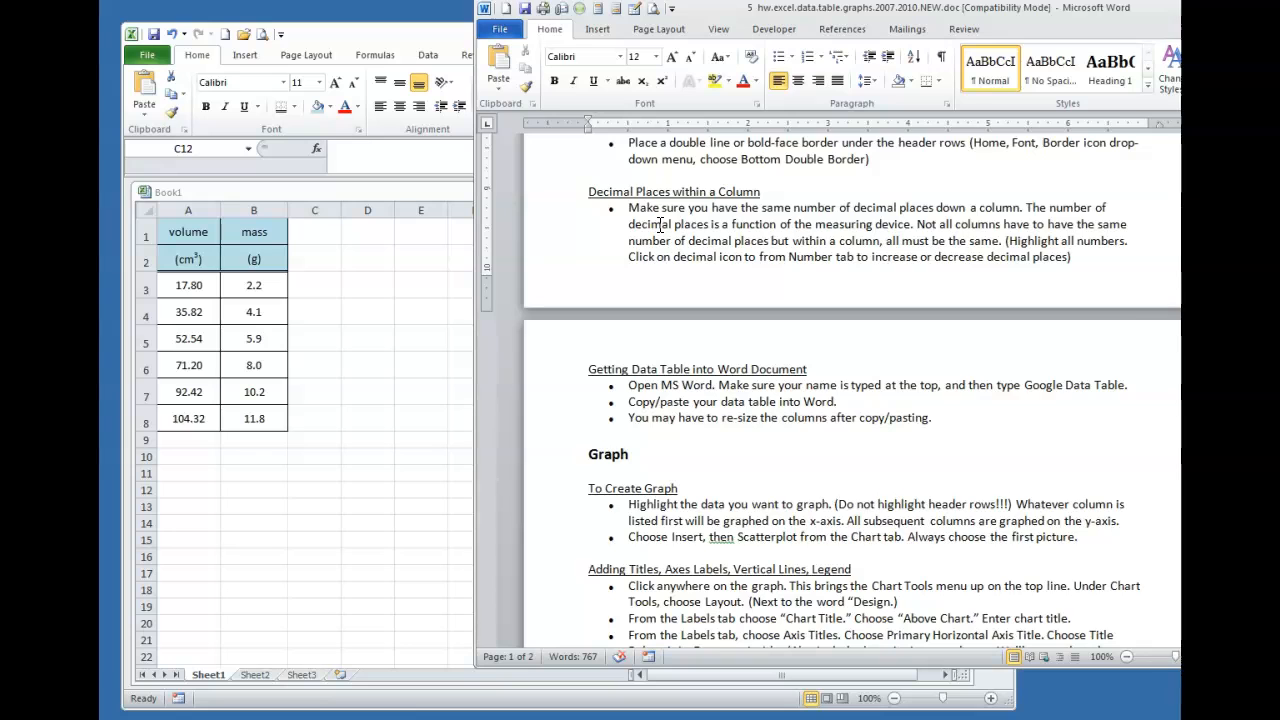
pyautogui.scroll(-2, 660, 224)
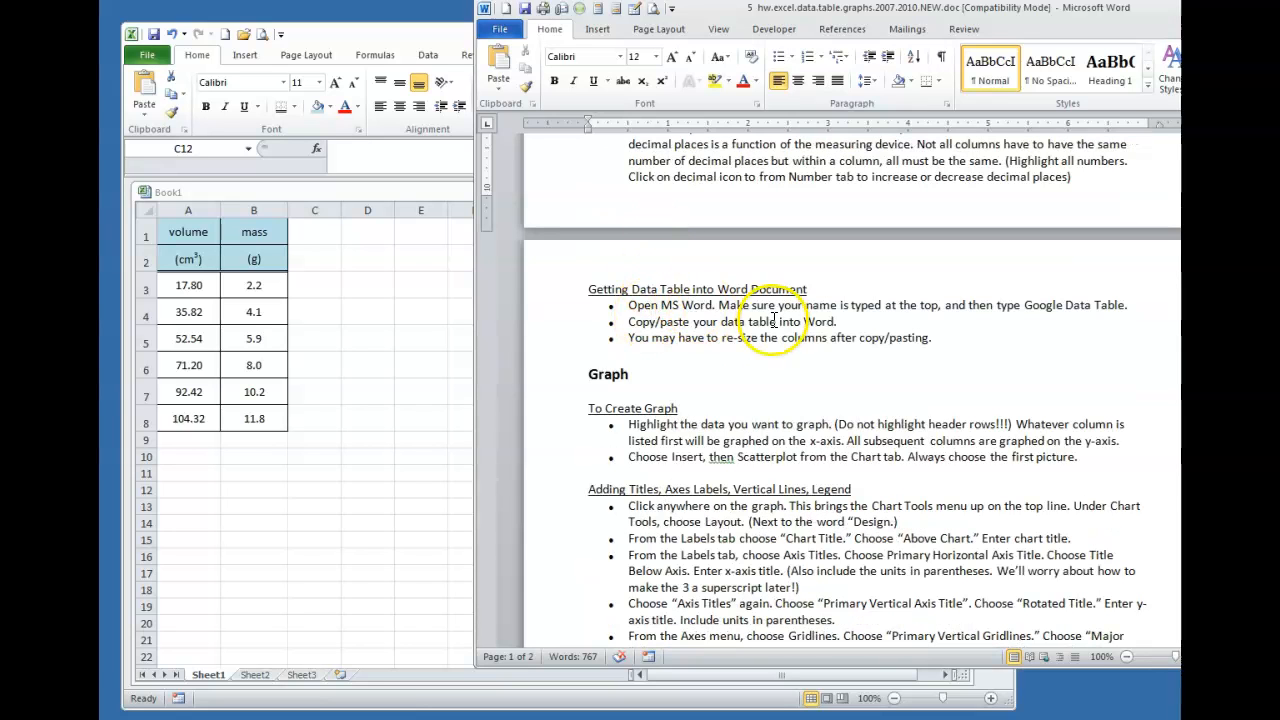
pyautogui.click(337, 294)
pyautogui.click(188, 231)
pyautogui.moveTo(188, 231); pyautogui.dragTo(281, 422)
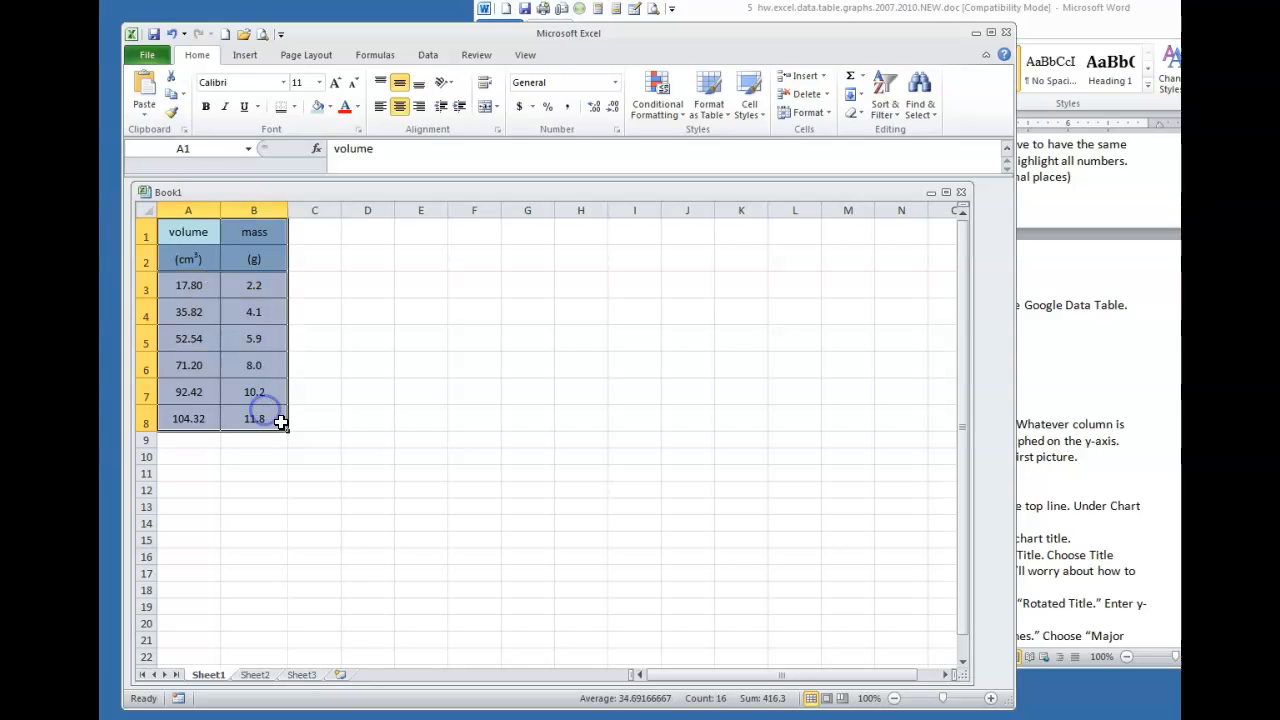
pyautogui.hotkey('ctrl', 'c')
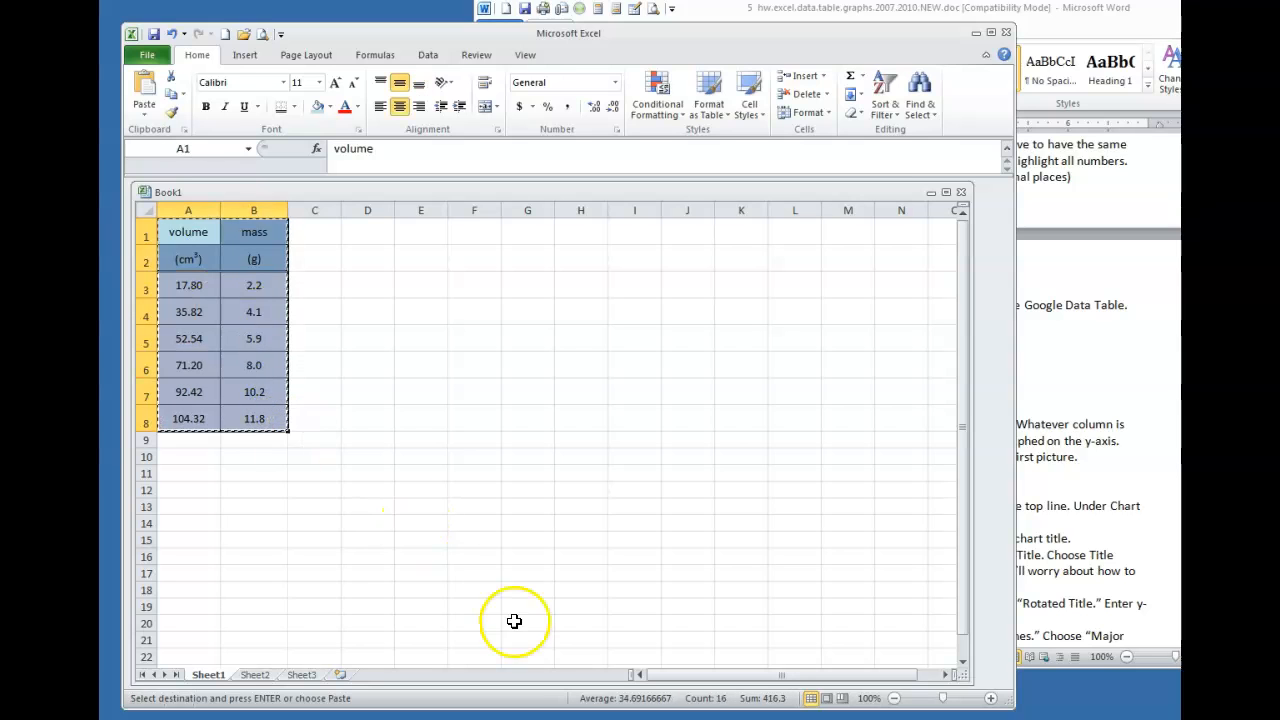
# Paste the table into the new Word document under the Excel DataTable heading, then minimize Word
pyautogui.hotkey('alt', 'Tab')
pyautogui.click(566, 308)
pyautogui.hotkey('ctrl', 'v')
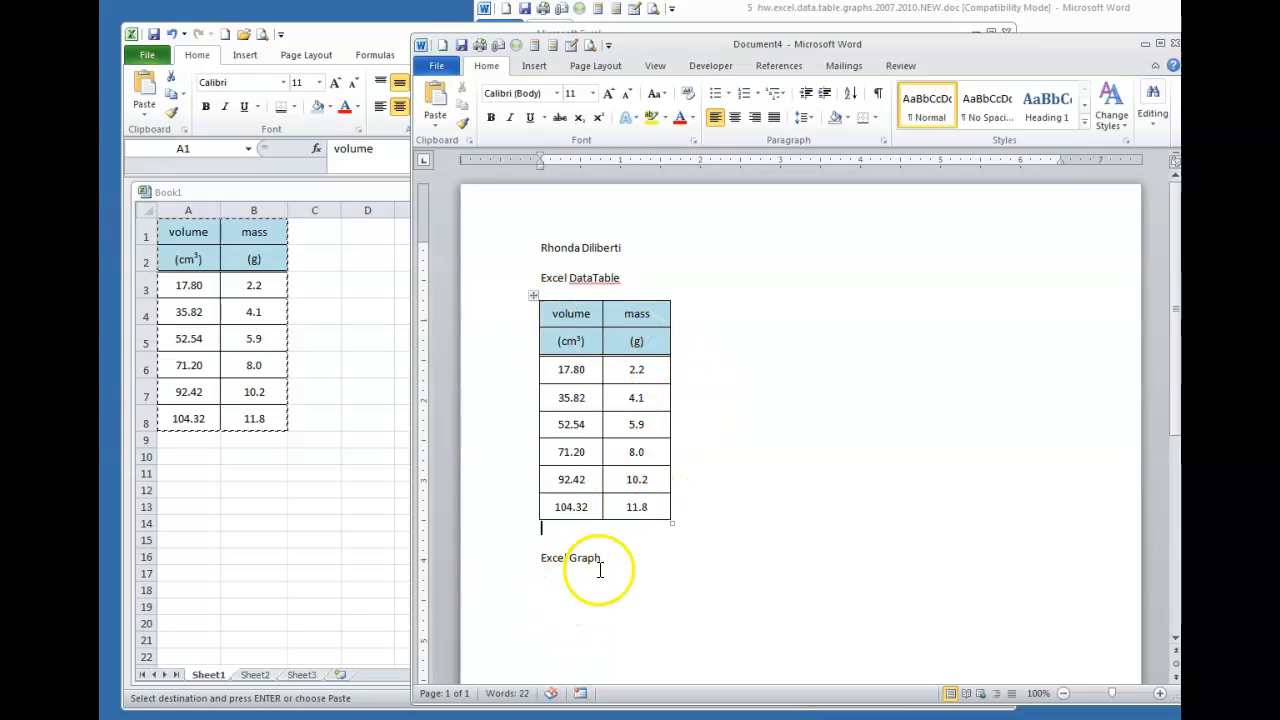
pyautogui.scroll(-2, 628, 556)
pyautogui.scroll(-1, 628, 556)
pyautogui.click(630, 454)
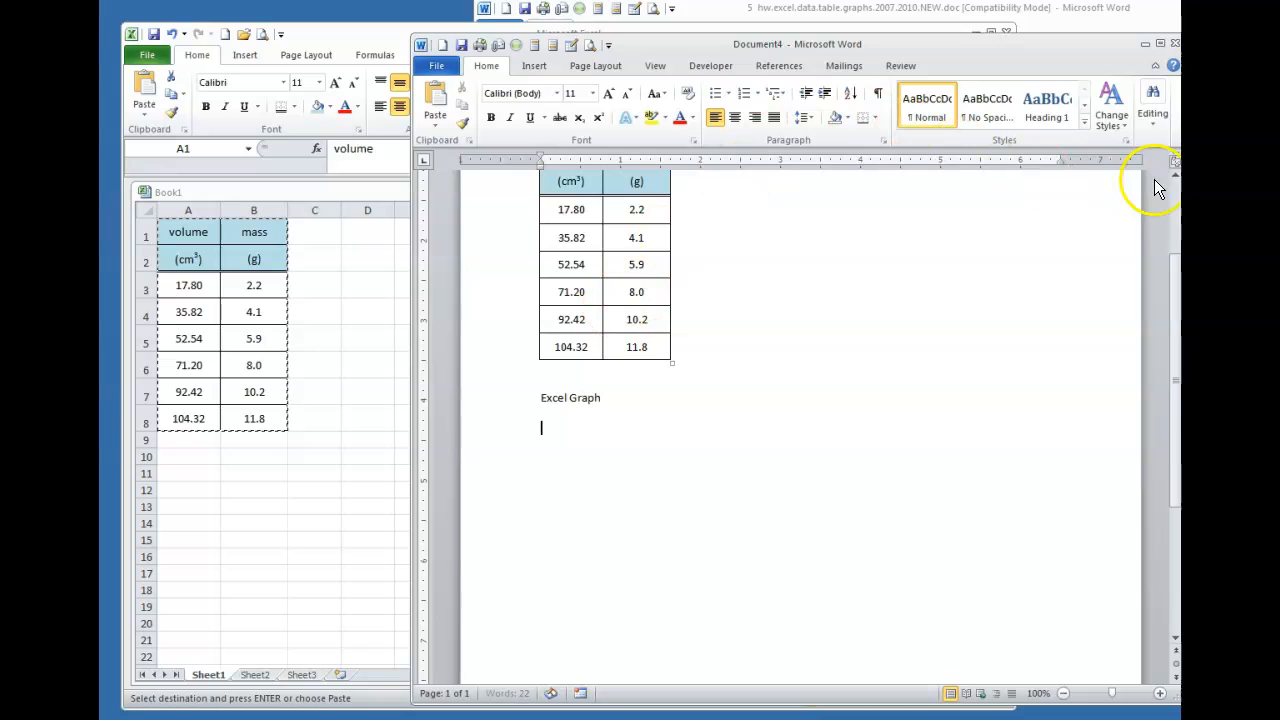
pyautogui.click(1145, 44)
pyautogui.click(415, 363)
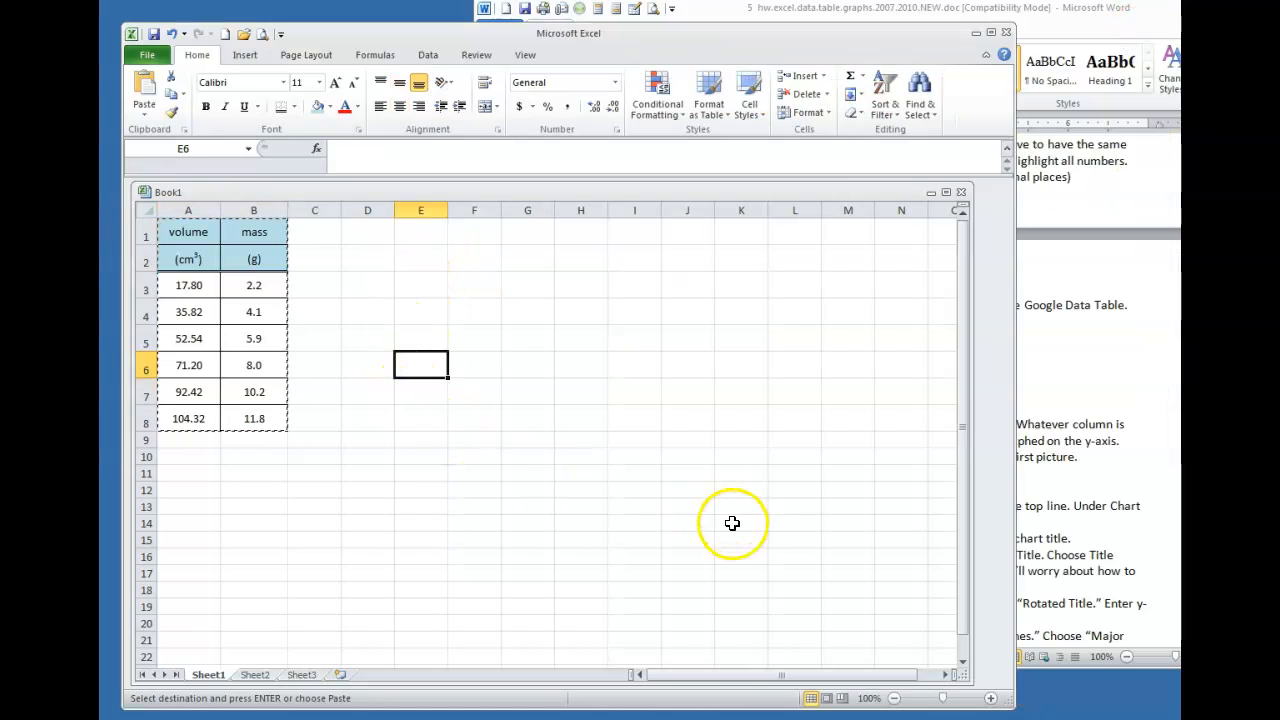
# Plot A3:B8 as a Scatter with only Markers chart of mass against volume
pyautogui.click(634, 523)
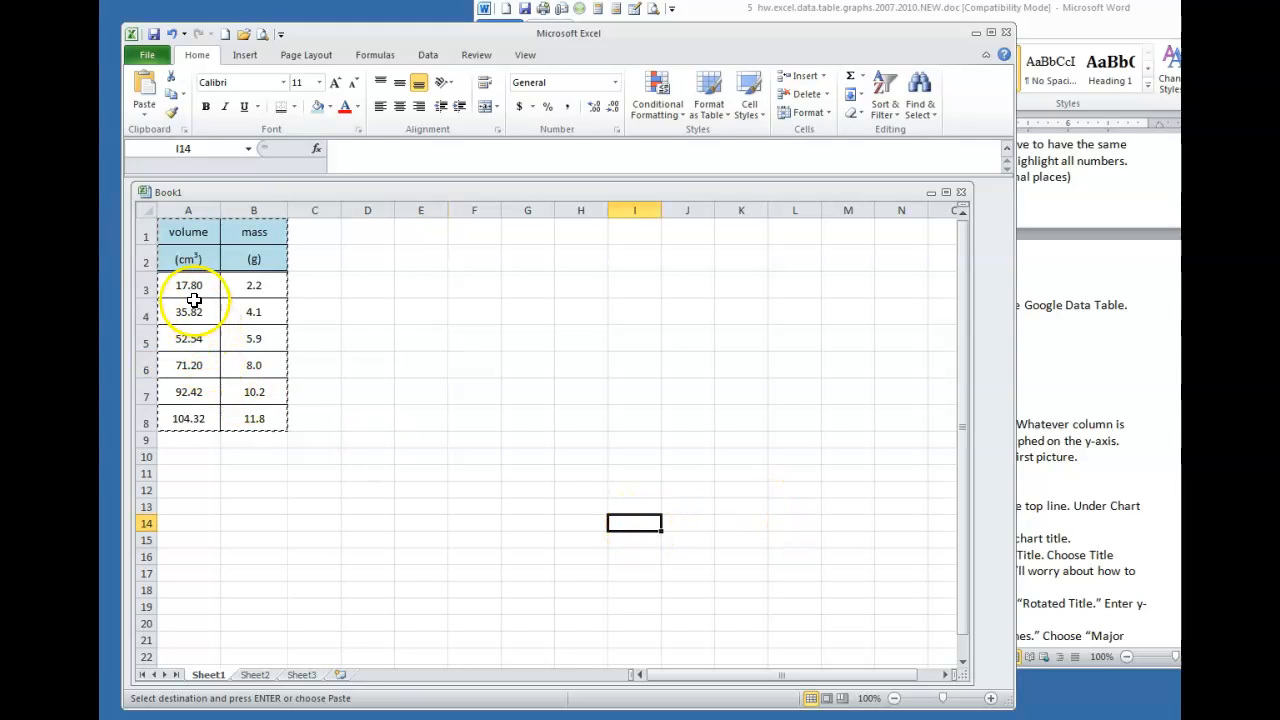
pyautogui.click(1058, 436)
pyautogui.scroll(-3, 1058, 436)
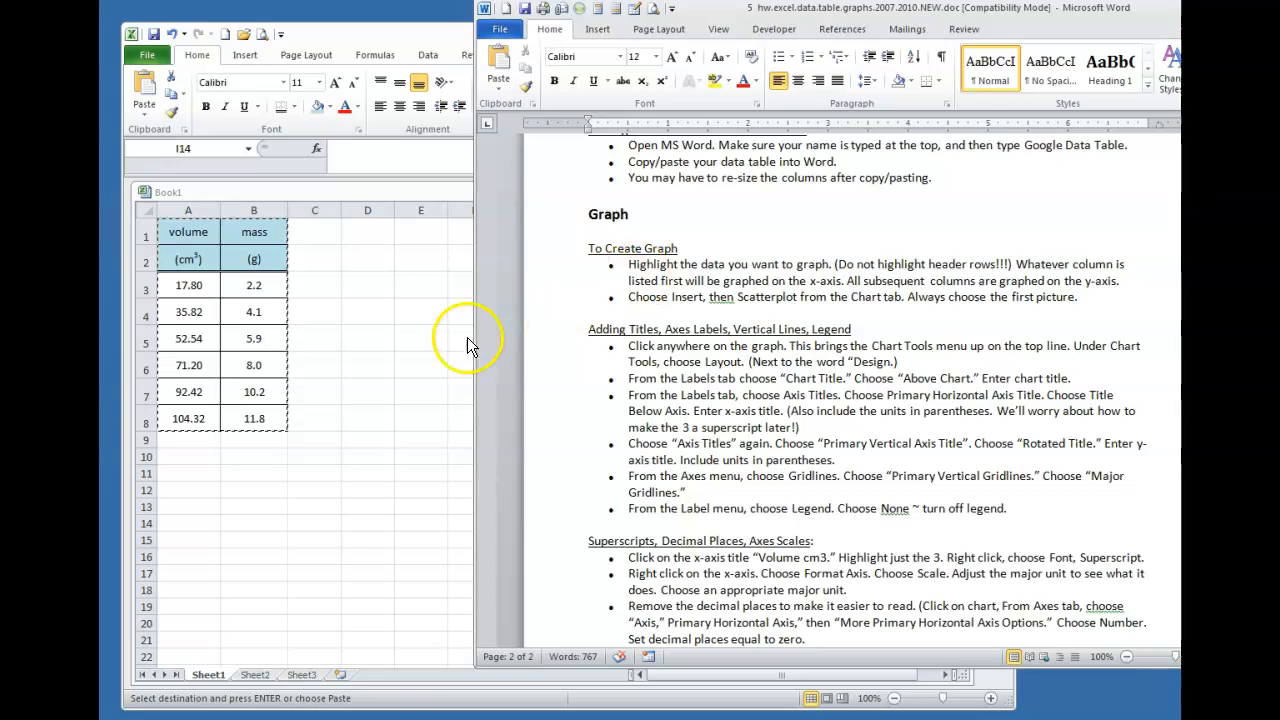
pyautogui.click(394, 394)
pyautogui.moveTo(192, 286); pyautogui.dragTo(251, 416)
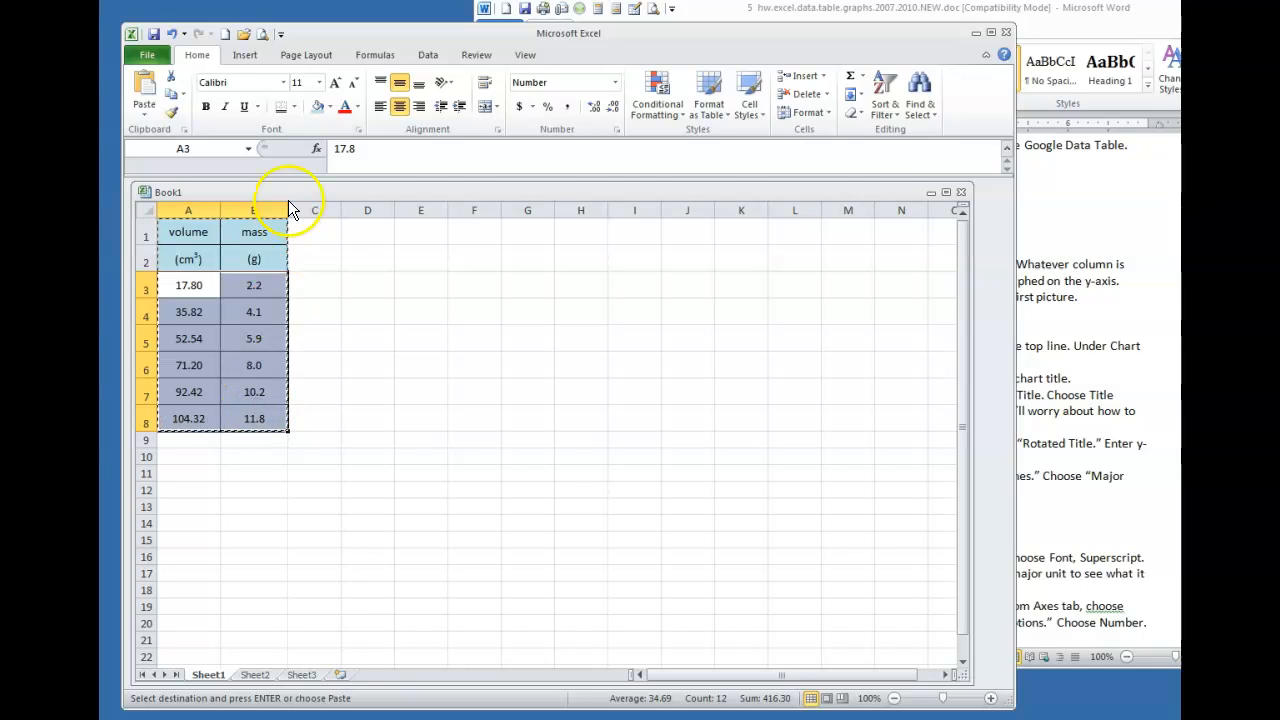
pyautogui.click(244, 55)
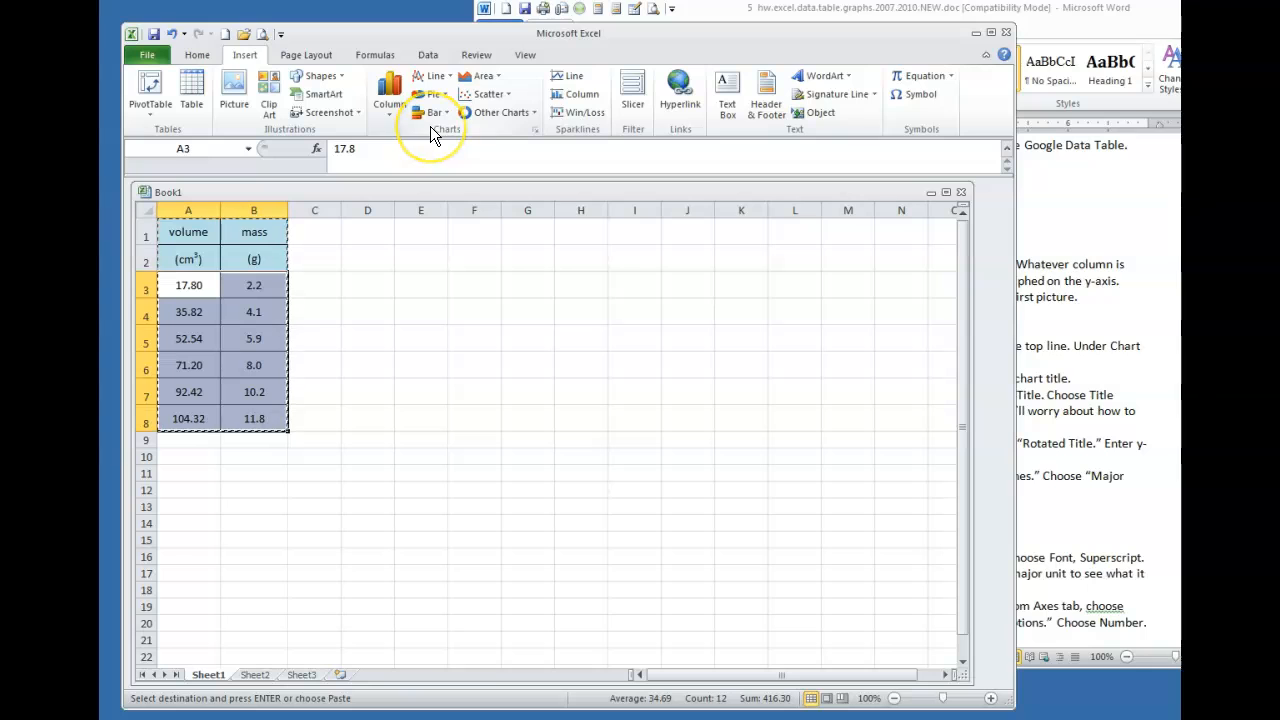
pyautogui.click(503, 96)
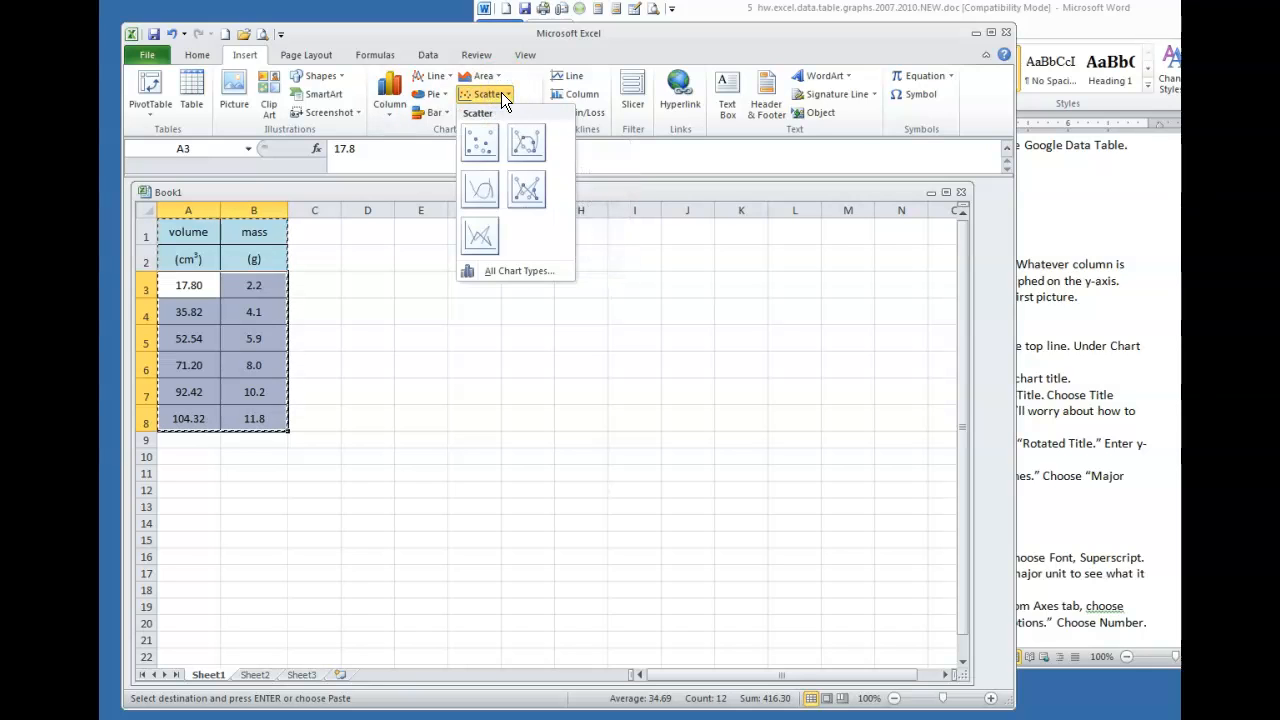
pyautogui.click(477, 143)
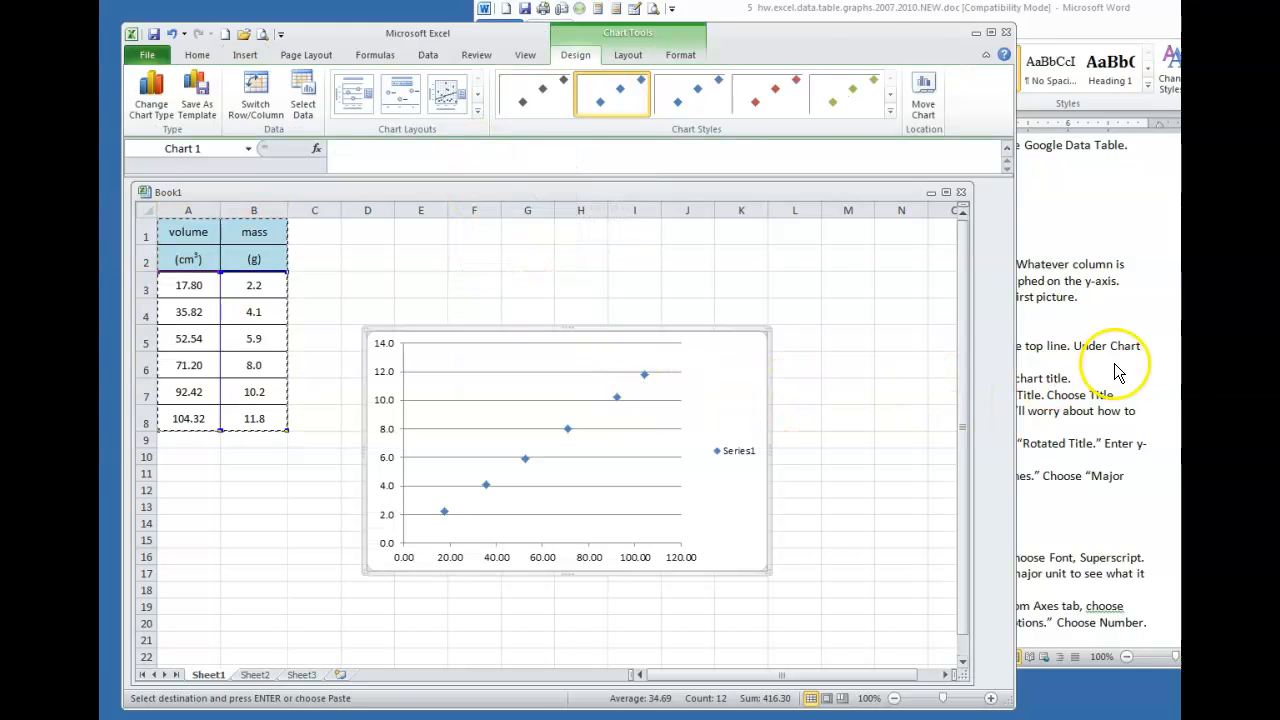
pyautogui.click(1118, 372)
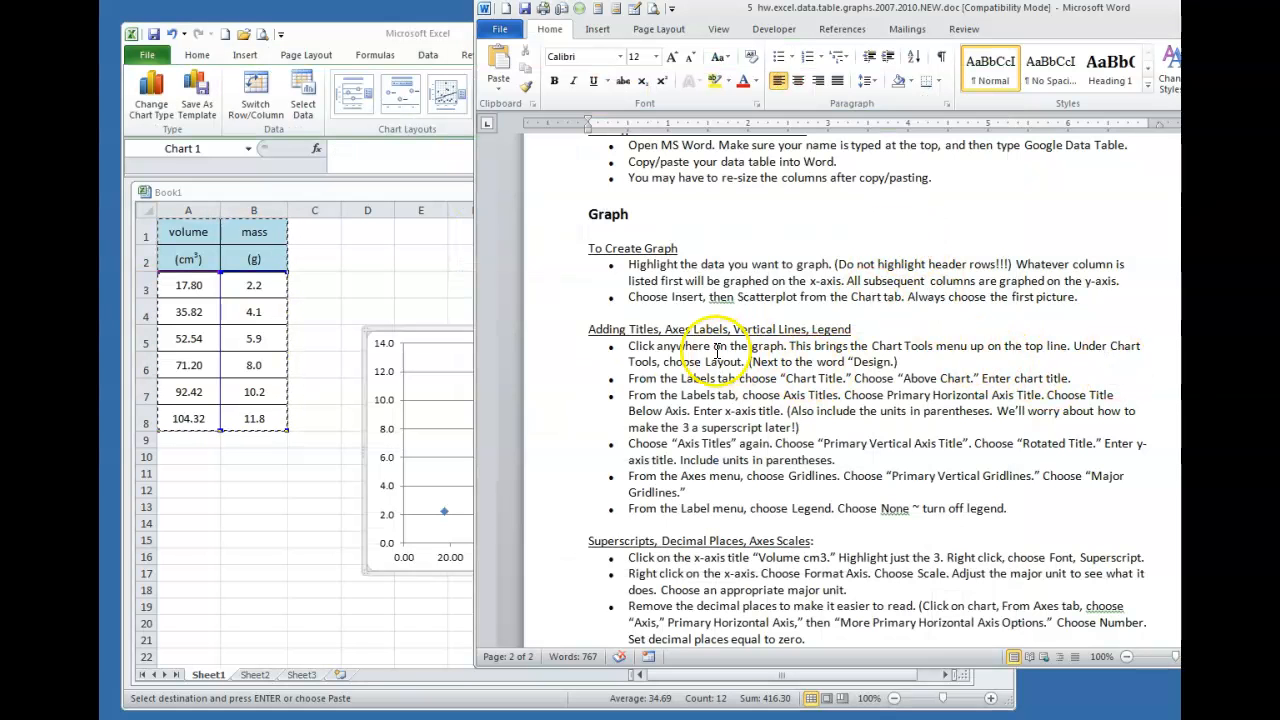
pyautogui.click(398, 272)
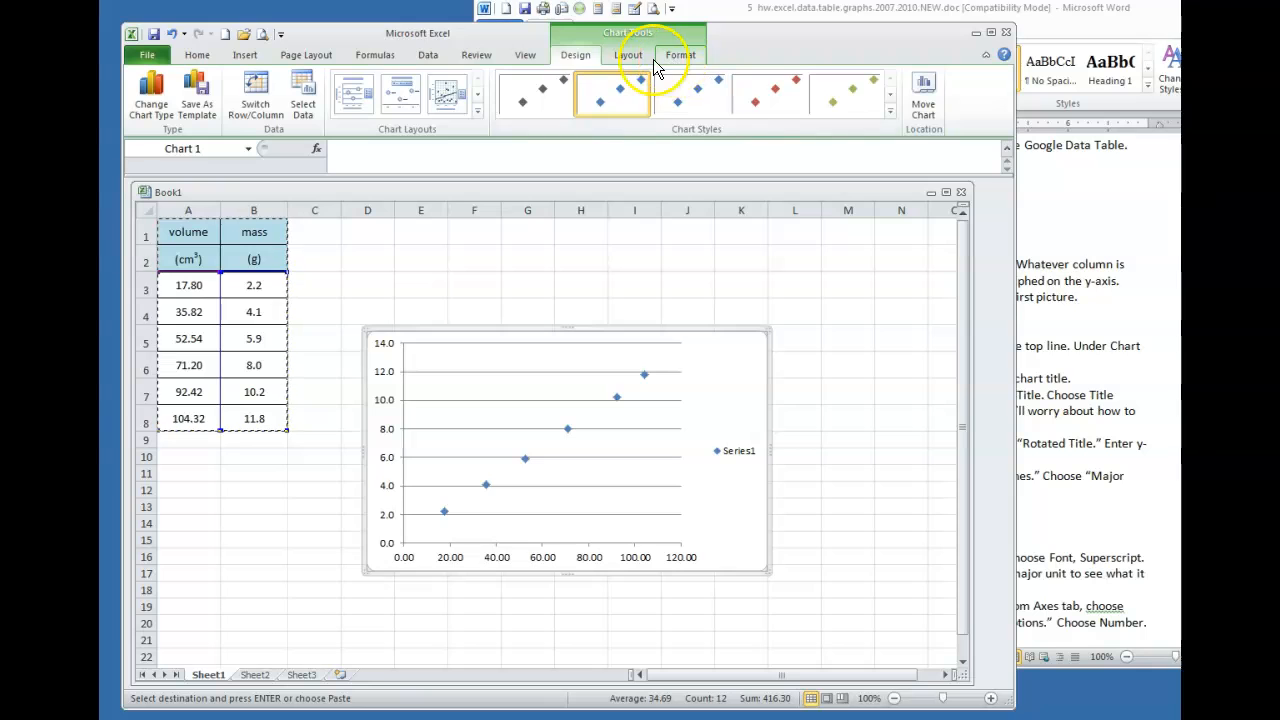
pyautogui.click(903, 354)
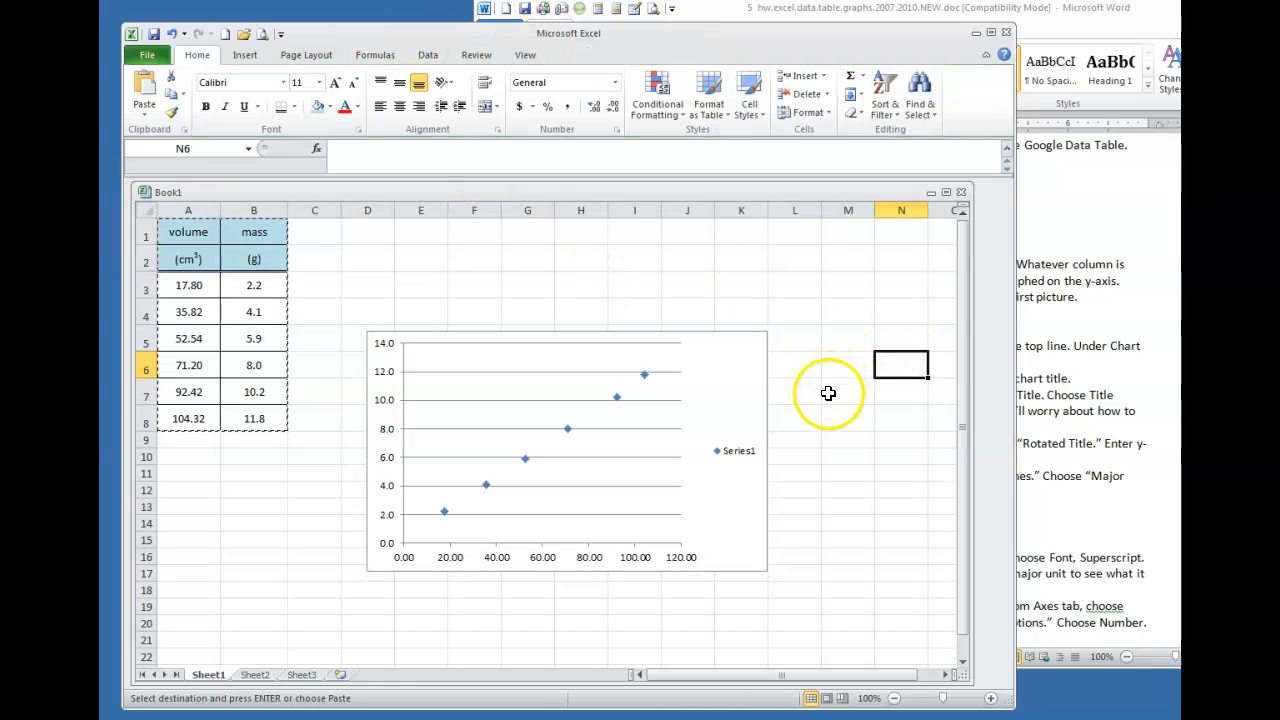
pyautogui.click(228, 555)
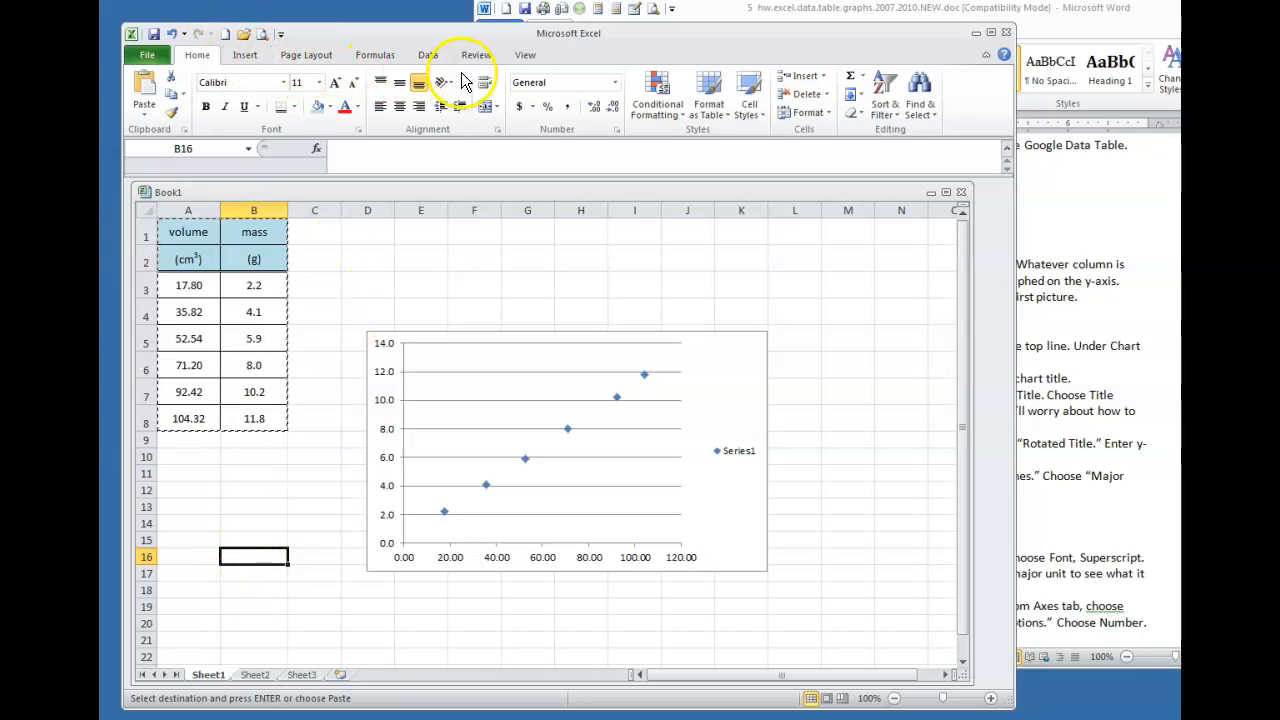
pyautogui.click(719, 368)
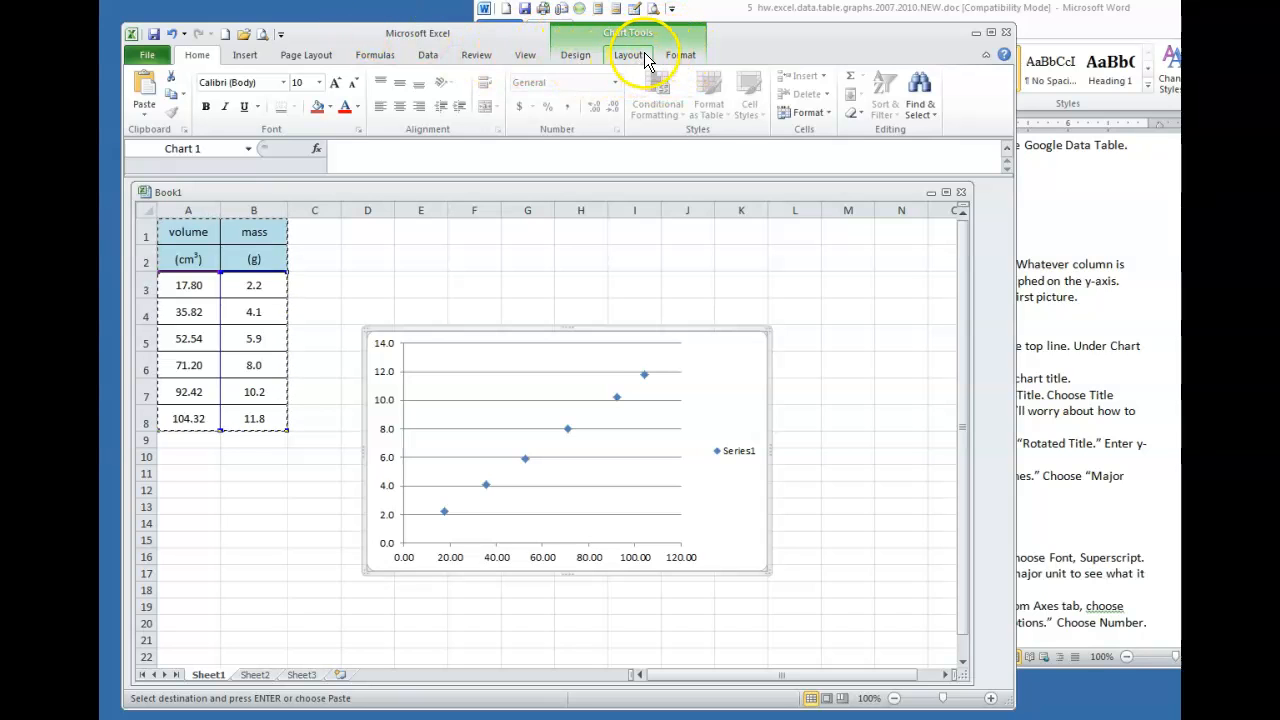
# Add a chart title placed above the chart
pyautogui.click(1051, 219)
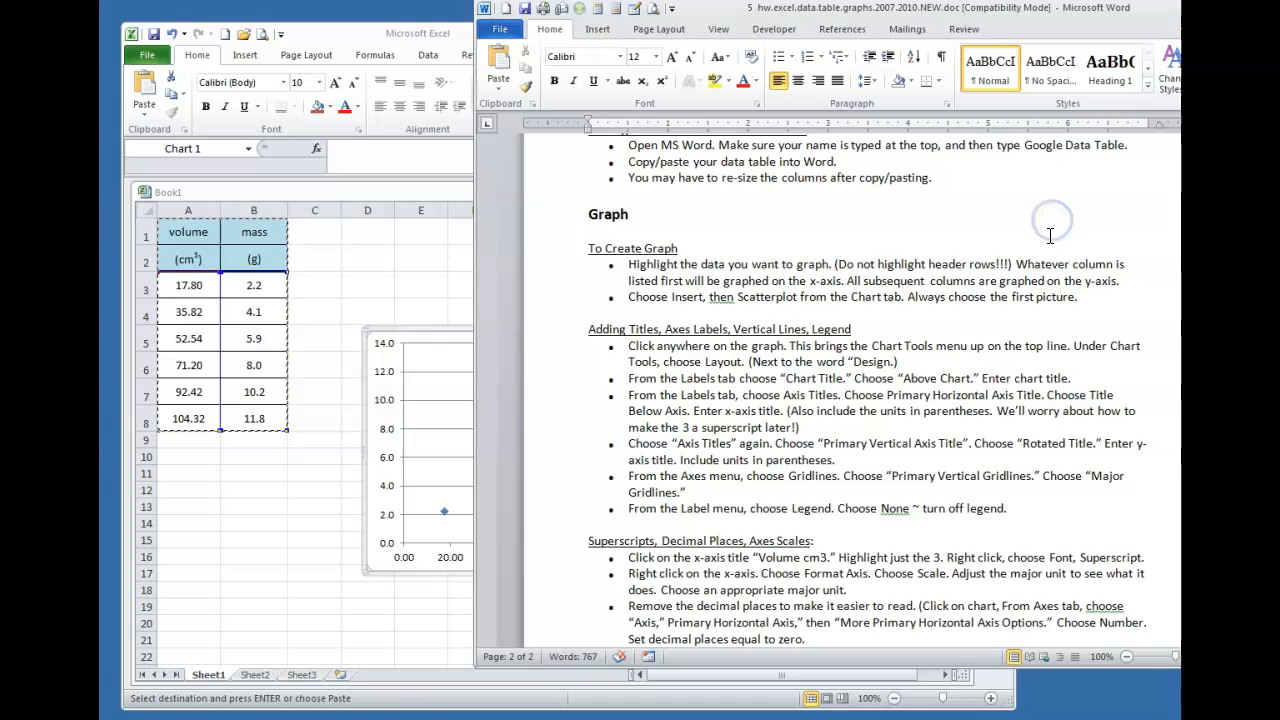
pyautogui.scroll(-2, 1050, 235)
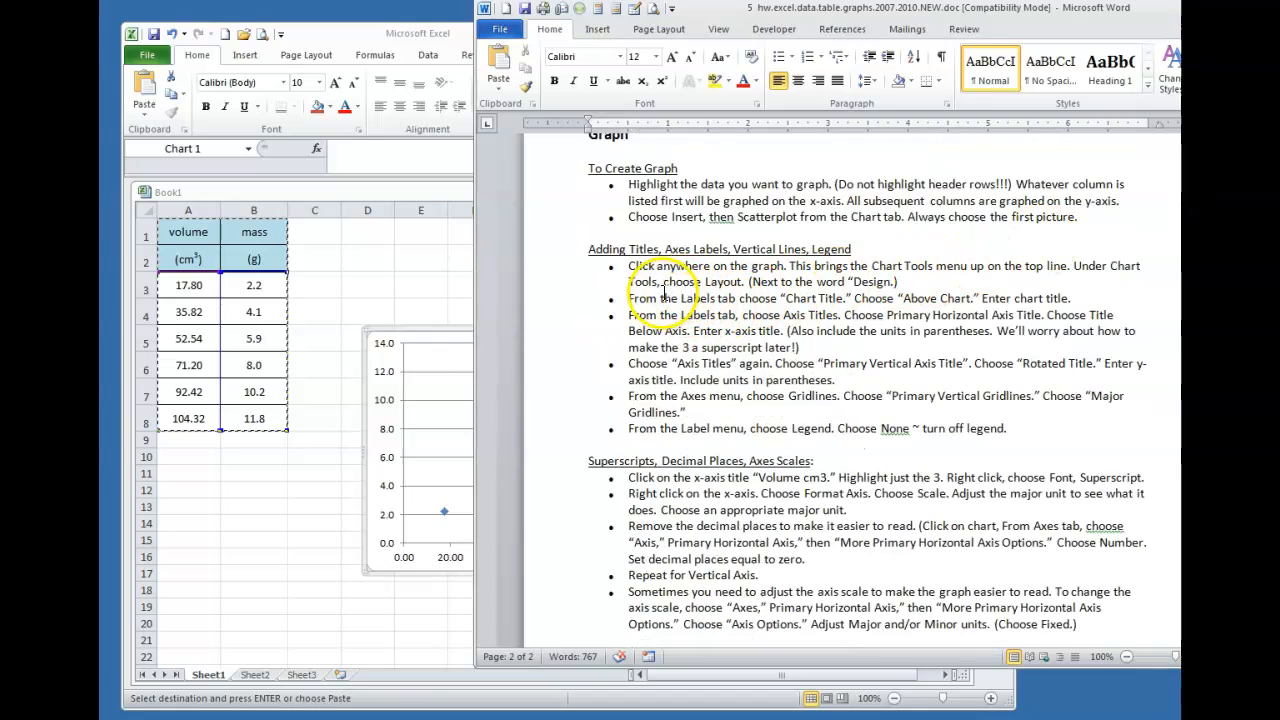
pyautogui.click(423, 284)
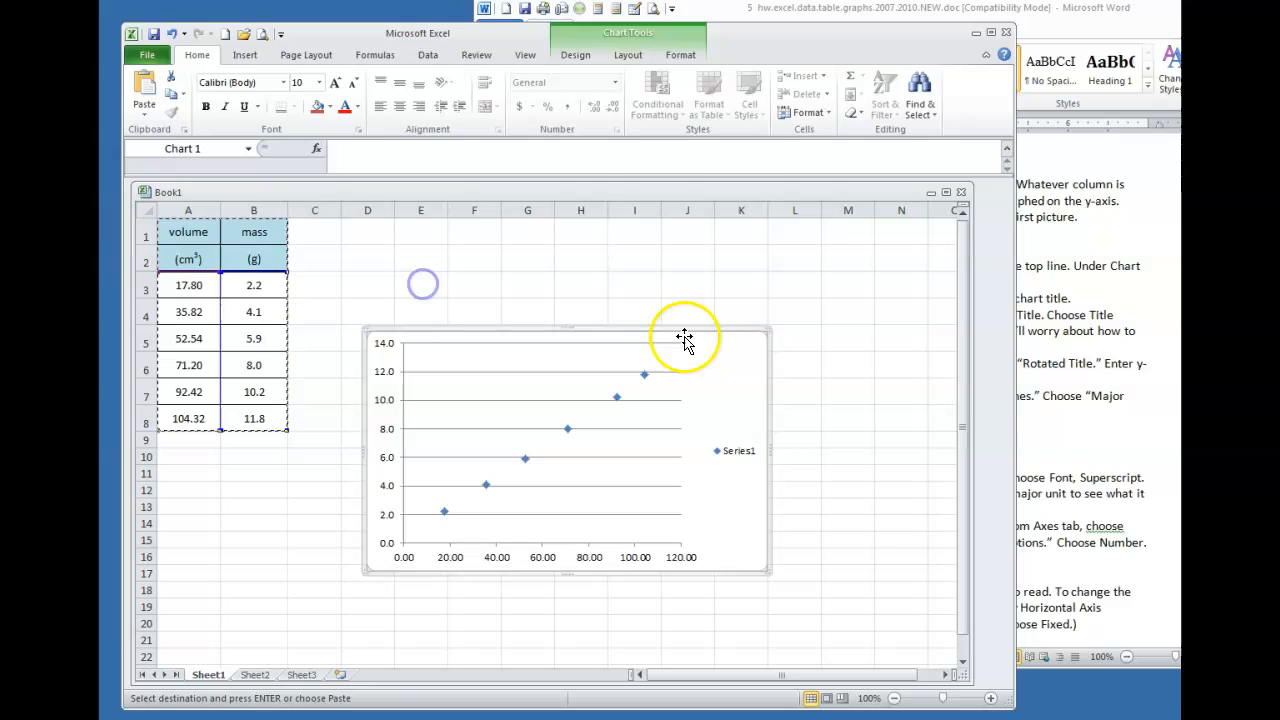
pyautogui.click(626, 58)
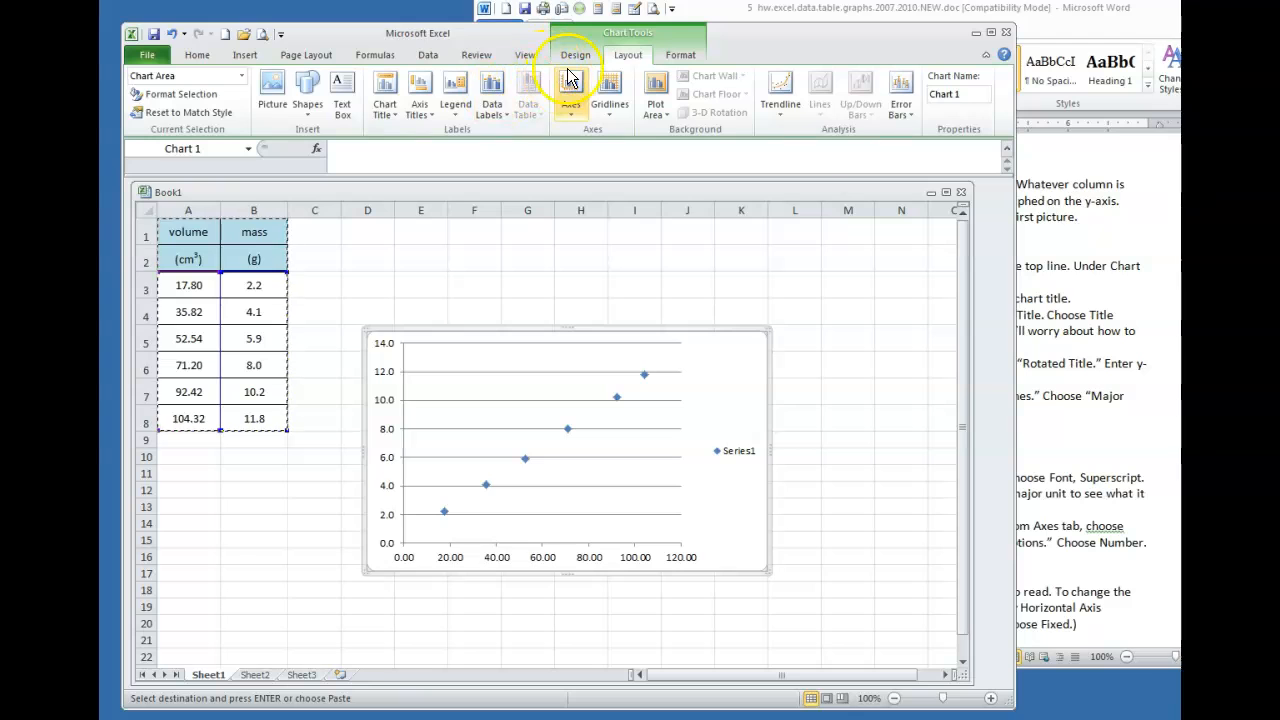
pyautogui.click(386, 108)
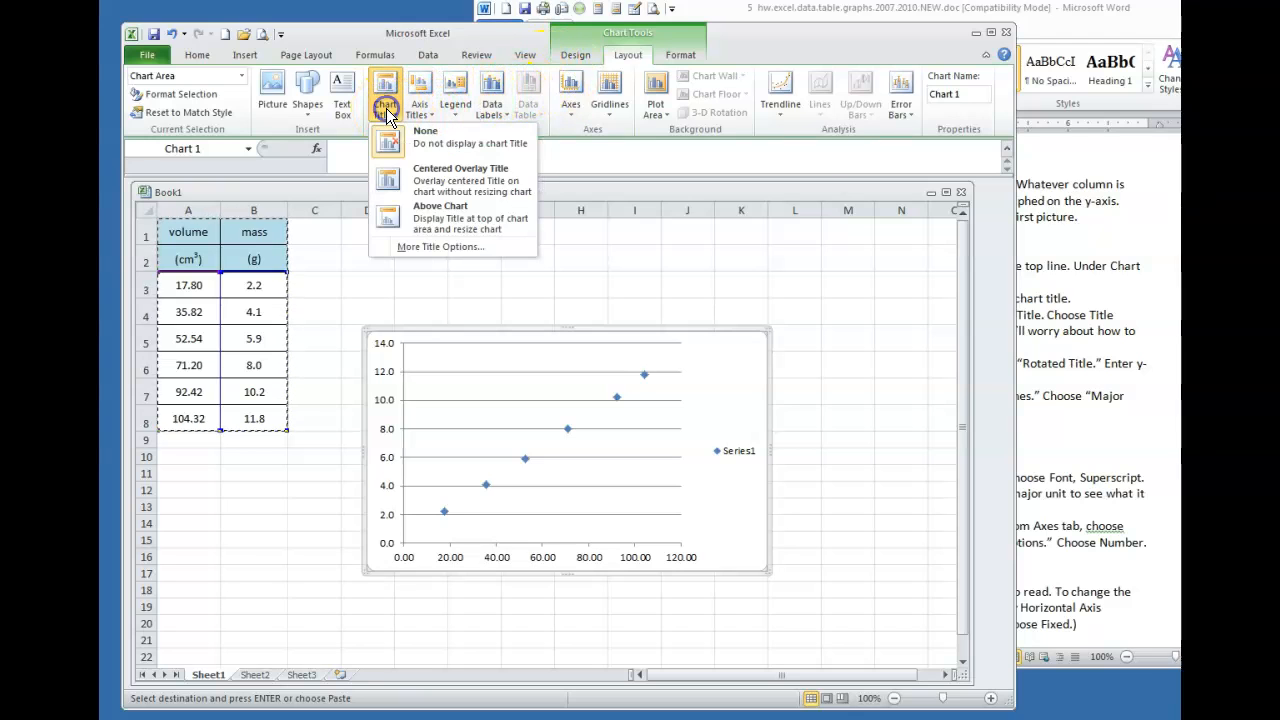
pyautogui.click(440, 213)
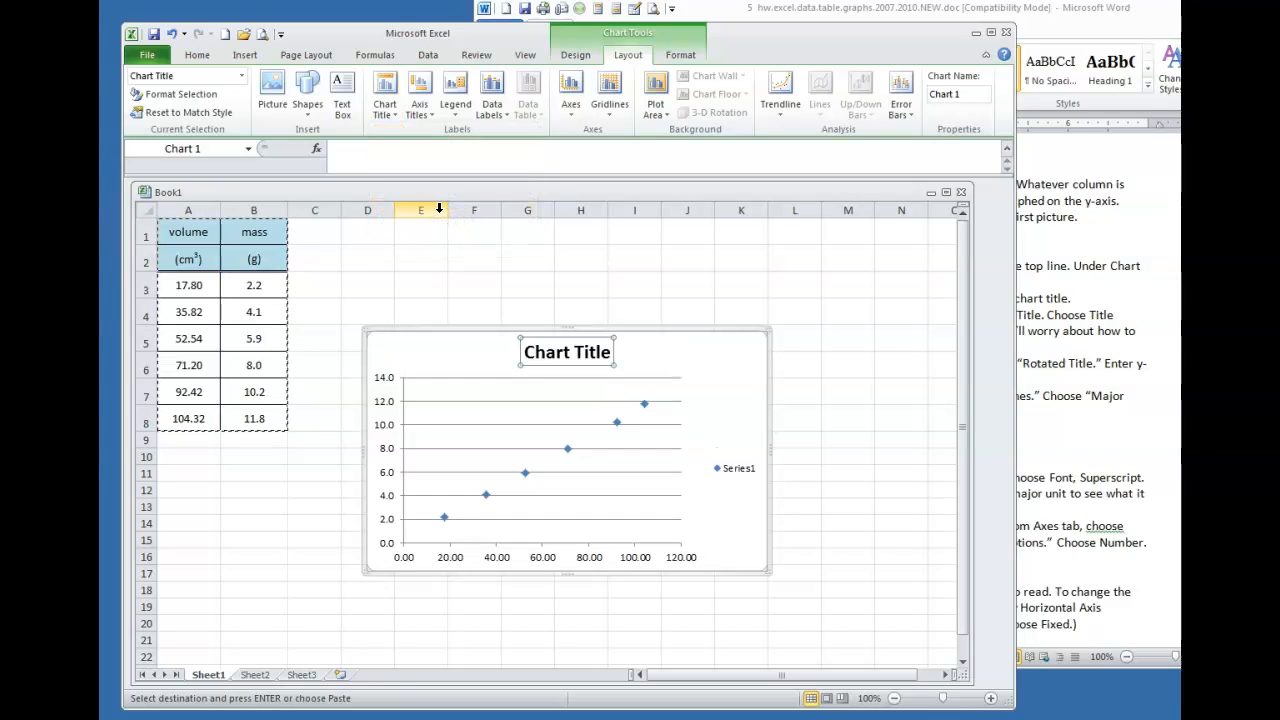
# Replace the placeholder title text with 'Density of Unknown Substance'
pyautogui.click(1068, 290)
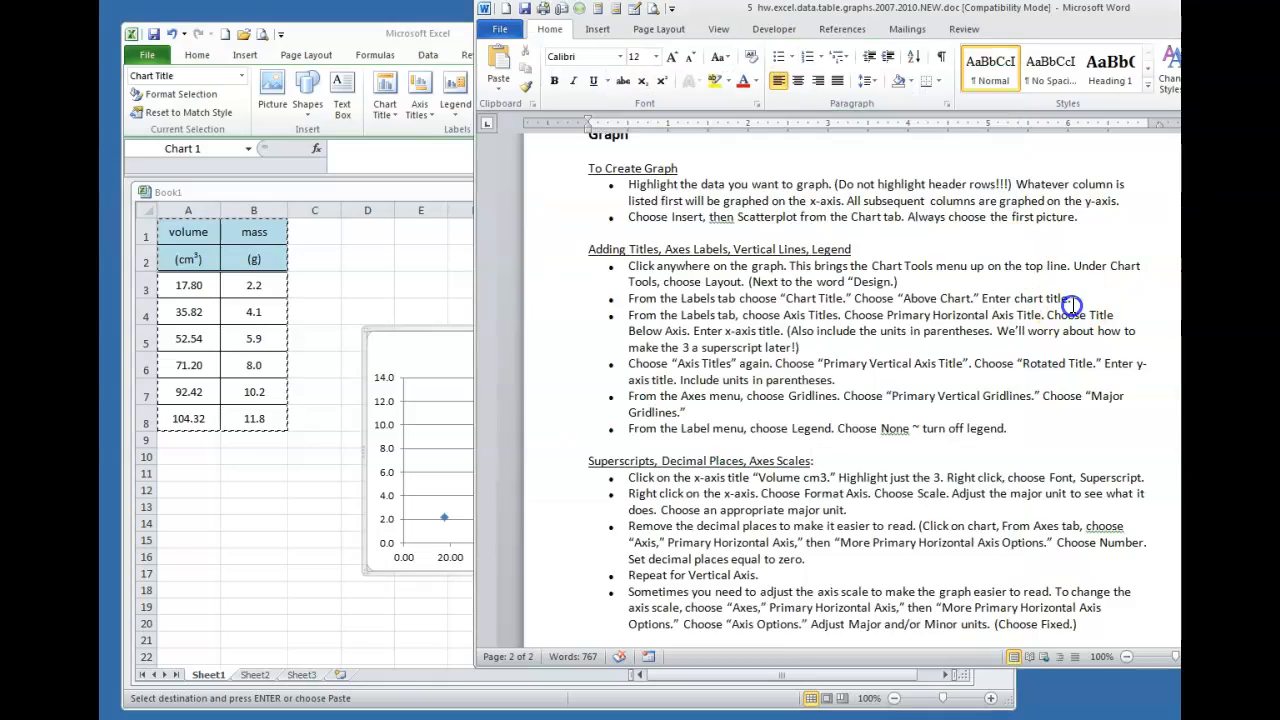
pyautogui.scroll(5, 1075, 300)
pyautogui.scroll(5, 1075, 300)
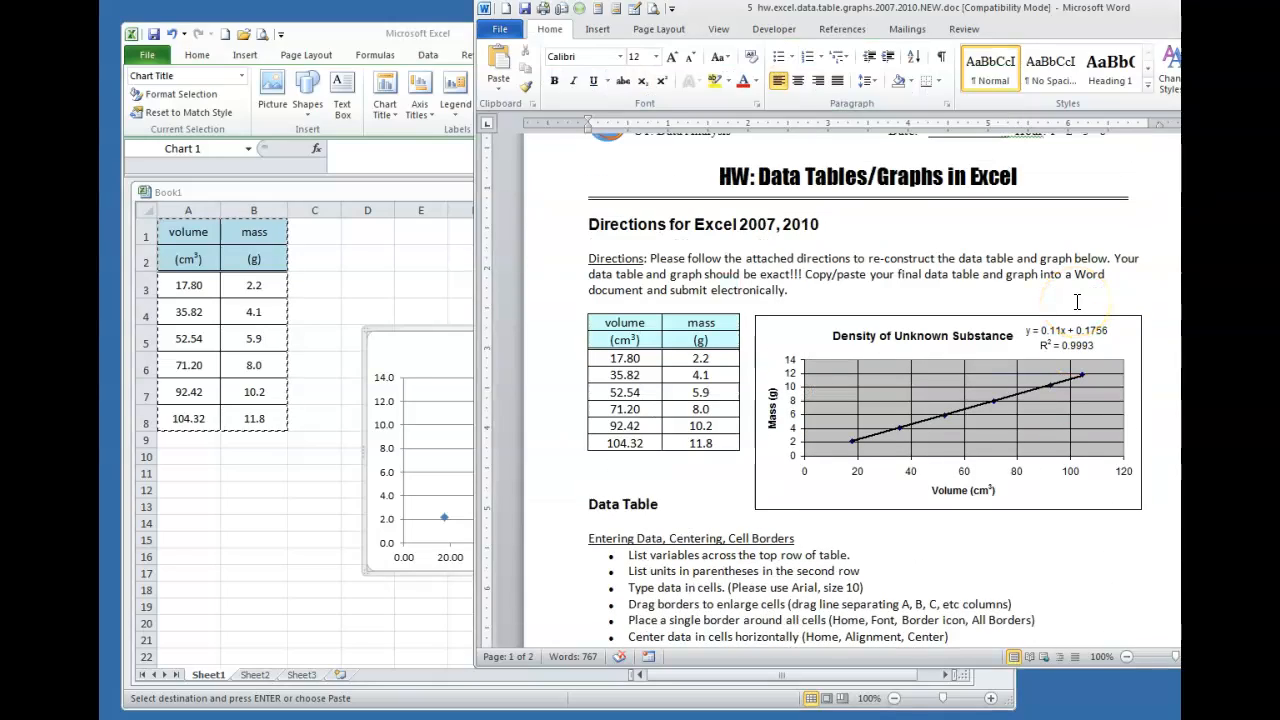
pyautogui.scroll(-9, 1077, 302)
pyautogui.scroll(6, 857, 290)
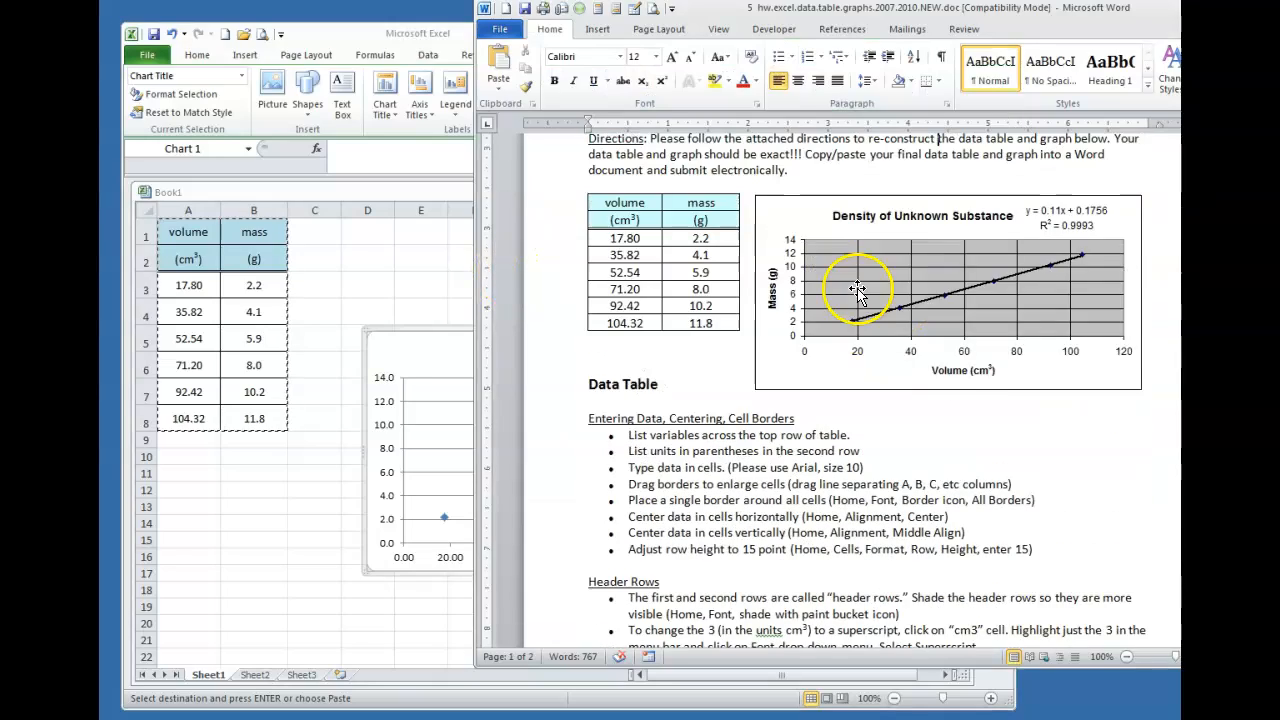
pyautogui.scroll(-7, 857, 290)
pyautogui.click(437, 349)
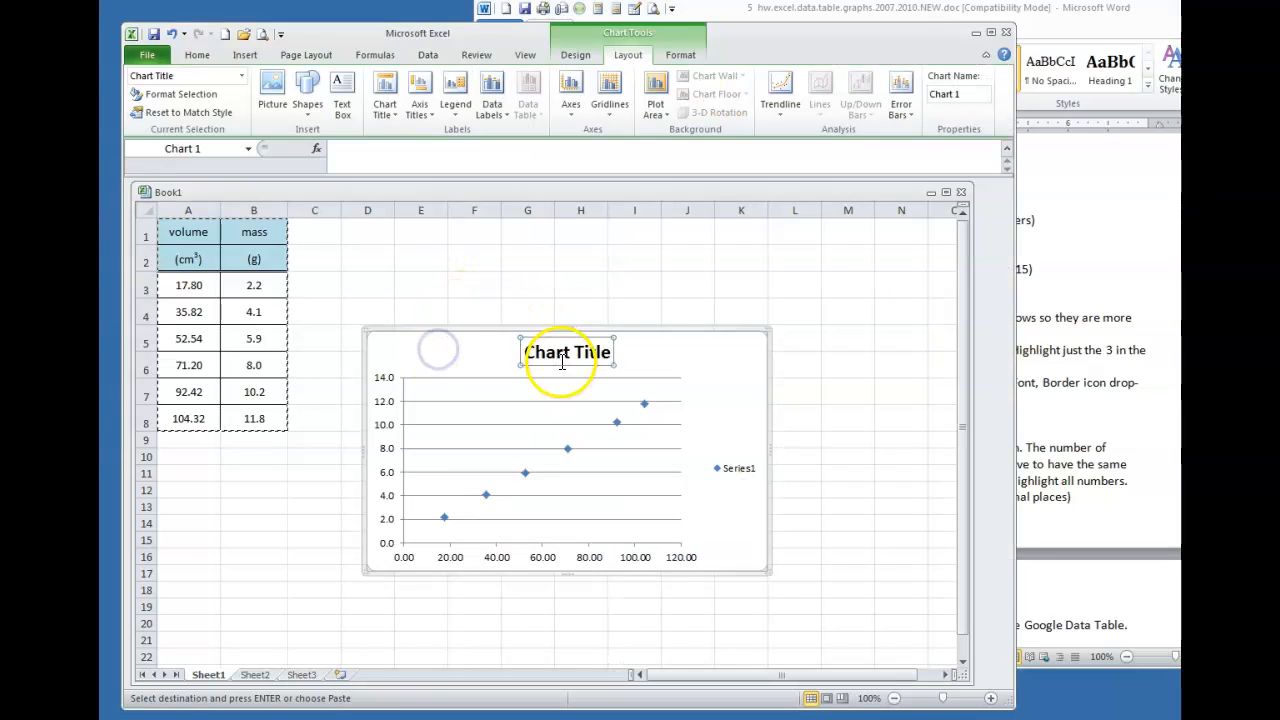
pyautogui.click(606, 352)
pyautogui.moveTo(606, 352); pyautogui.dragTo(543, 354)
pyautogui.write('Density of Unk')
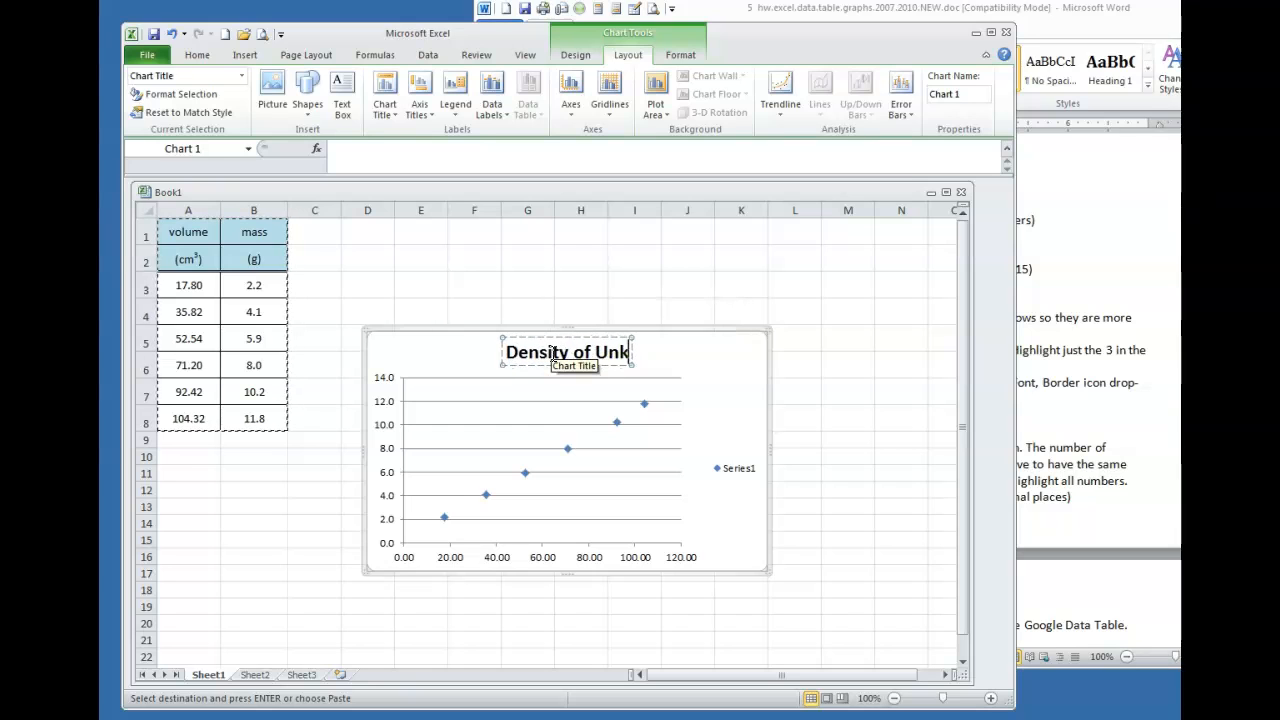
pyautogui.write('nown Subst')
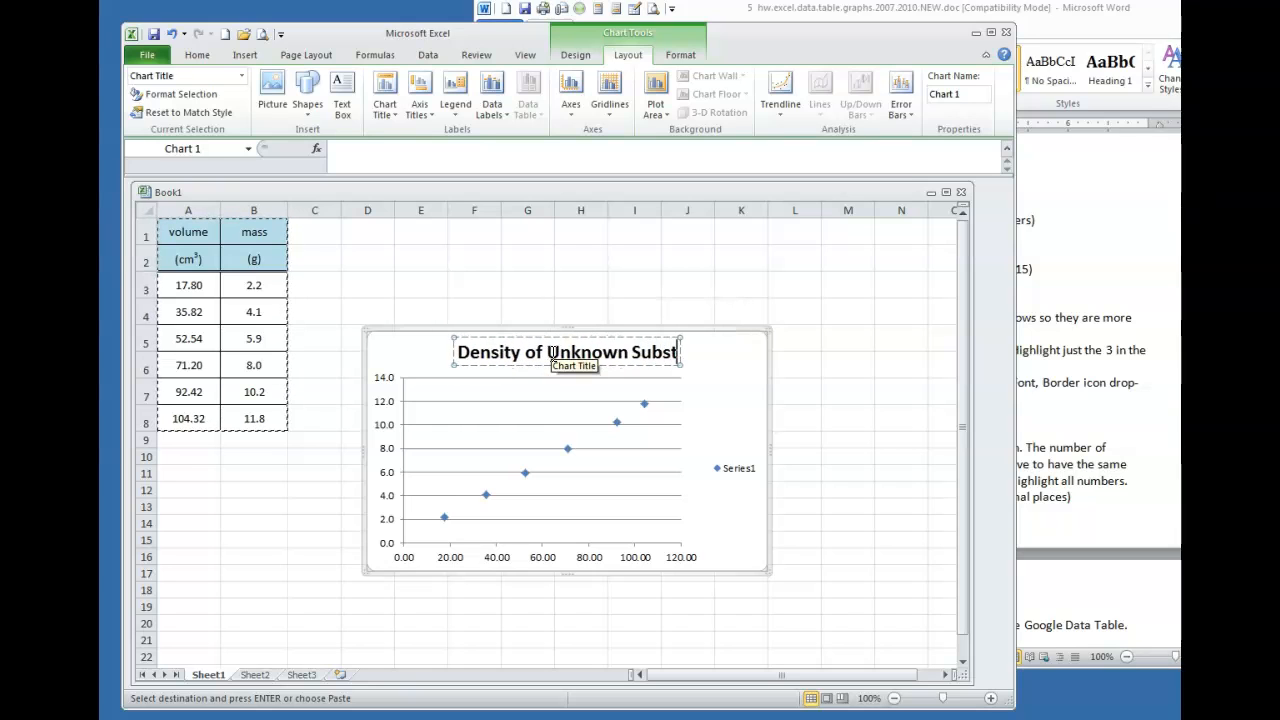
pyautogui.write('ance')
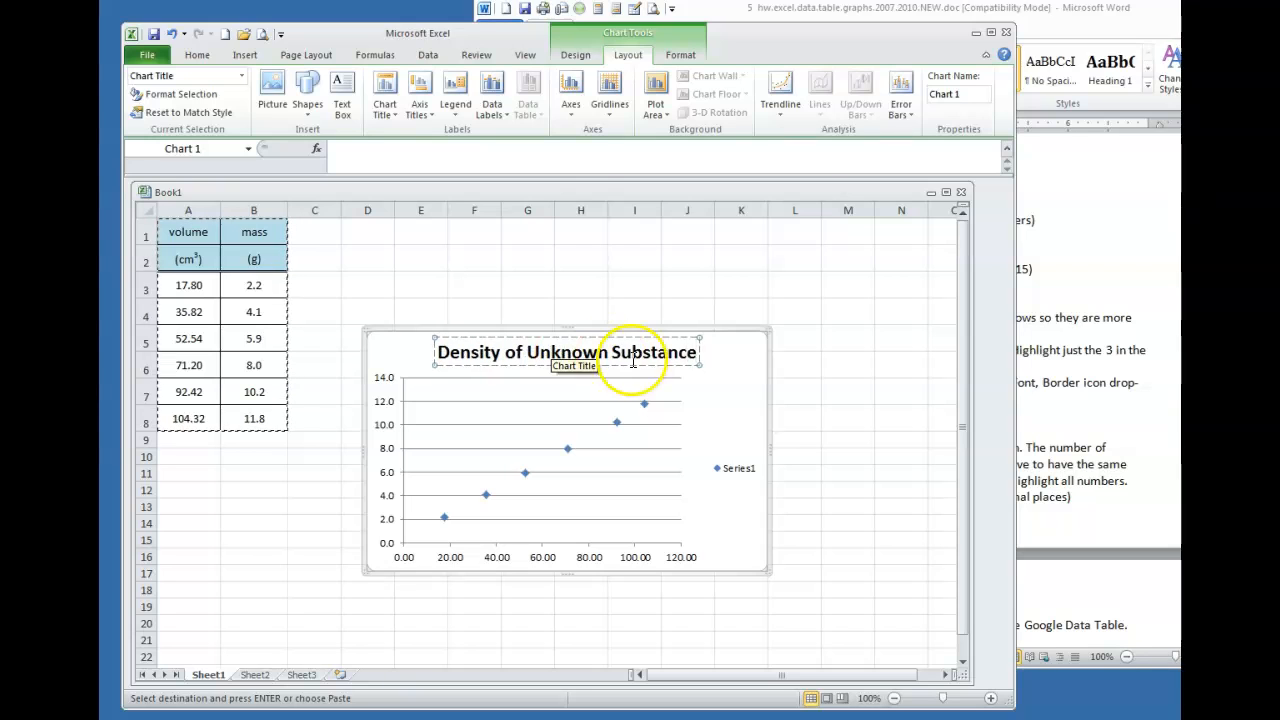
pyautogui.click(724, 400)
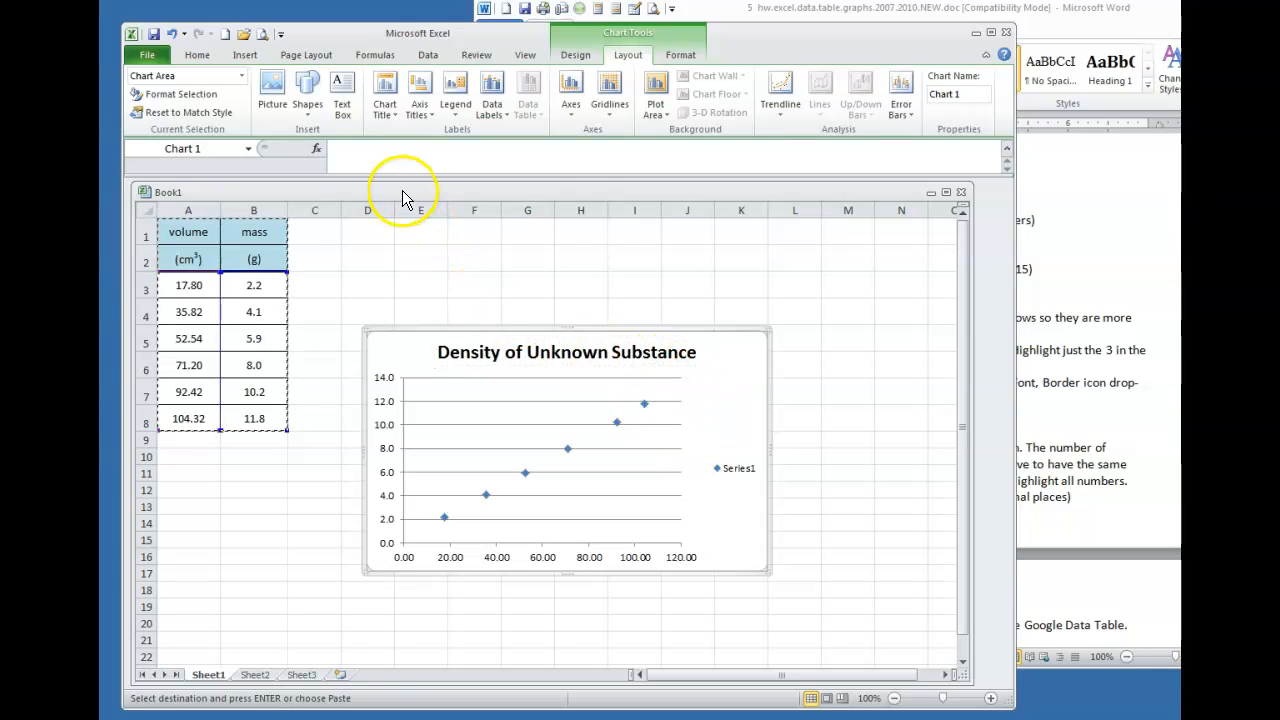
# Add a horizontal axis title below the axis reading 'Volume (cm3)'
pyautogui.click(419, 116)
pyautogui.click(486, 138)
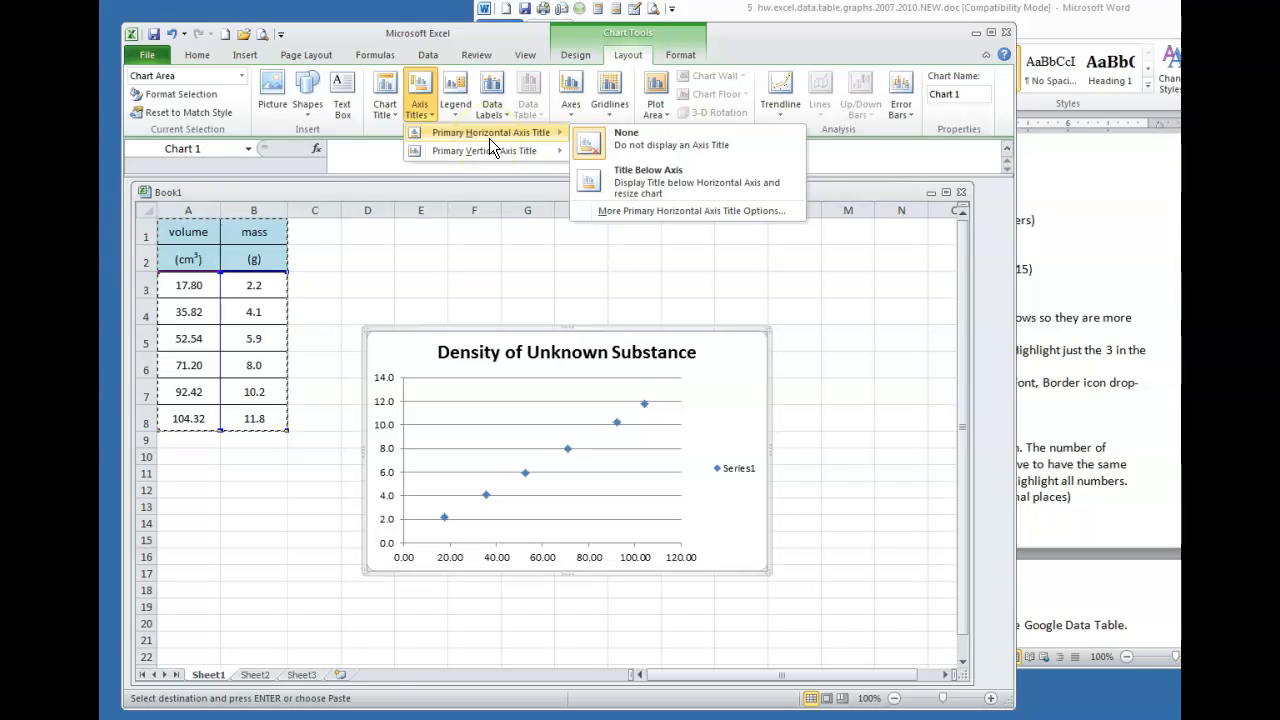
pyautogui.click(641, 180)
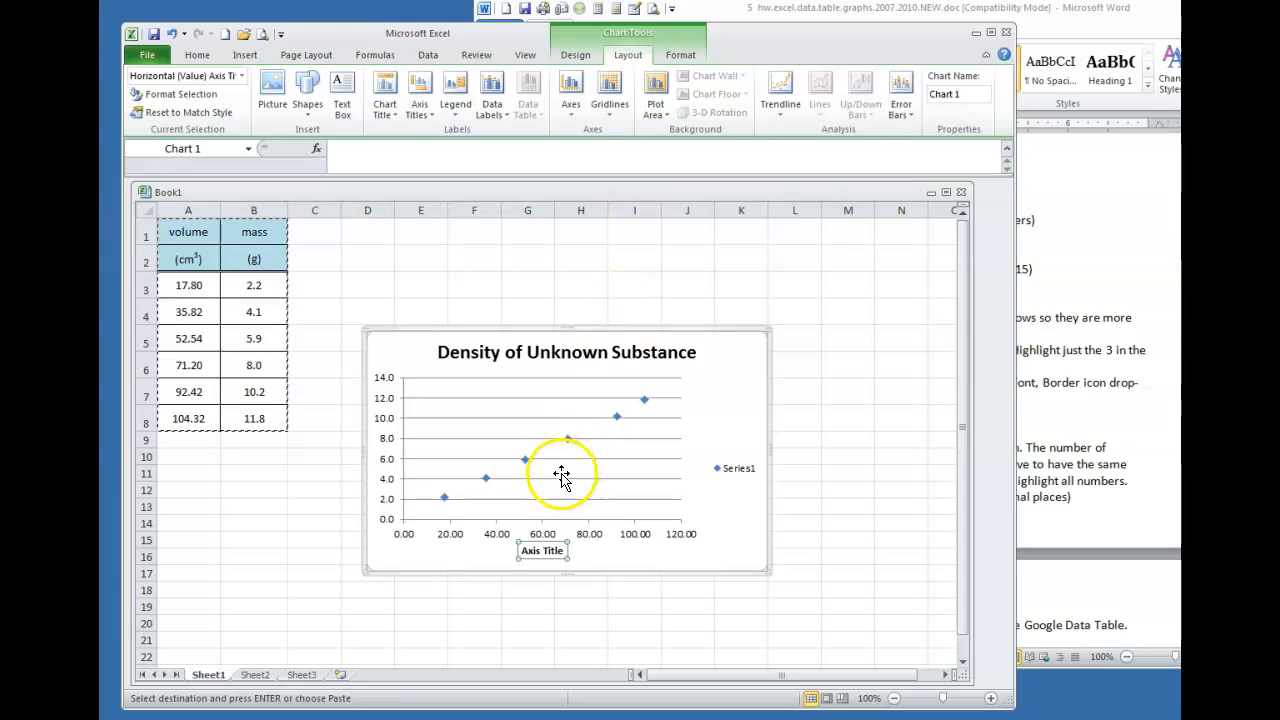
pyautogui.click(560, 550)
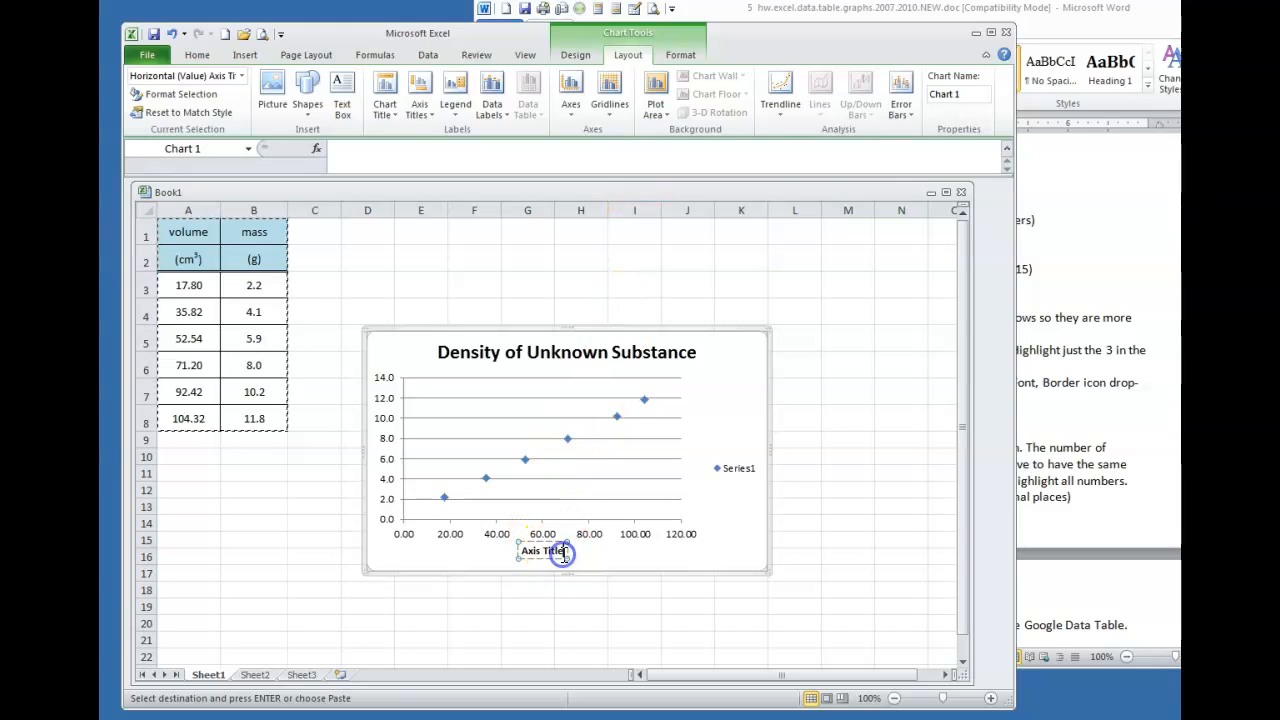
pyautogui.click(1123, 429)
pyautogui.scroll(10, 1085, 417)
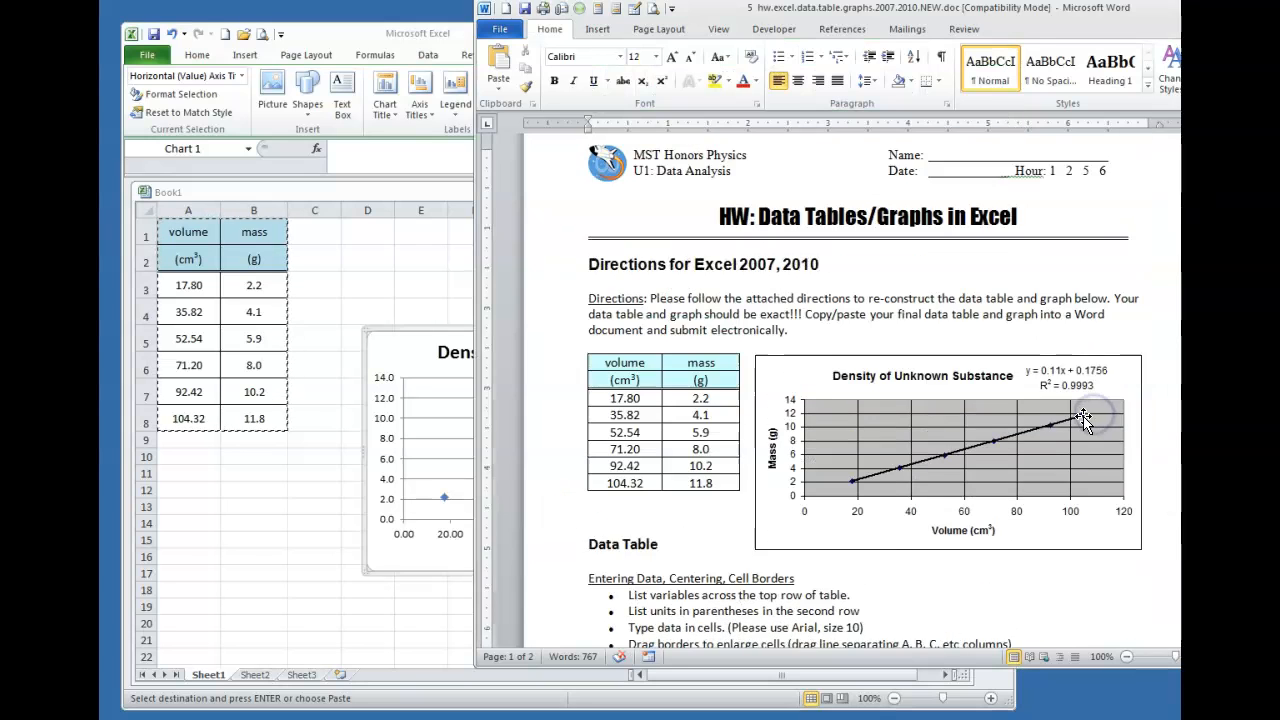
pyautogui.scroll(-4, 1085, 417)
pyautogui.scroll(-5, 1085, 417)
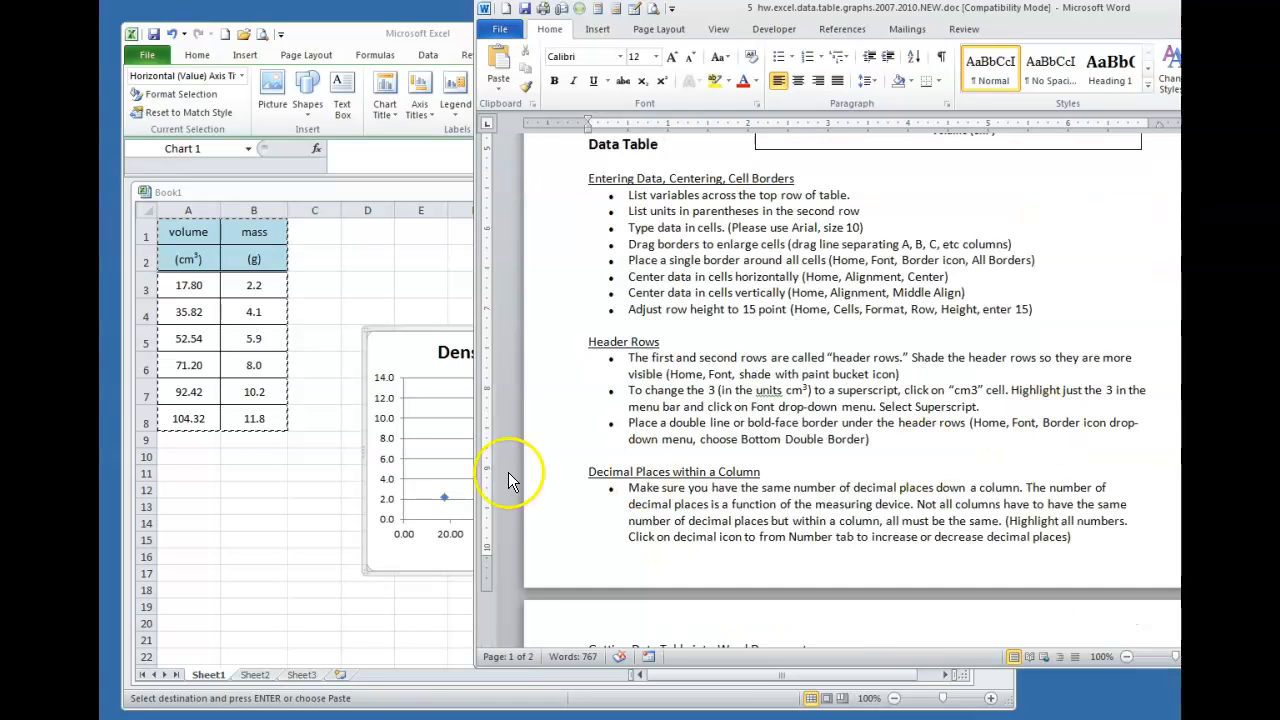
pyautogui.click(434, 553)
pyautogui.click(556, 550)
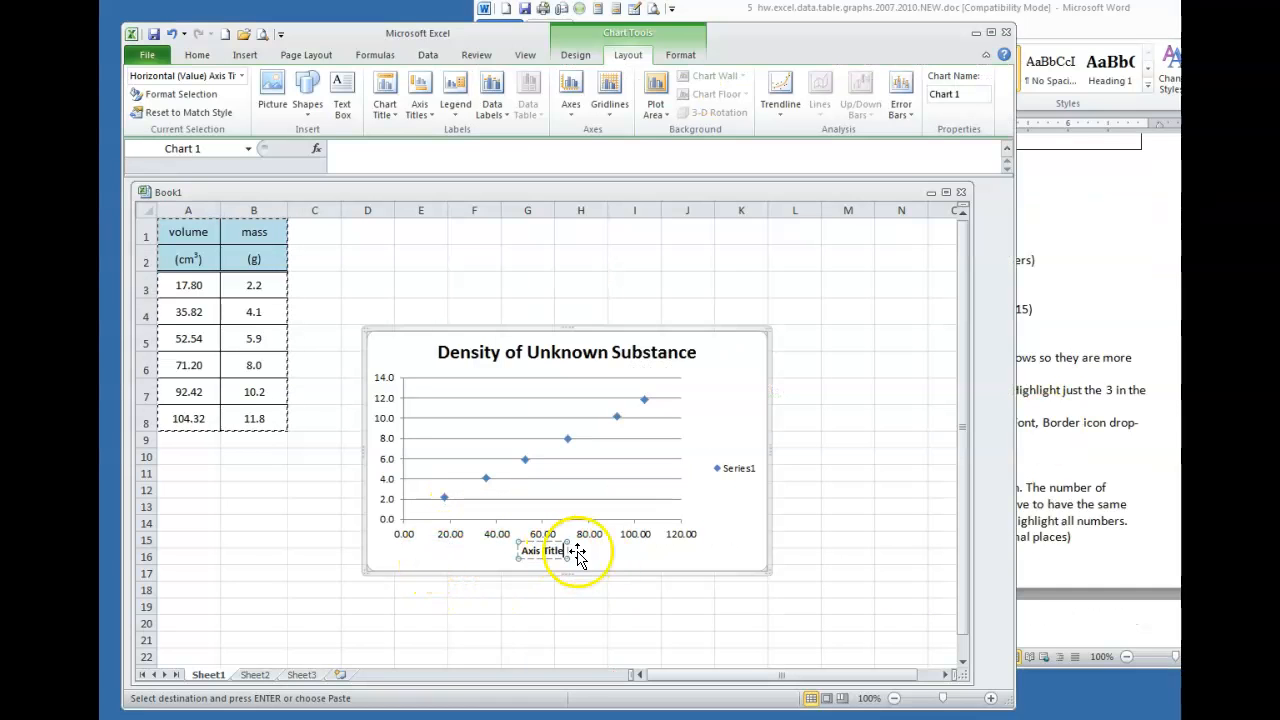
pyautogui.press('BackSpace')
pyautogui.press('BackSpace')
pyautogui.press('BackSpace')
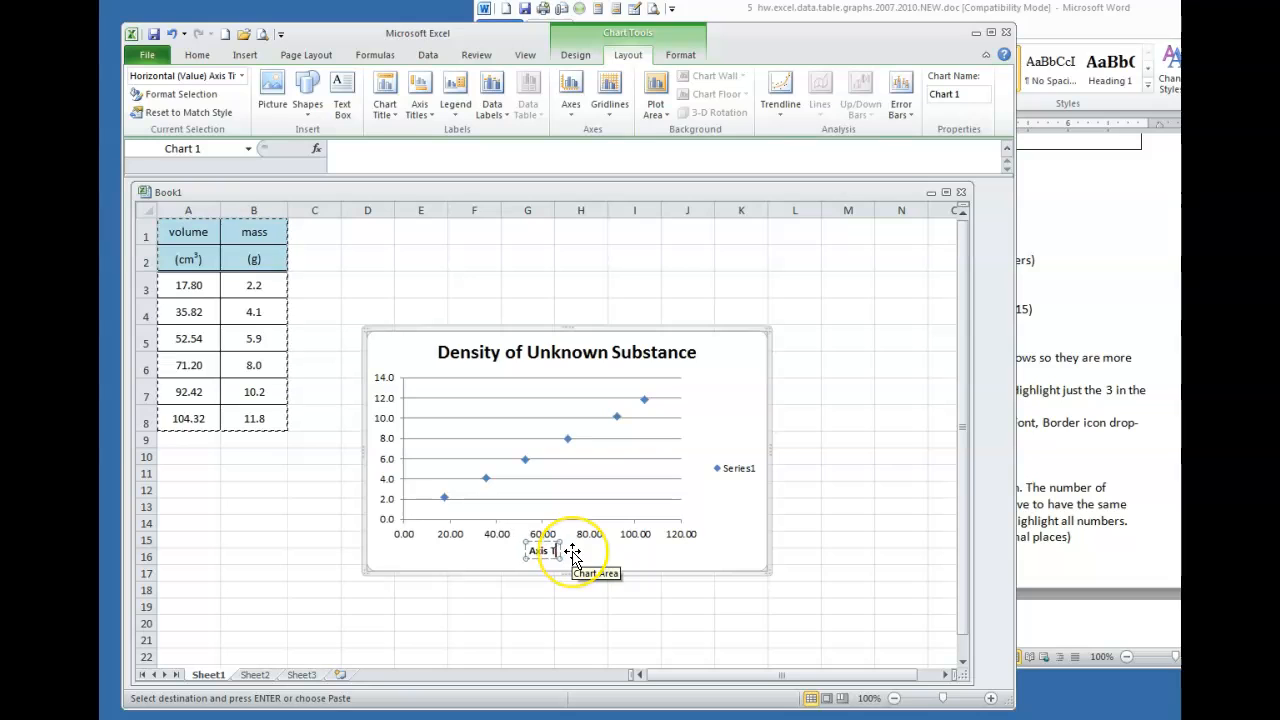
pyautogui.write('Volume (cm')
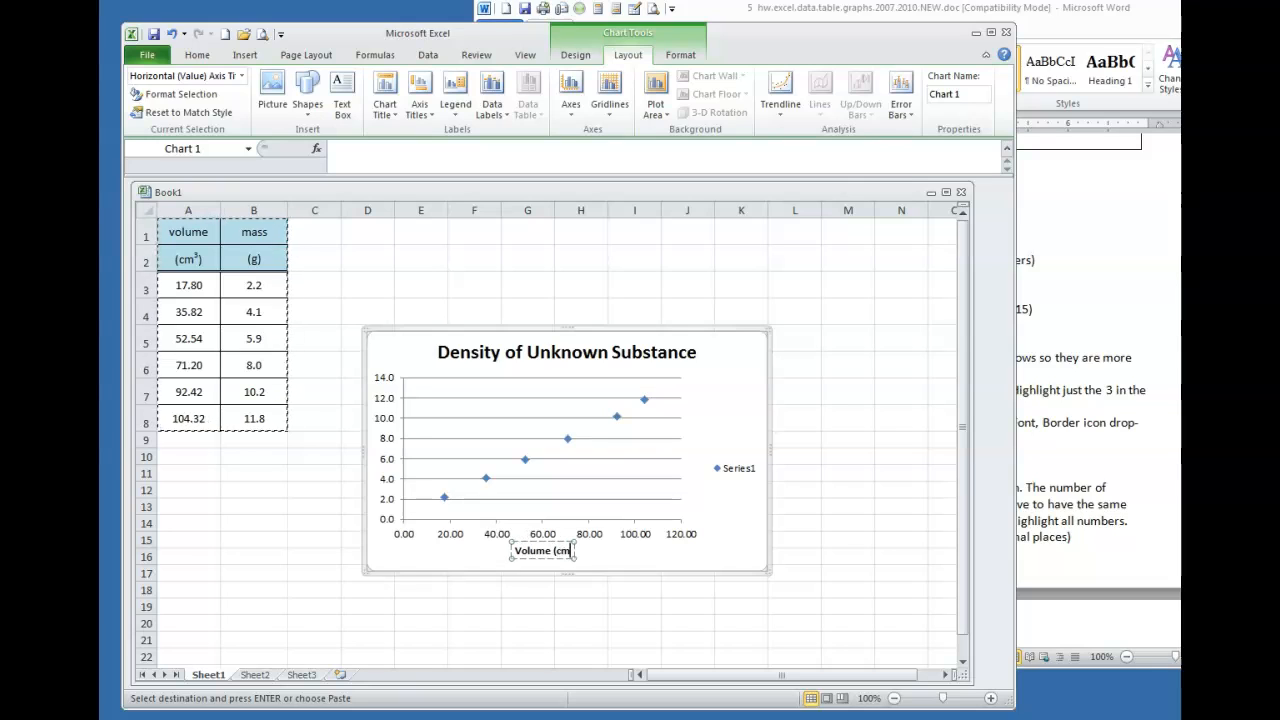
pyautogui.write('3)')
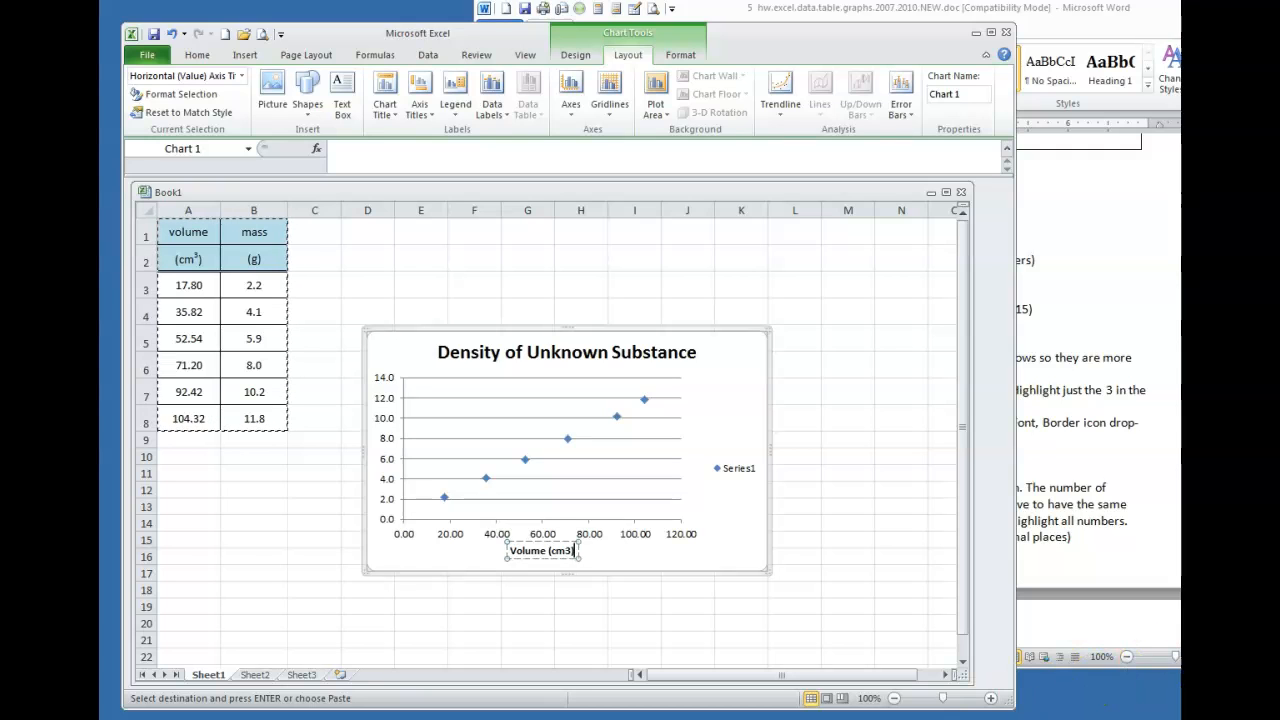
pyautogui.click(808, 471)
# Make the 3 in the Volume axis title superscript via the Font dialog
pyautogui.click(562, 551)
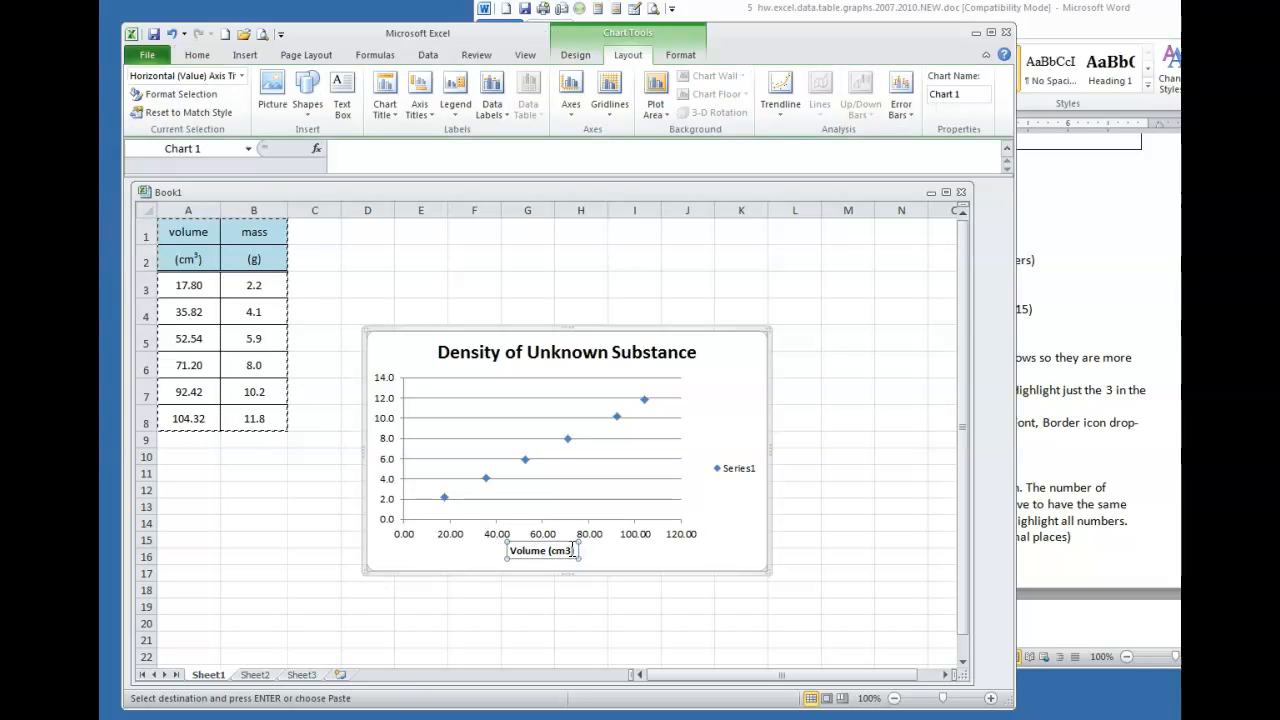
pyautogui.click(567, 551)
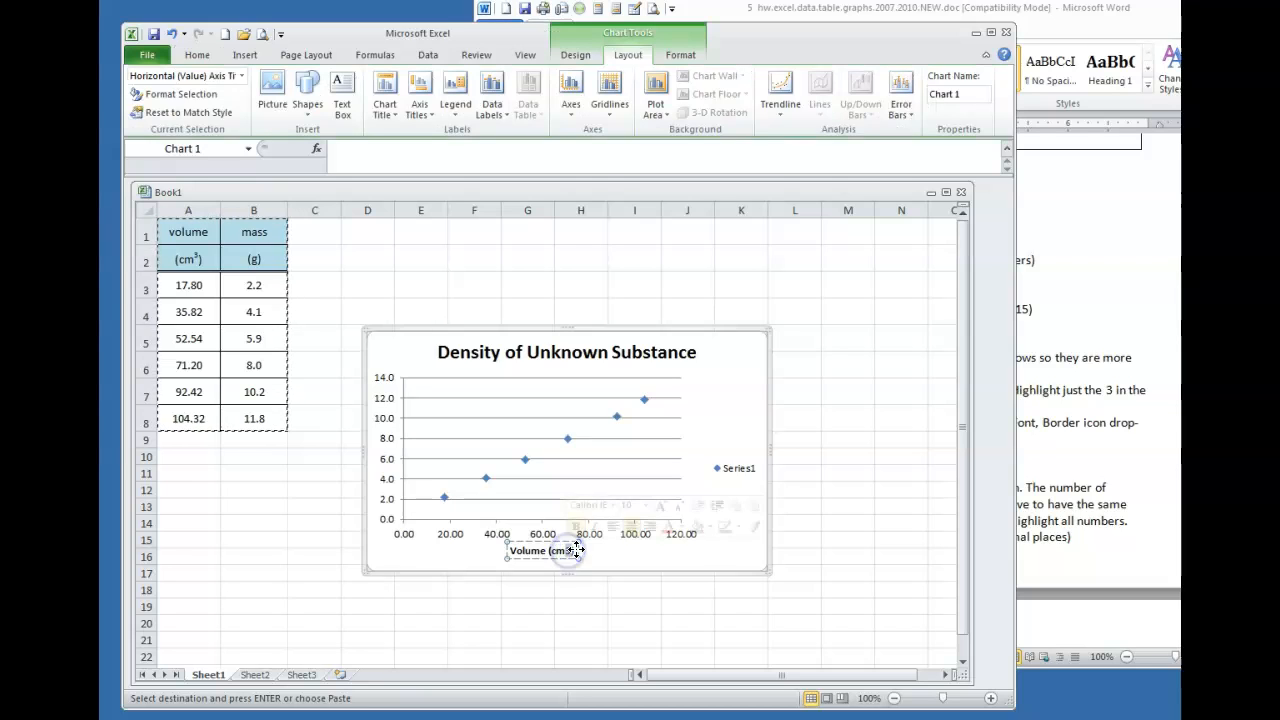
pyautogui.click(197, 57)
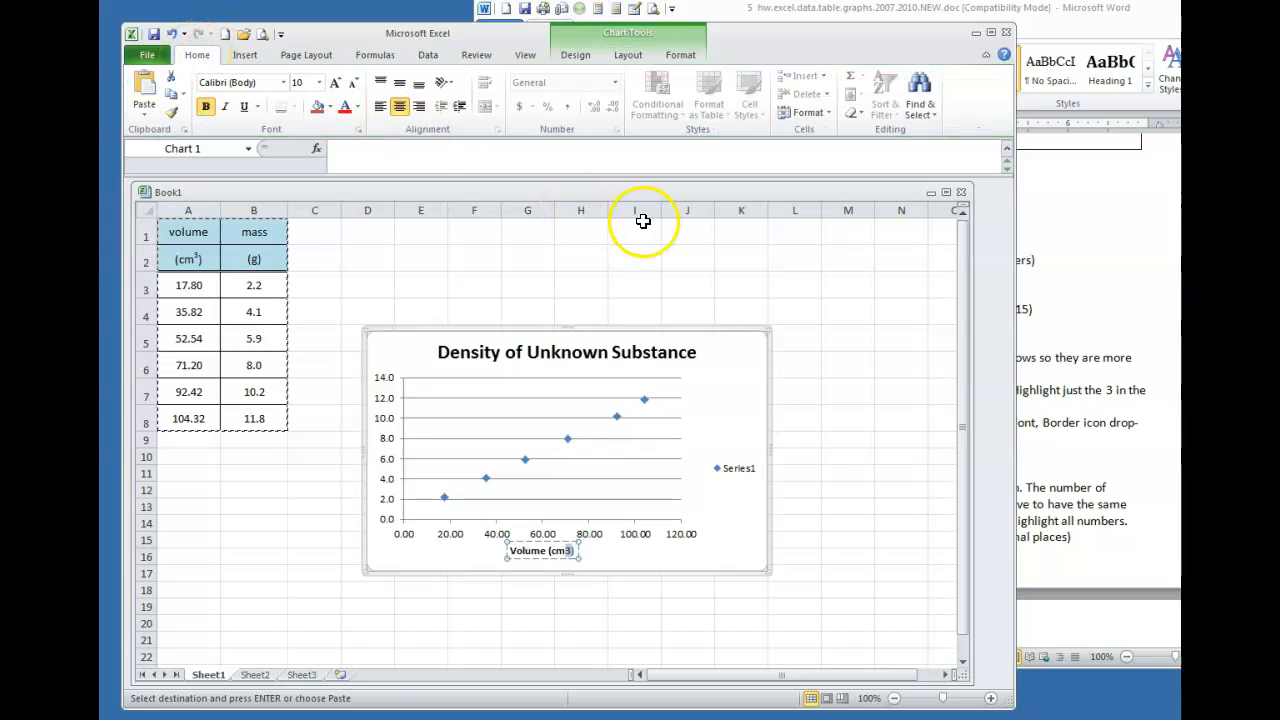
pyautogui.click(358, 130)
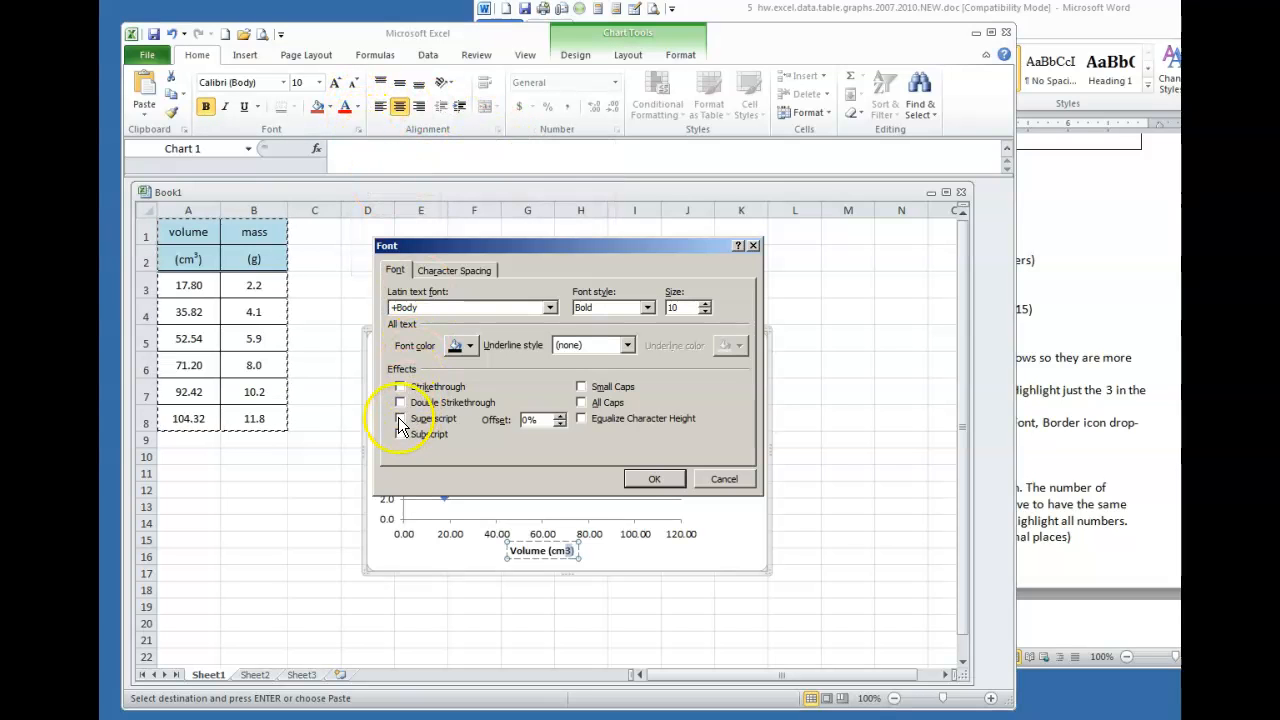
pyautogui.click(650, 480)
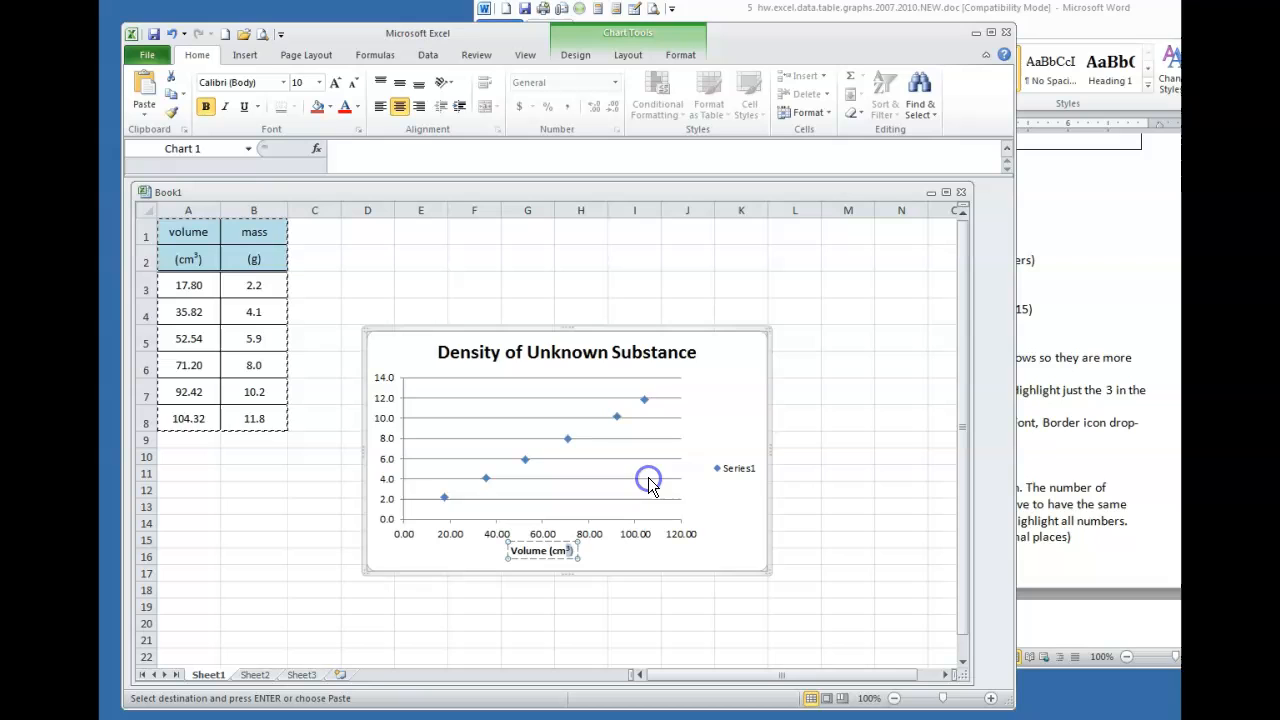
pyautogui.click(795, 472)
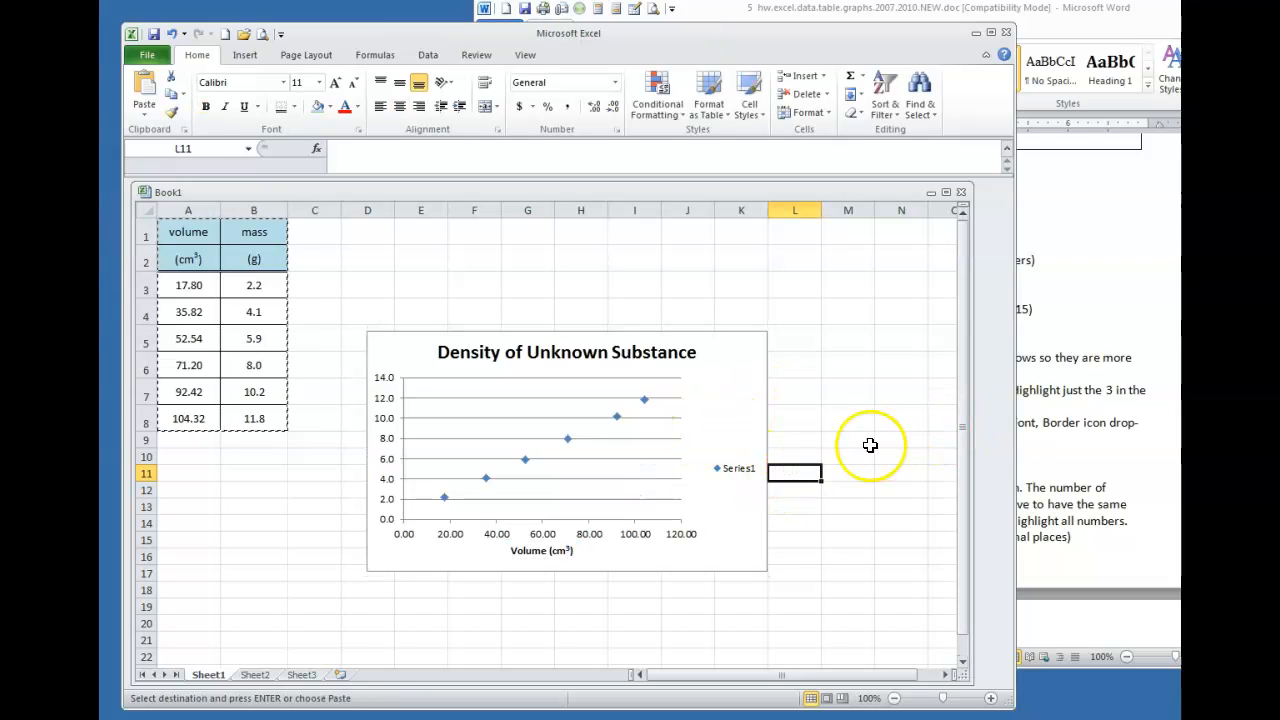
pyautogui.click(740, 392)
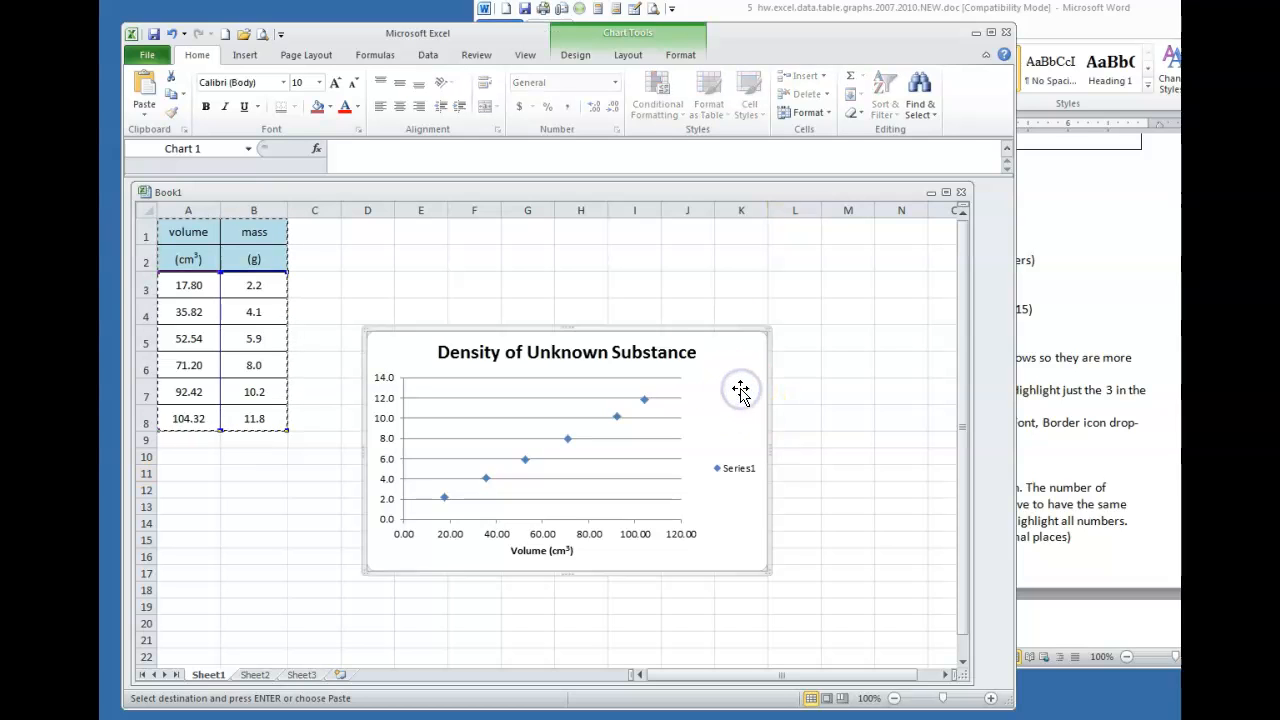
# Add a rotated vertical axis title reading 'Mass (g)' to the chart
pyautogui.click(629, 55)
pyautogui.click(419, 105)
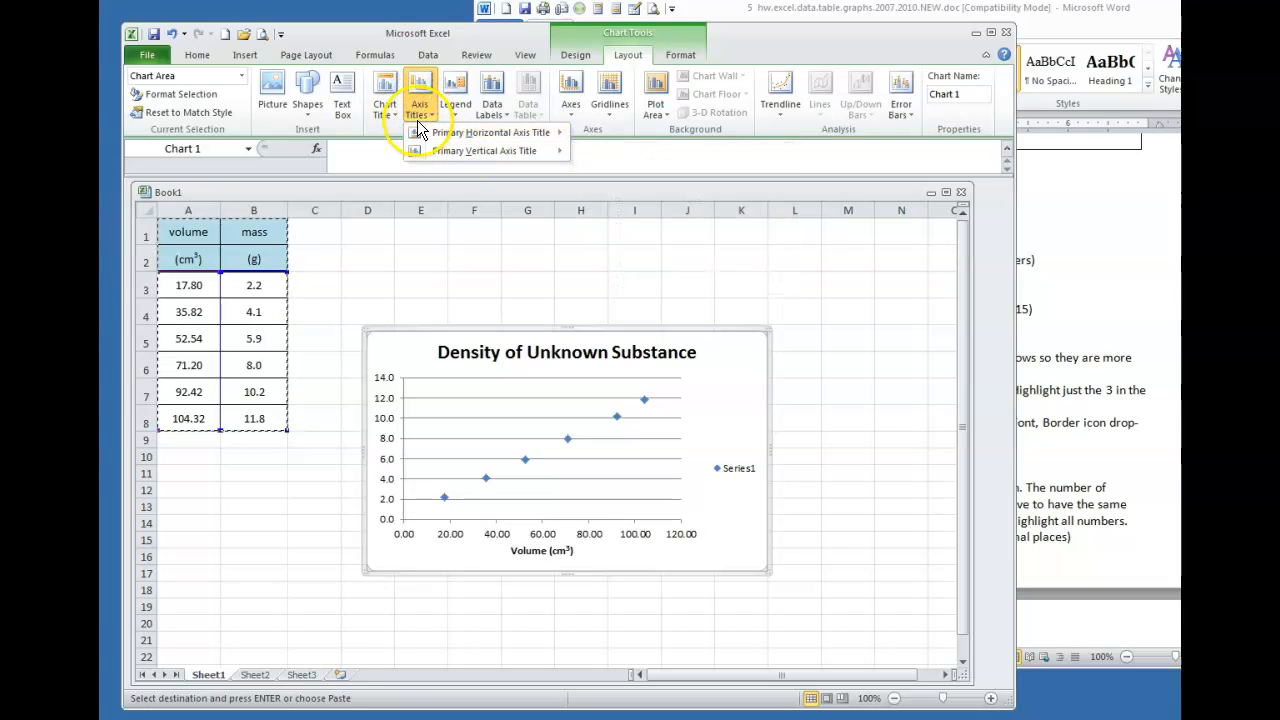
pyautogui.moveTo(478, 162)
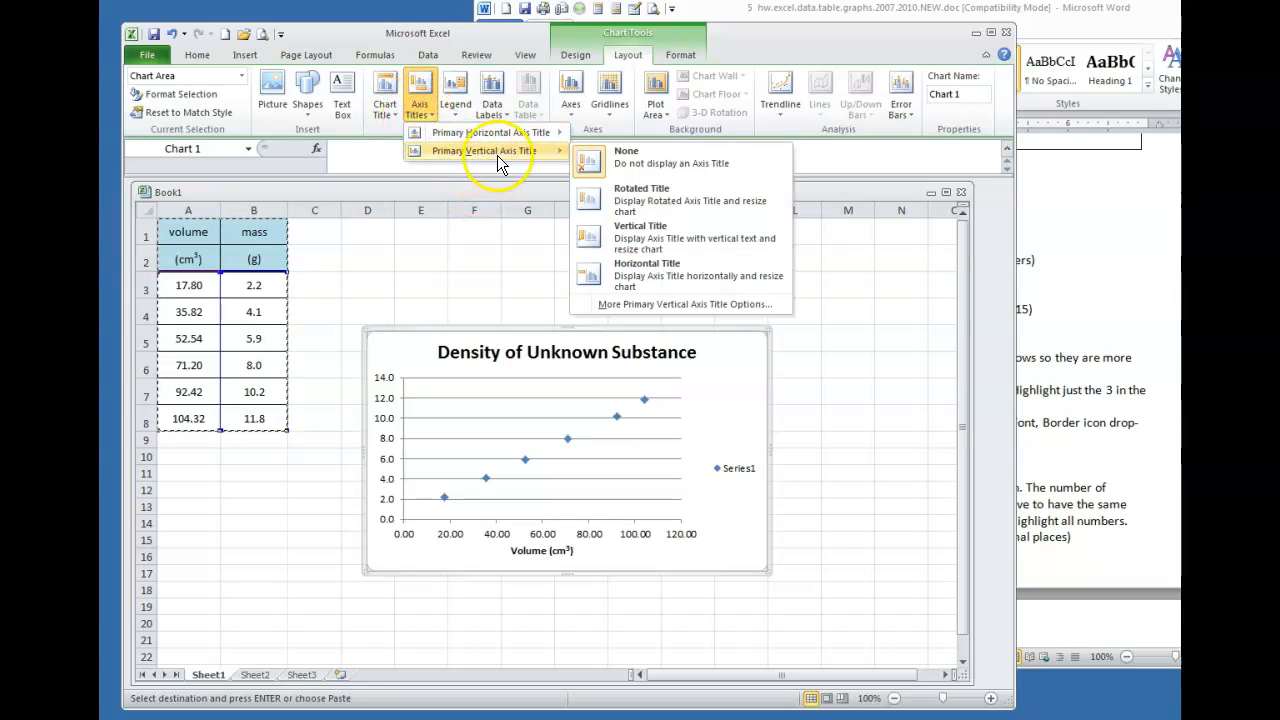
pyautogui.click(628, 205)
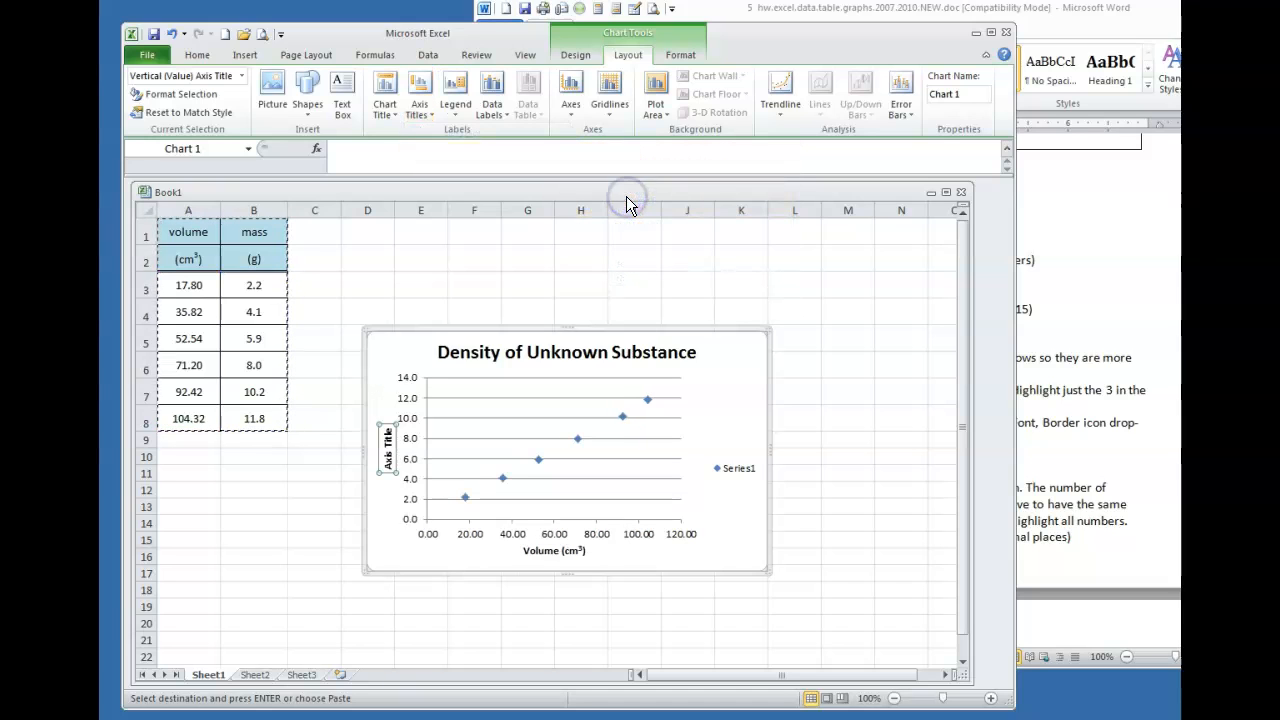
pyautogui.click(389, 433)
pyautogui.press('BackSpace')
pyautogui.press('BackSpace')
pyautogui.write('Mass (g)')
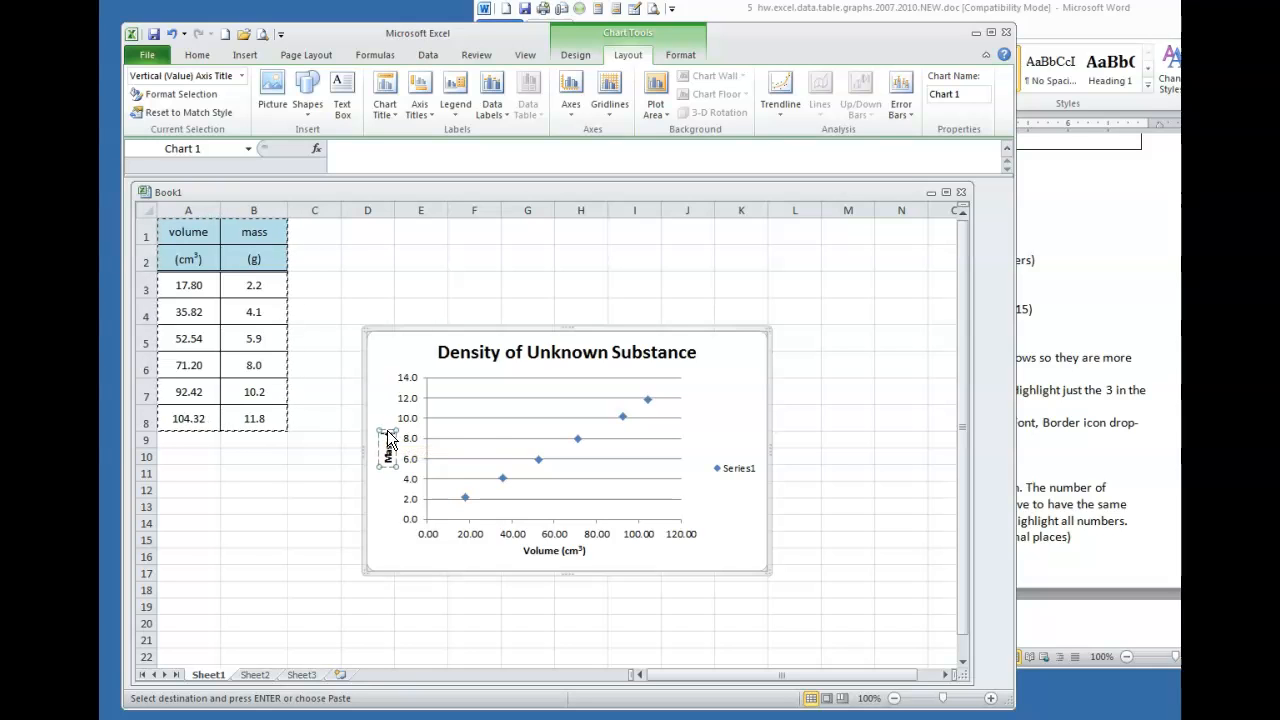
pyautogui.click(737, 423)
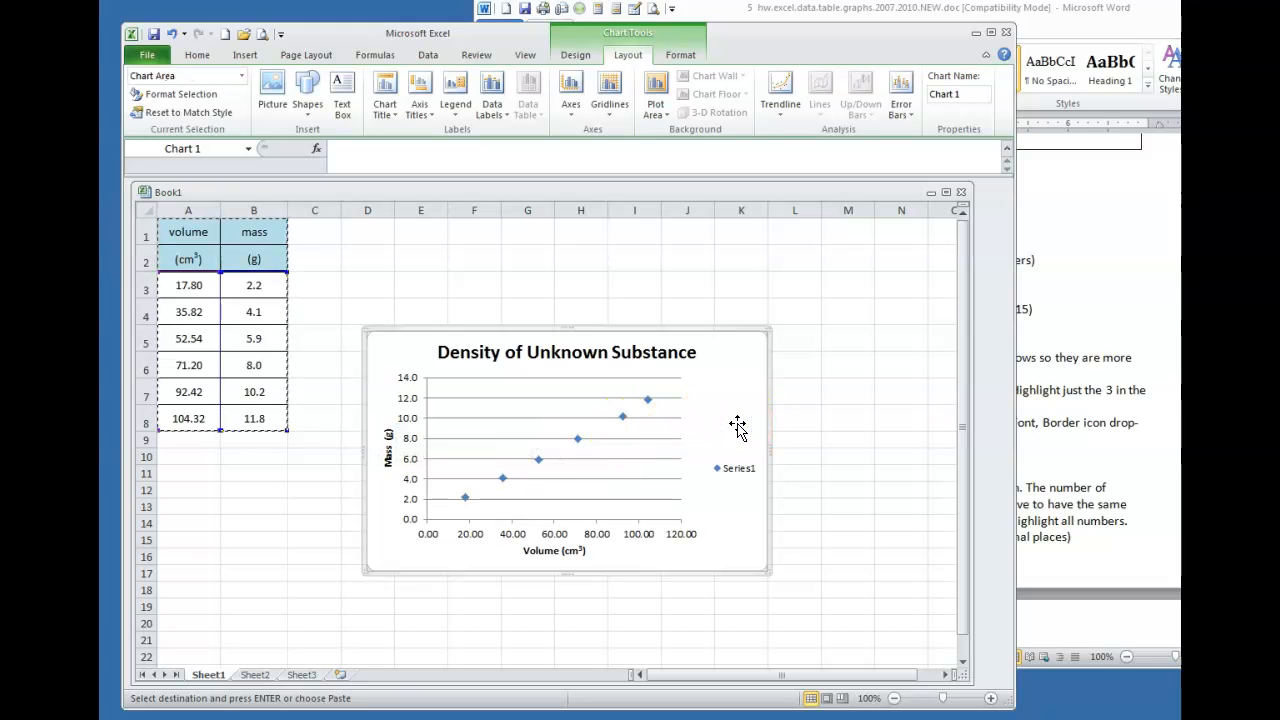
pyautogui.click(1178, 237)
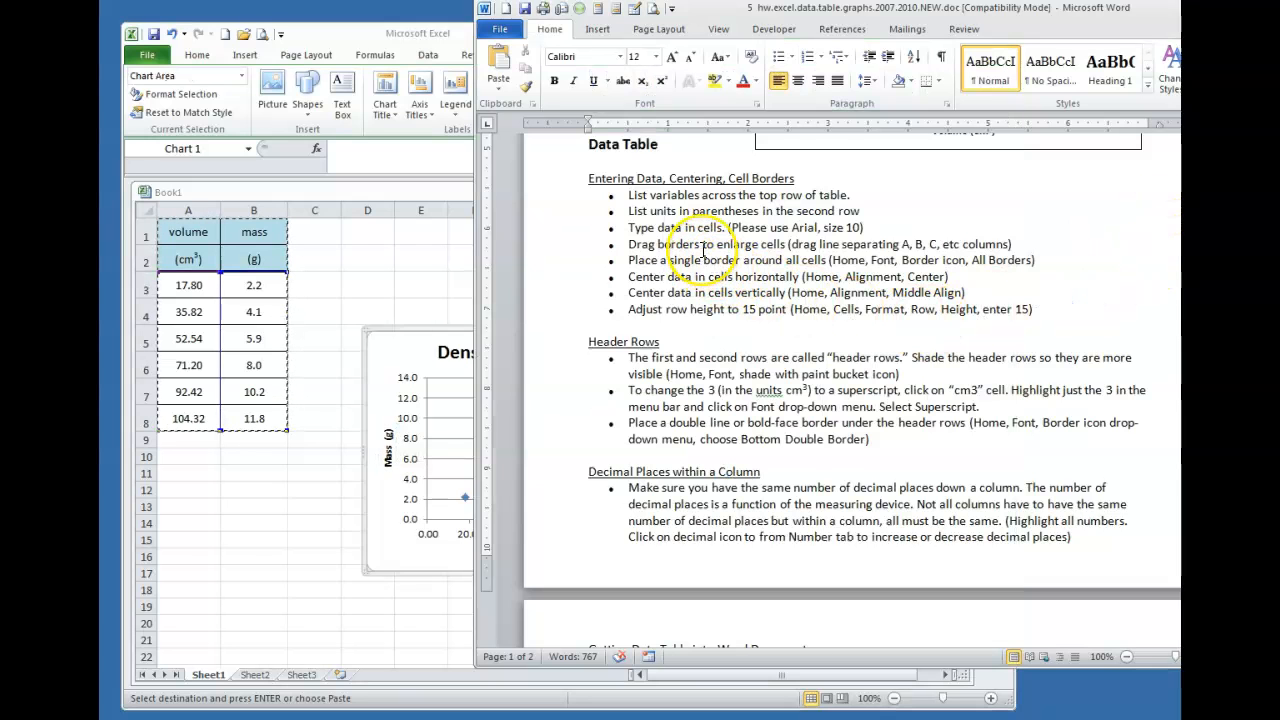
pyautogui.scroll(-7, 703, 250)
pyautogui.scroll(-5, 703, 250)
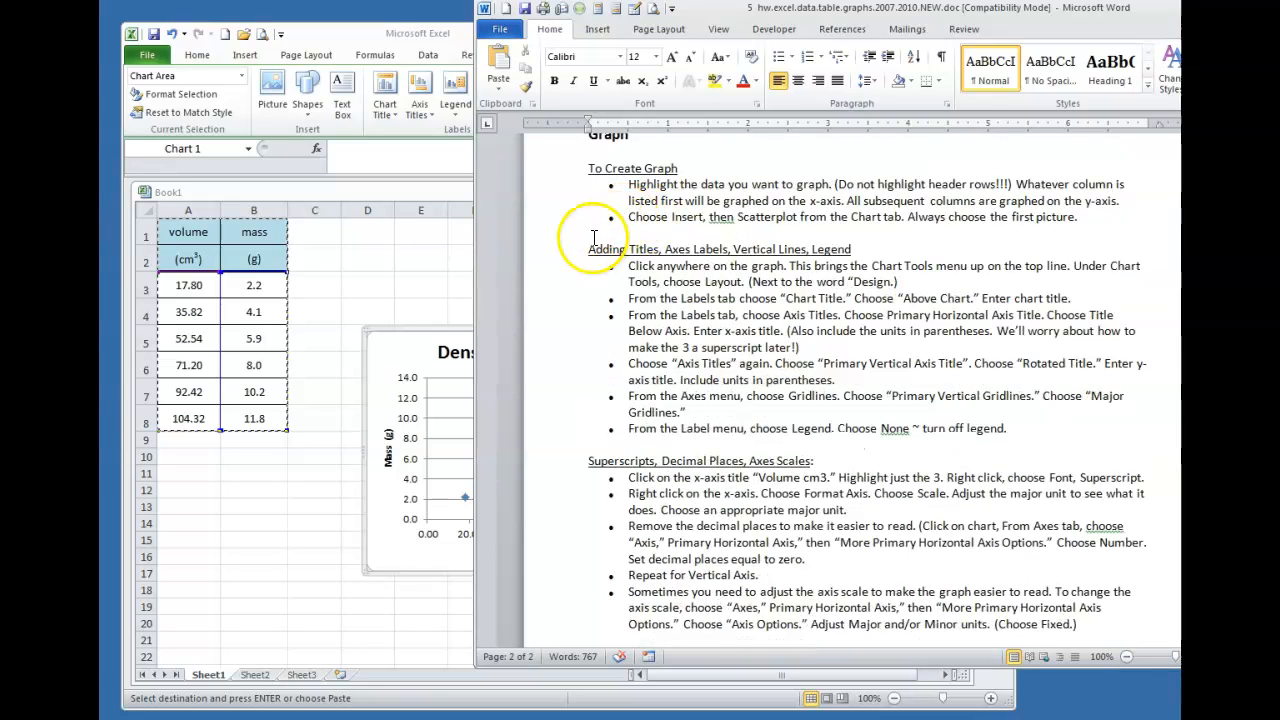
pyautogui.click(401, 340)
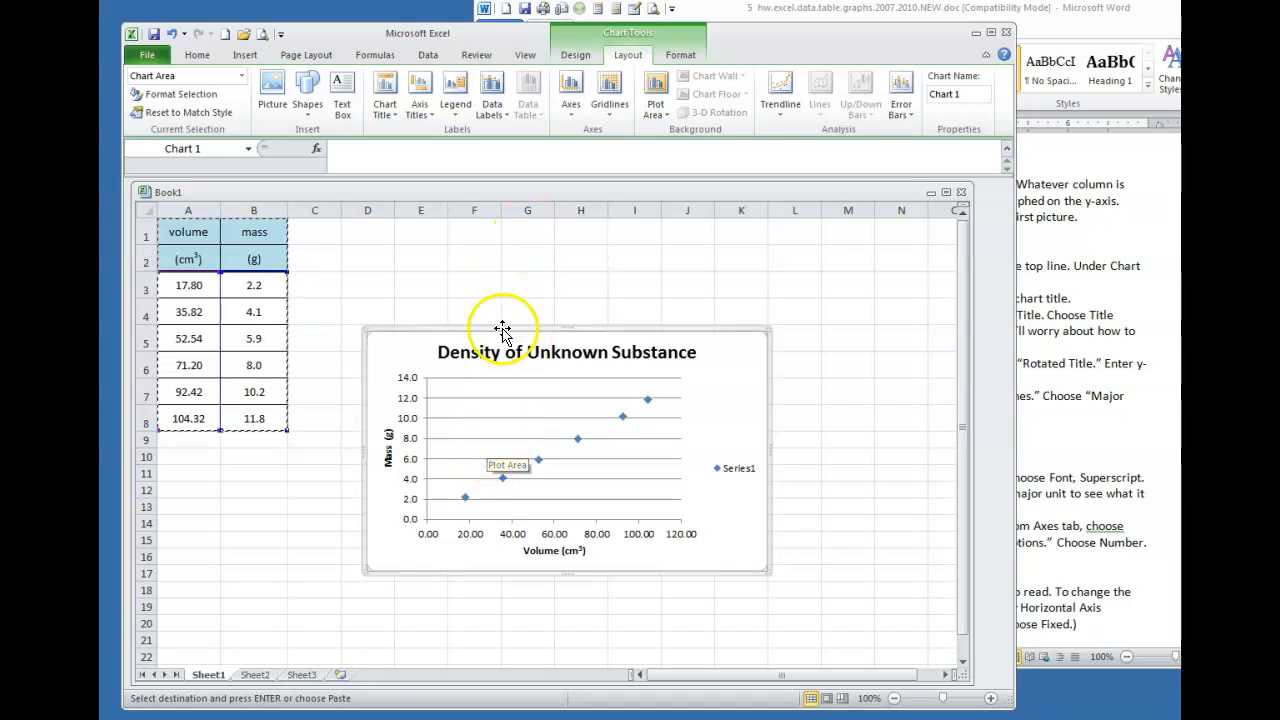
# Add primary major vertical gridlines, briefly trying minor ones before settling on major
pyautogui.click(608, 108)
pyautogui.click(630, 151)
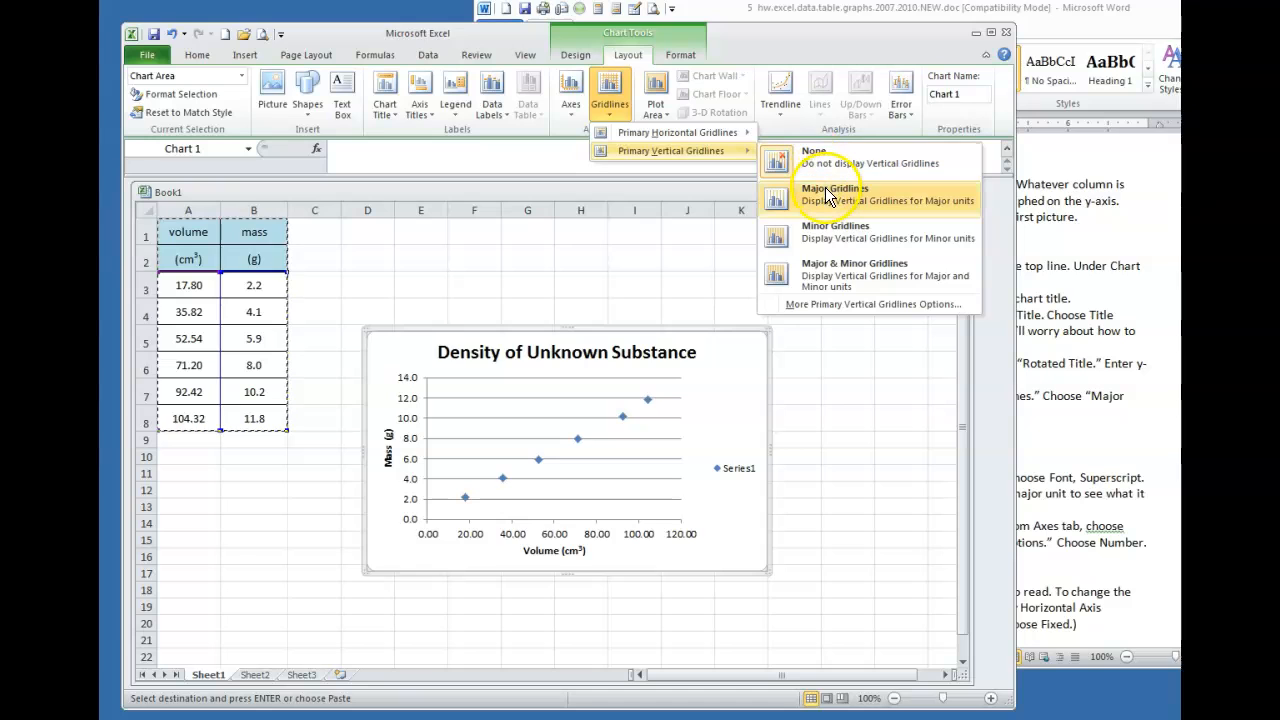
pyautogui.click(827, 194)
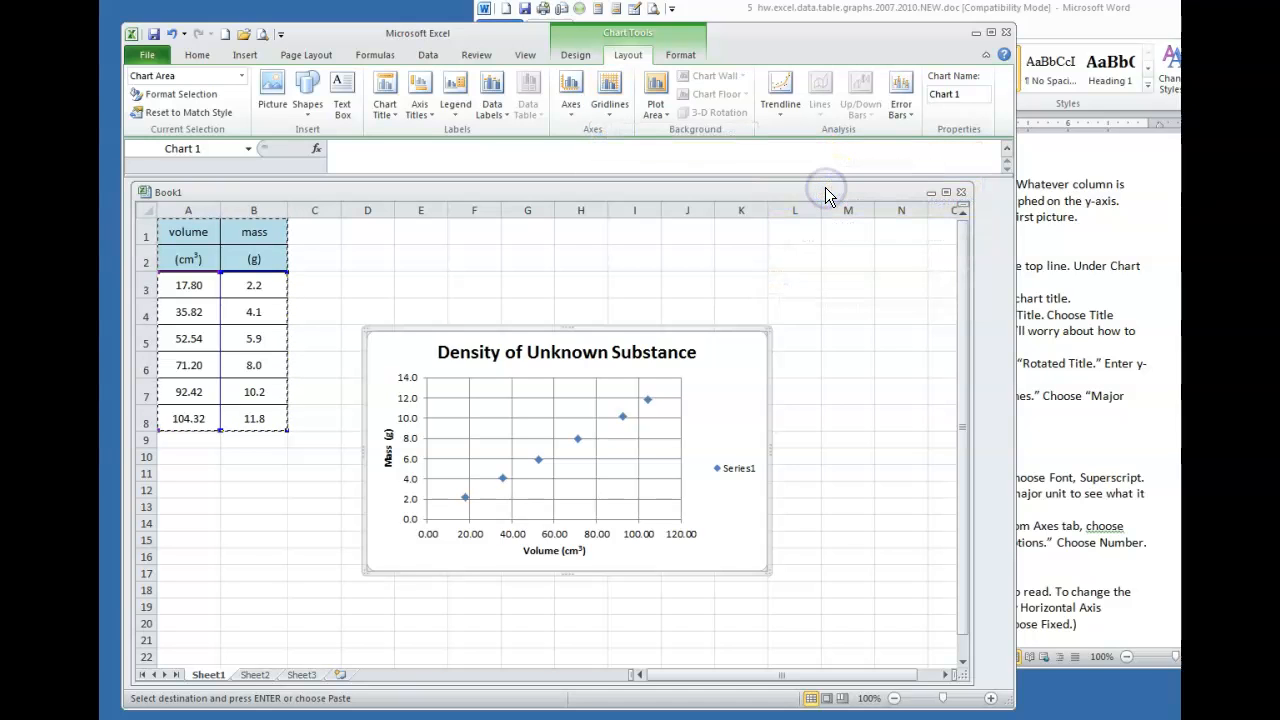
pyautogui.click(609, 104)
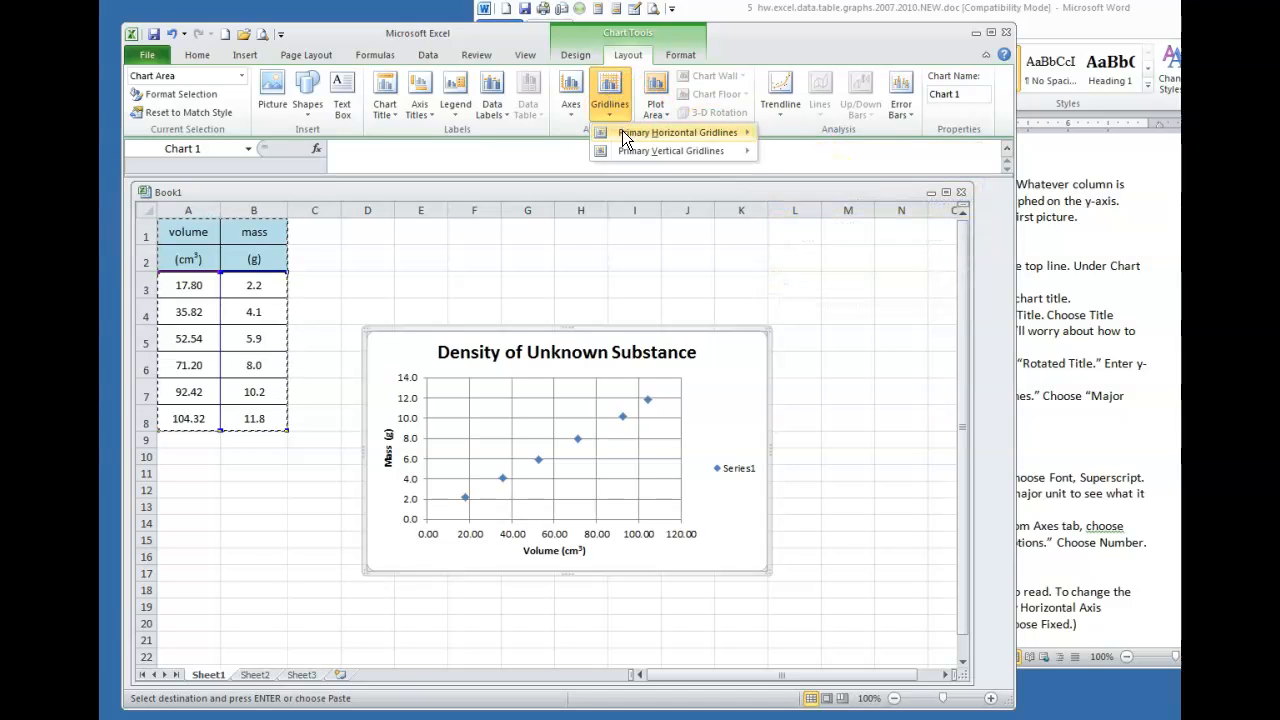
pyautogui.moveTo(627, 152)
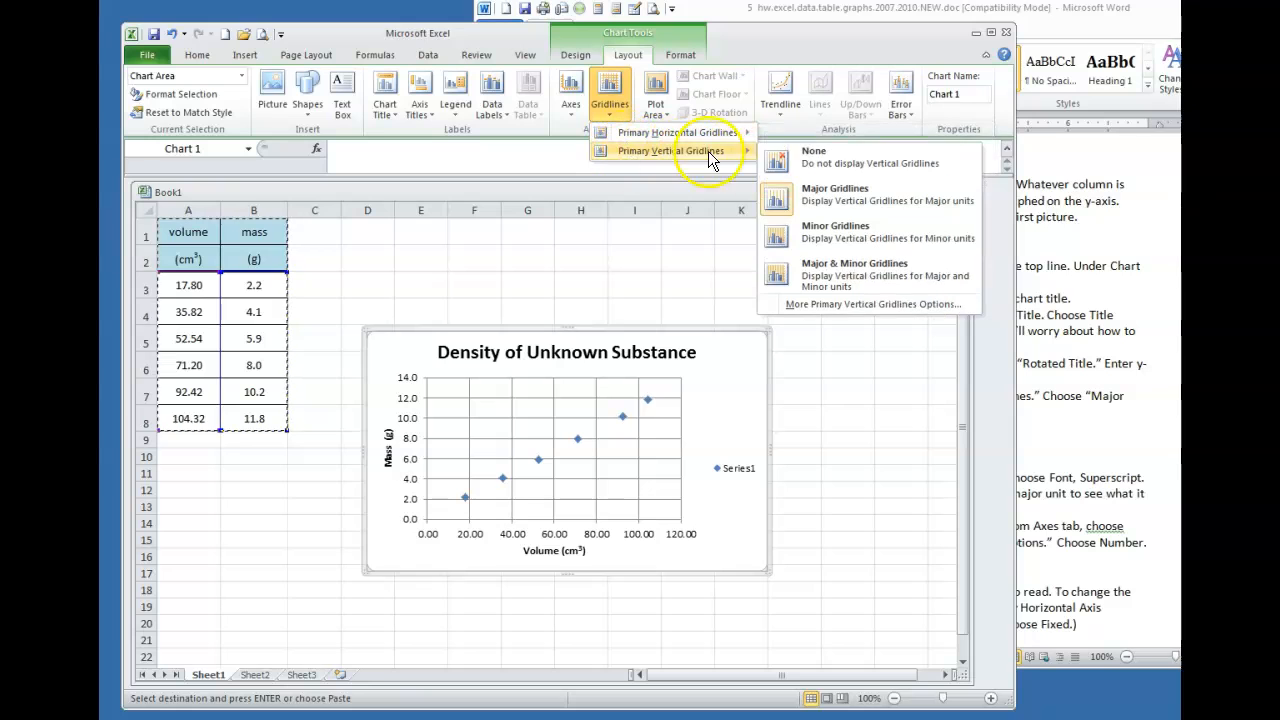
pyautogui.click(815, 222)
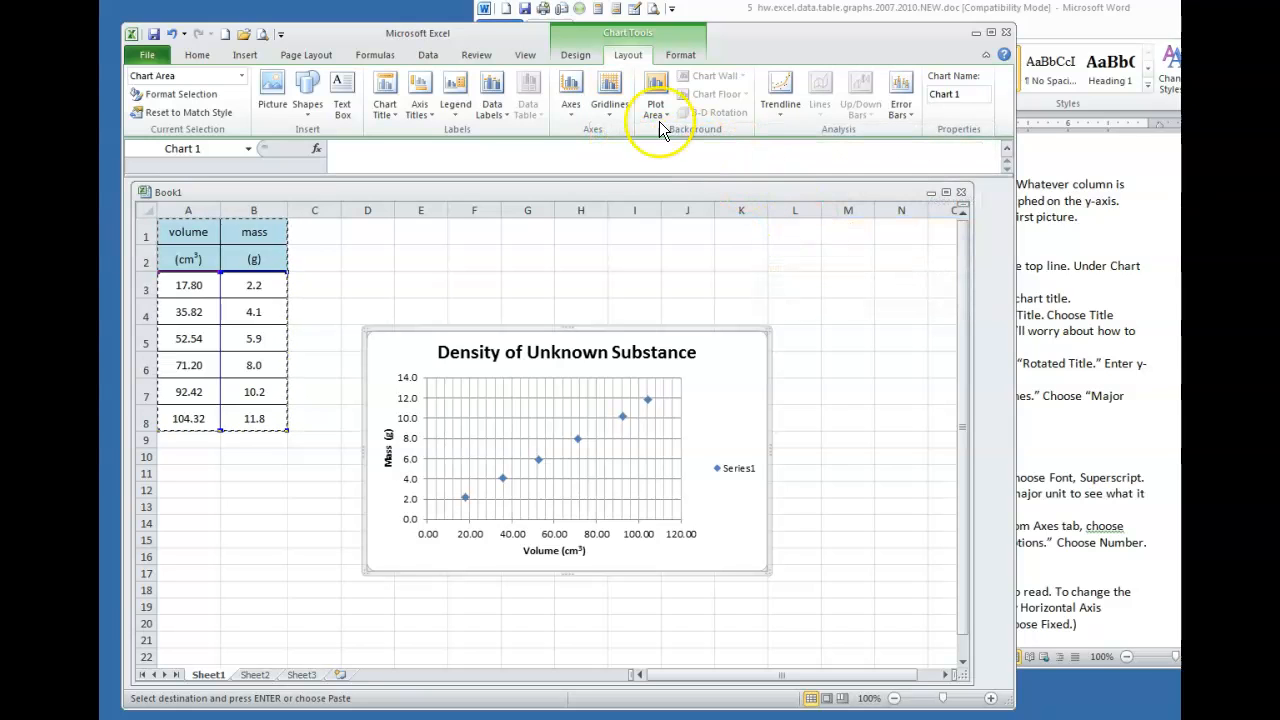
pyautogui.click(609, 104)
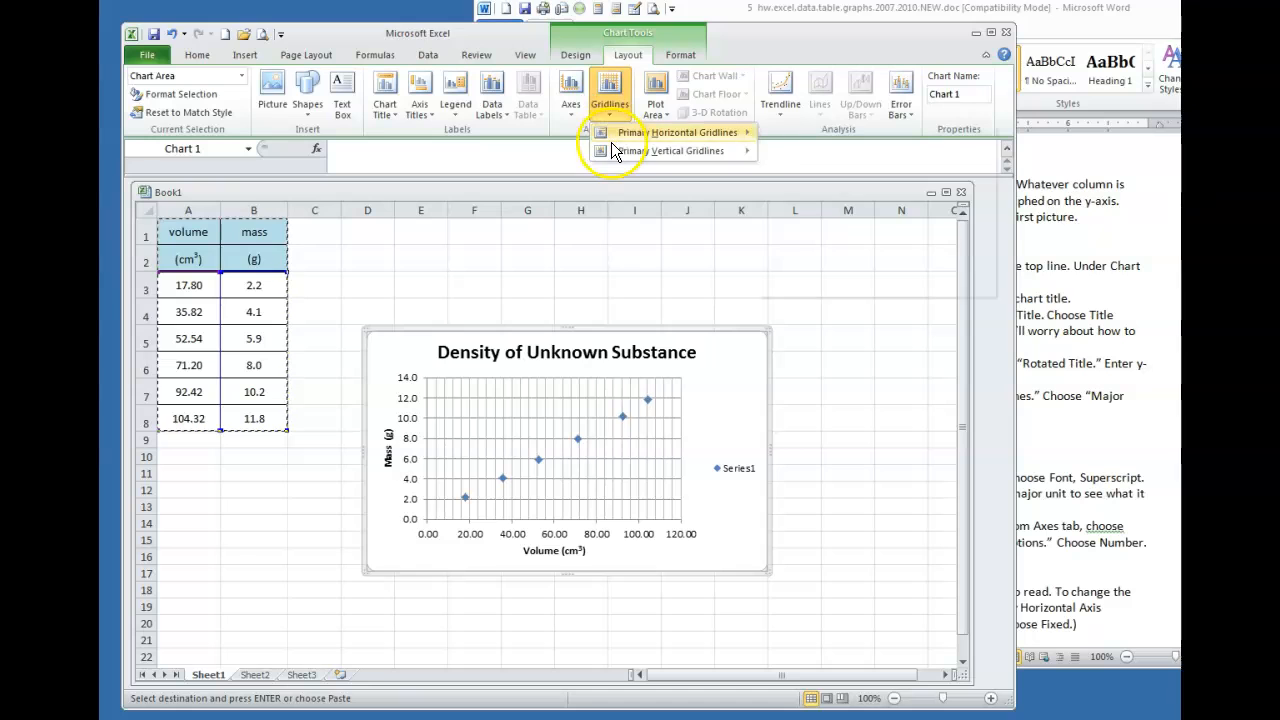
pyautogui.moveTo(612, 148)
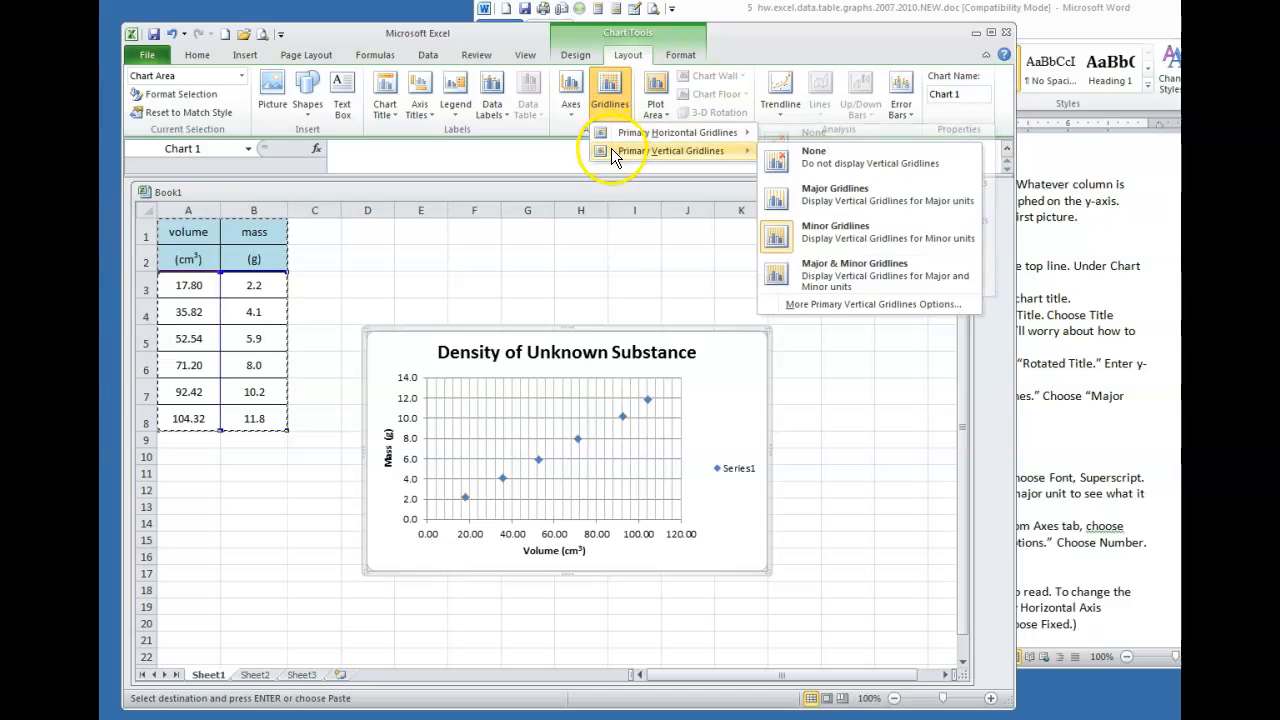
pyautogui.click(808, 196)
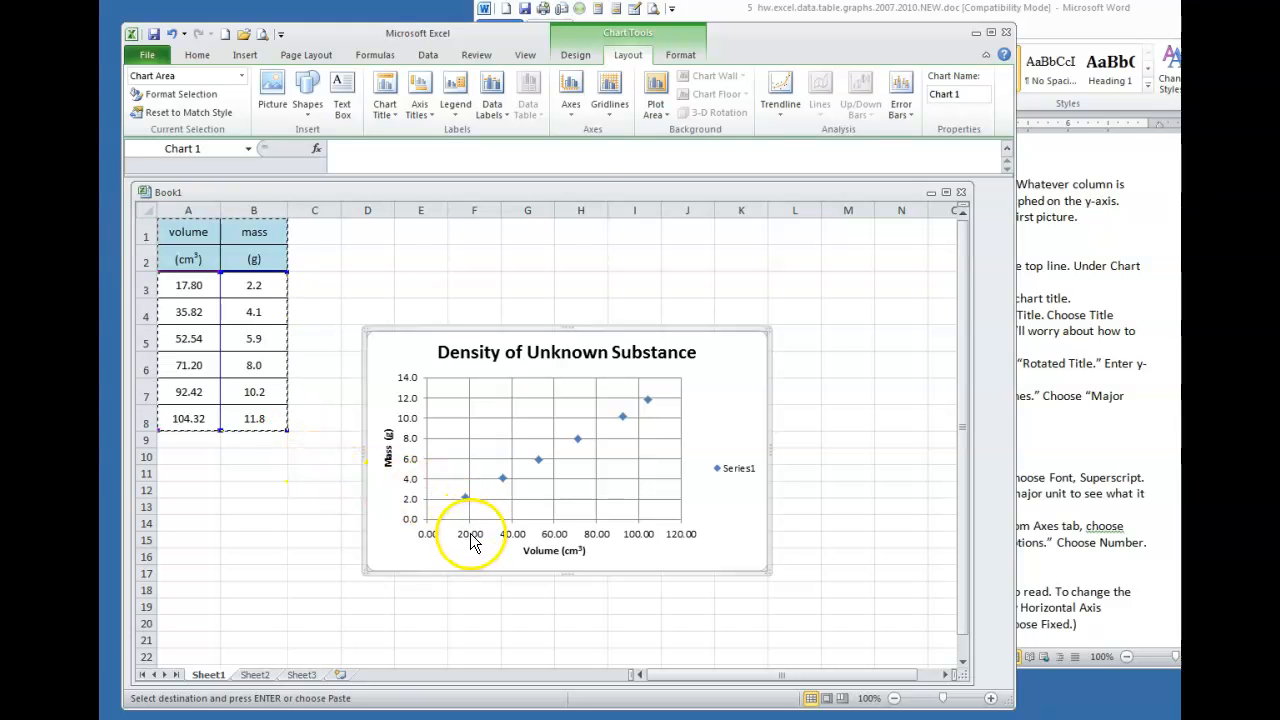
# Read the Word section on superscripts, decimal places and axis scales, then return to Excel
pyautogui.click(1050, 348)
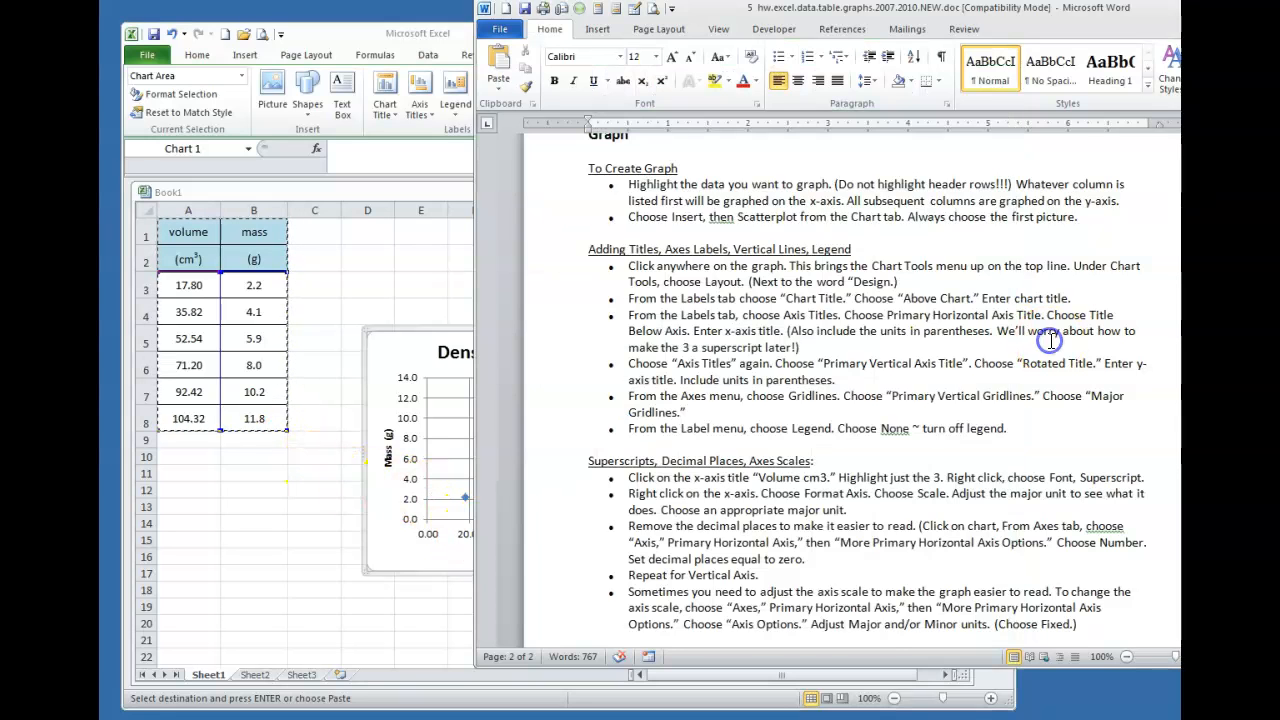
pyautogui.scroll(-4, 1050, 345)
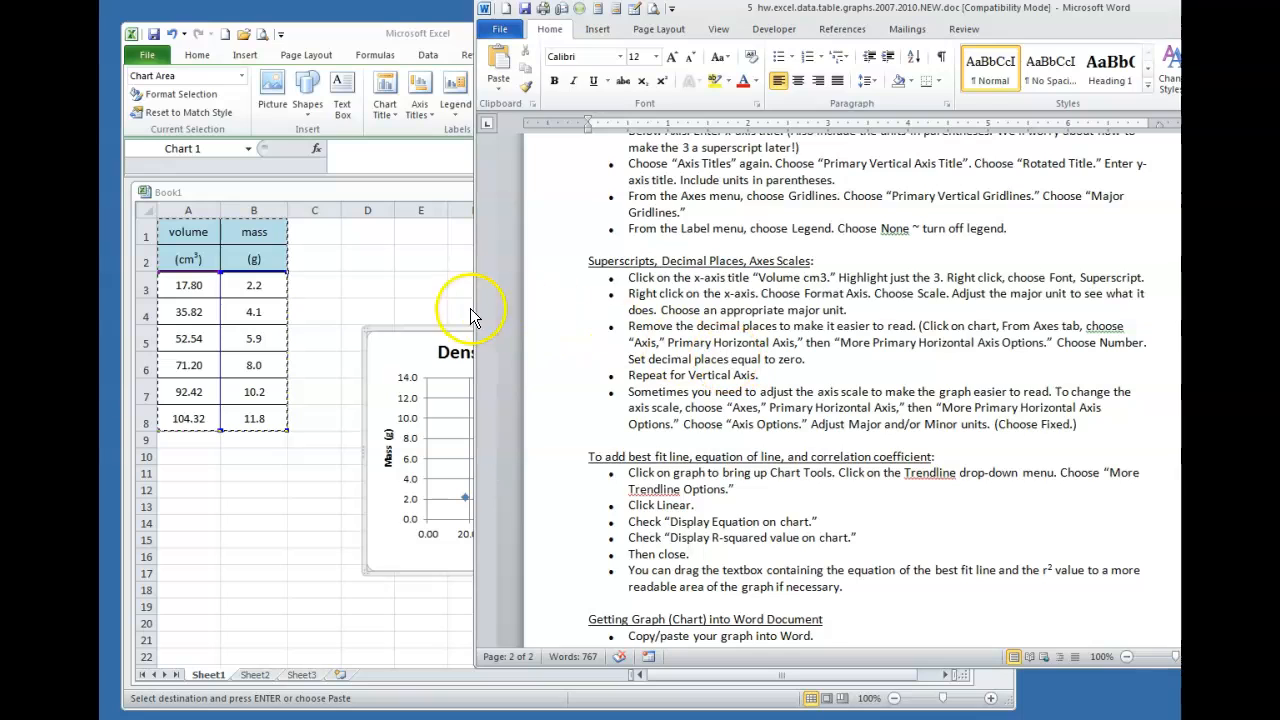
pyautogui.click(410, 335)
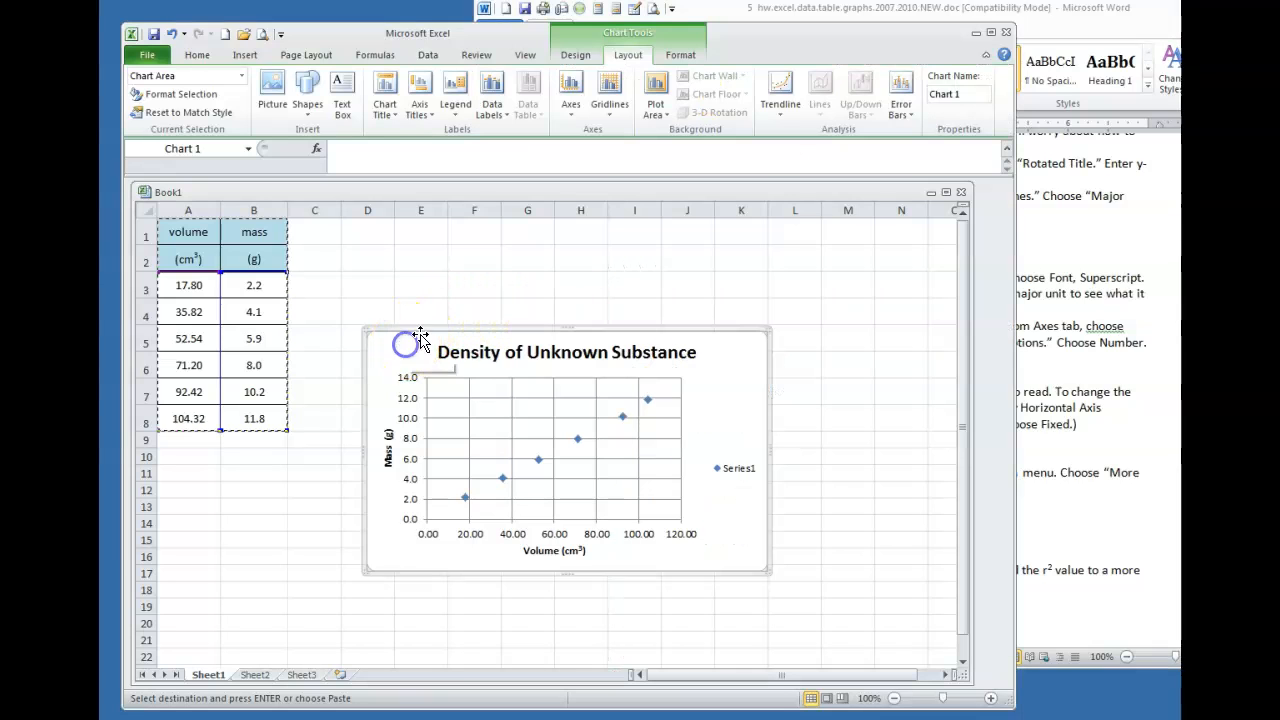
# Set the horizontal axis number format to 0 decimal places
pyautogui.click(574, 118)
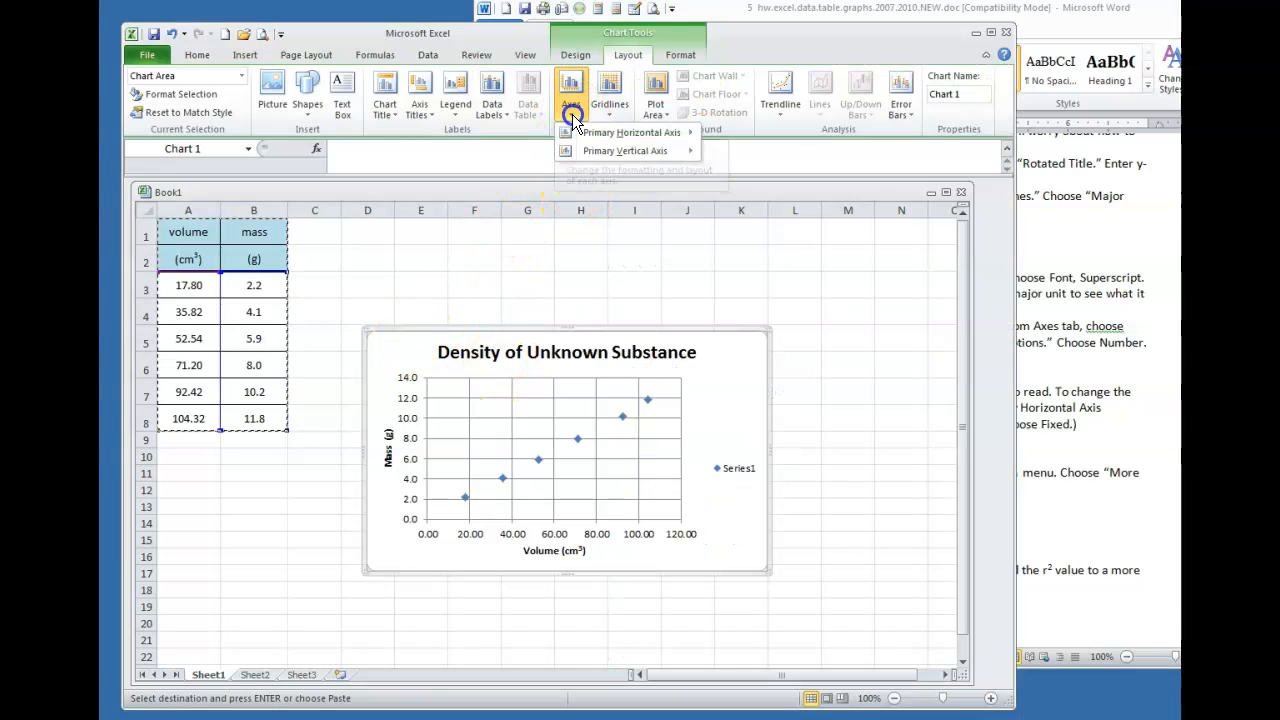
pyautogui.click(585, 134)
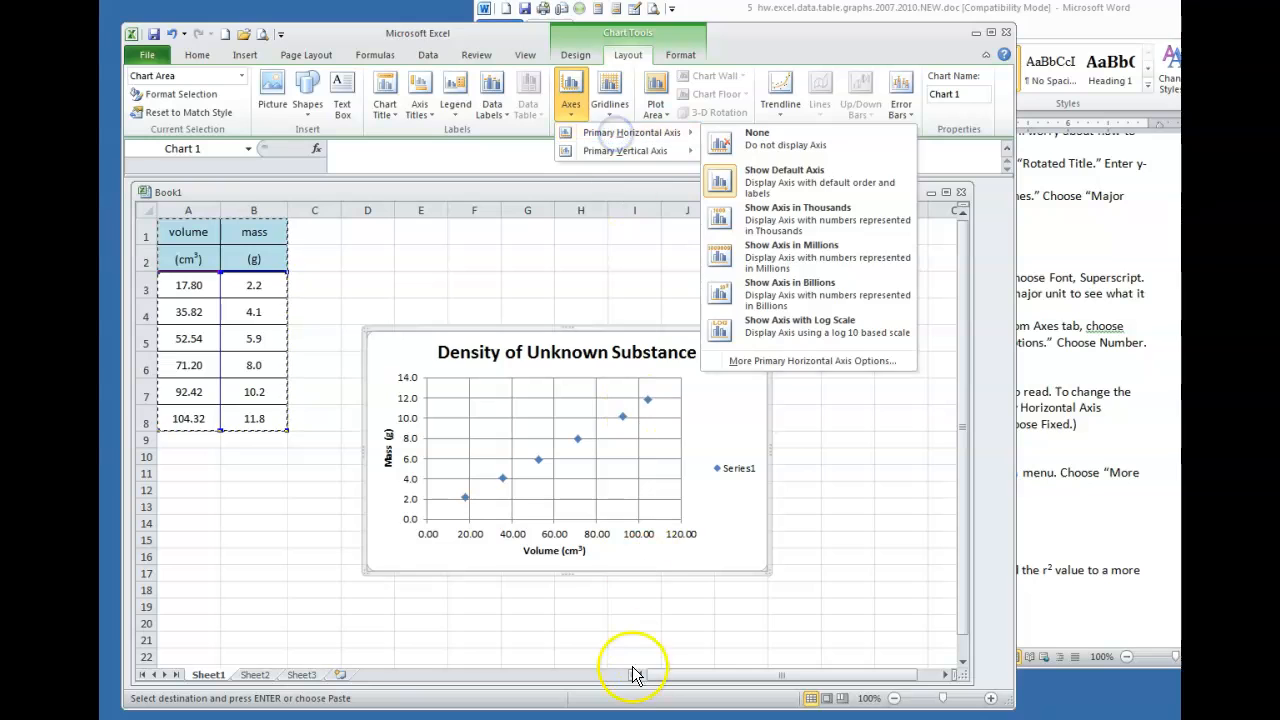
pyautogui.moveTo(630, 144)
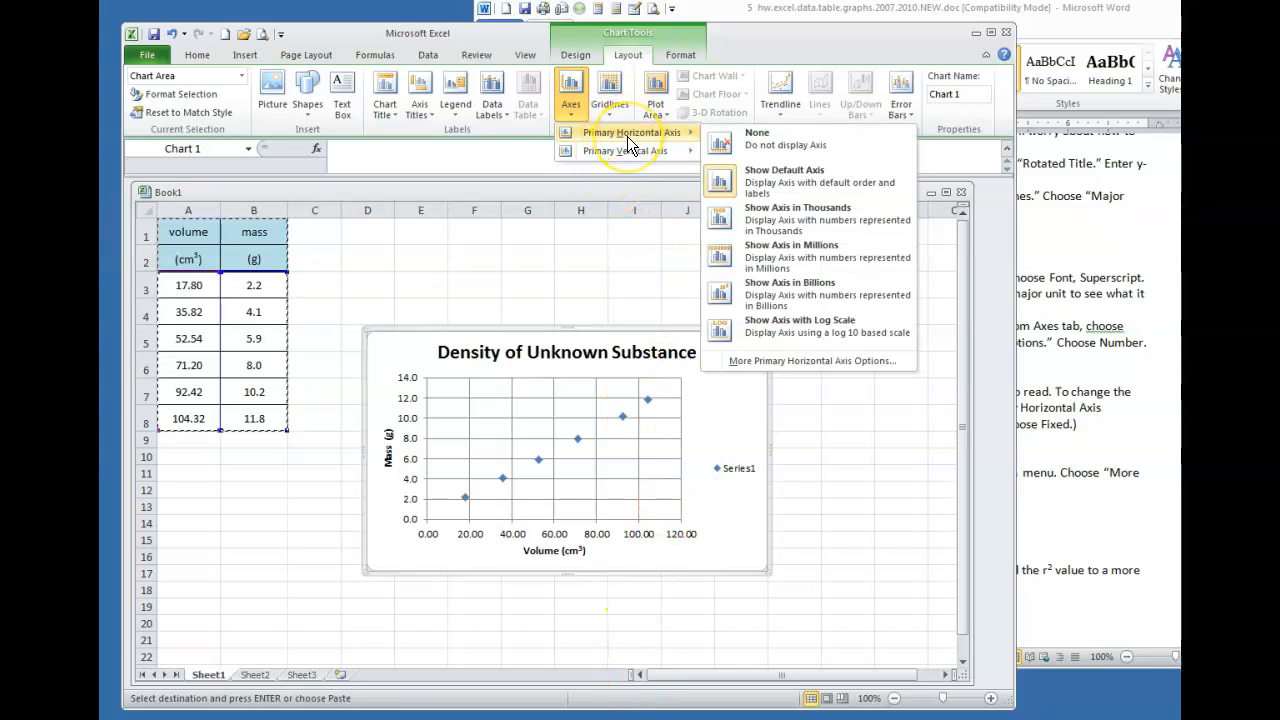
pyautogui.click(761, 364)
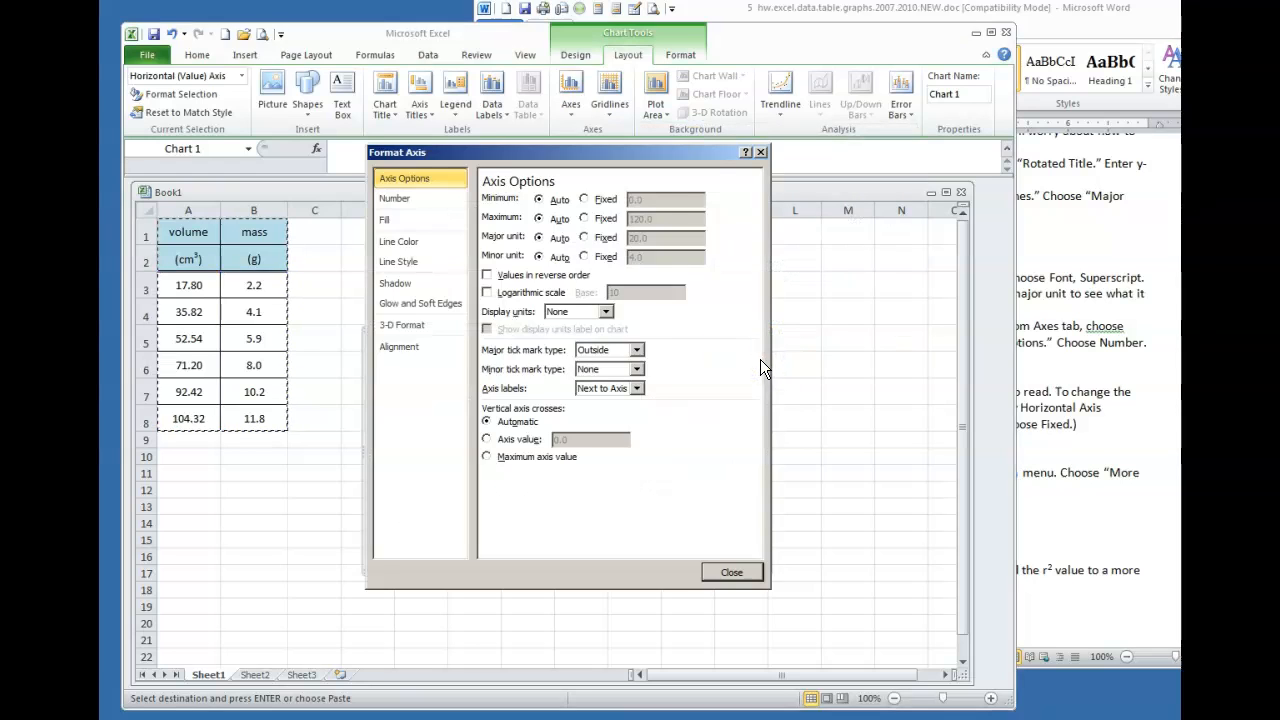
pyautogui.click(396, 199)
pyautogui.click(604, 199)
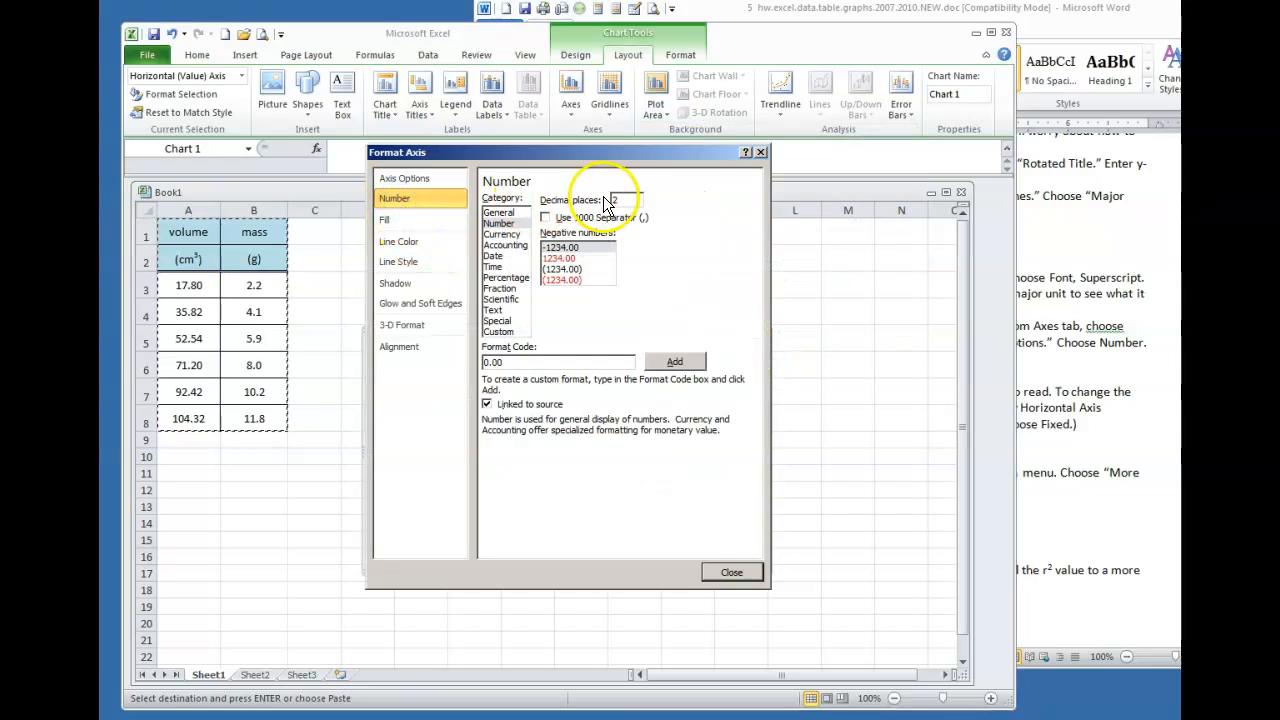
pyautogui.doubleClick(620, 199)
pyautogui.write('0')
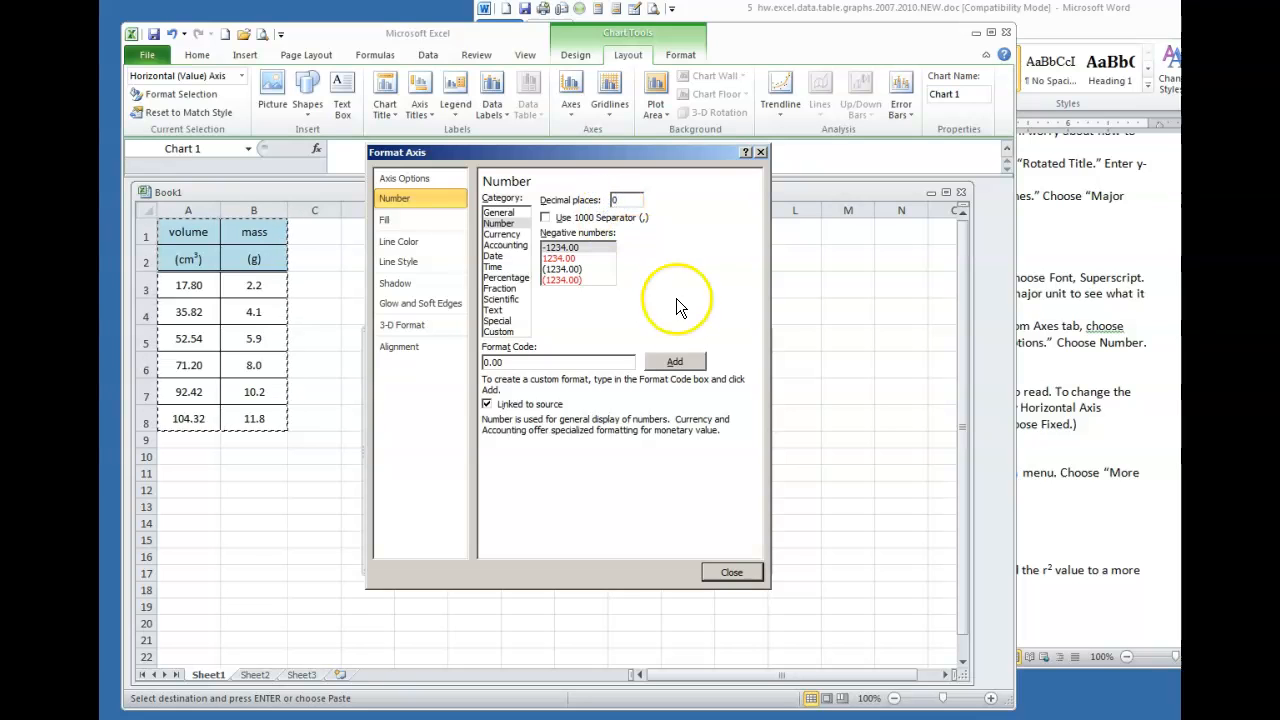
pyautogui.click(728, 572)
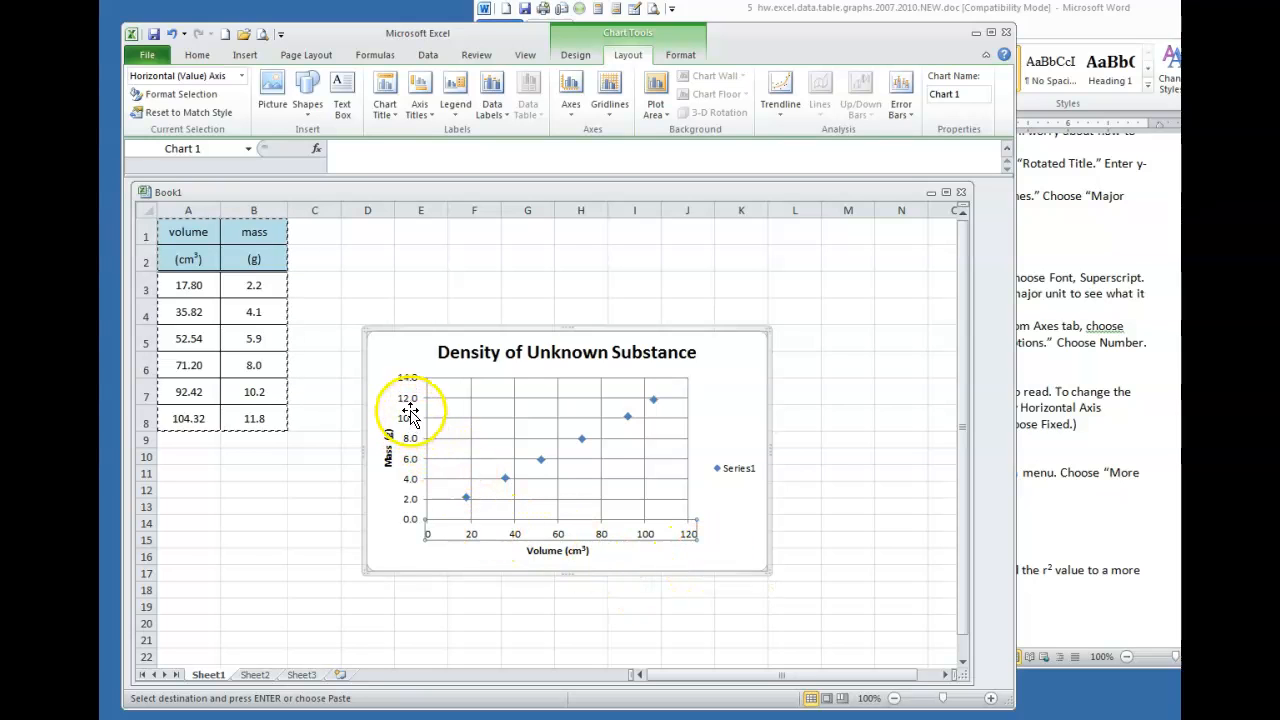
# Set the vertical axis to 0 decimal places and move the chart higher on the sheet
pyautogui.click(570, 112)
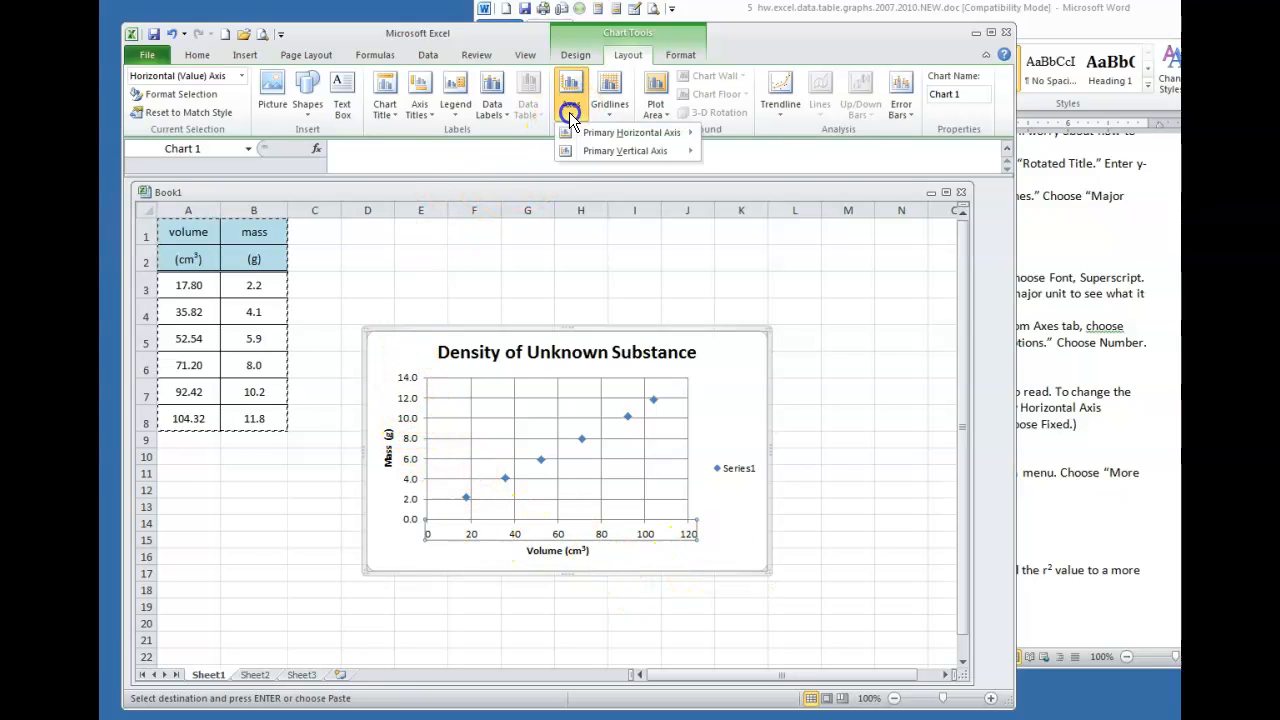
pyautogui.moveTo(595, 150)
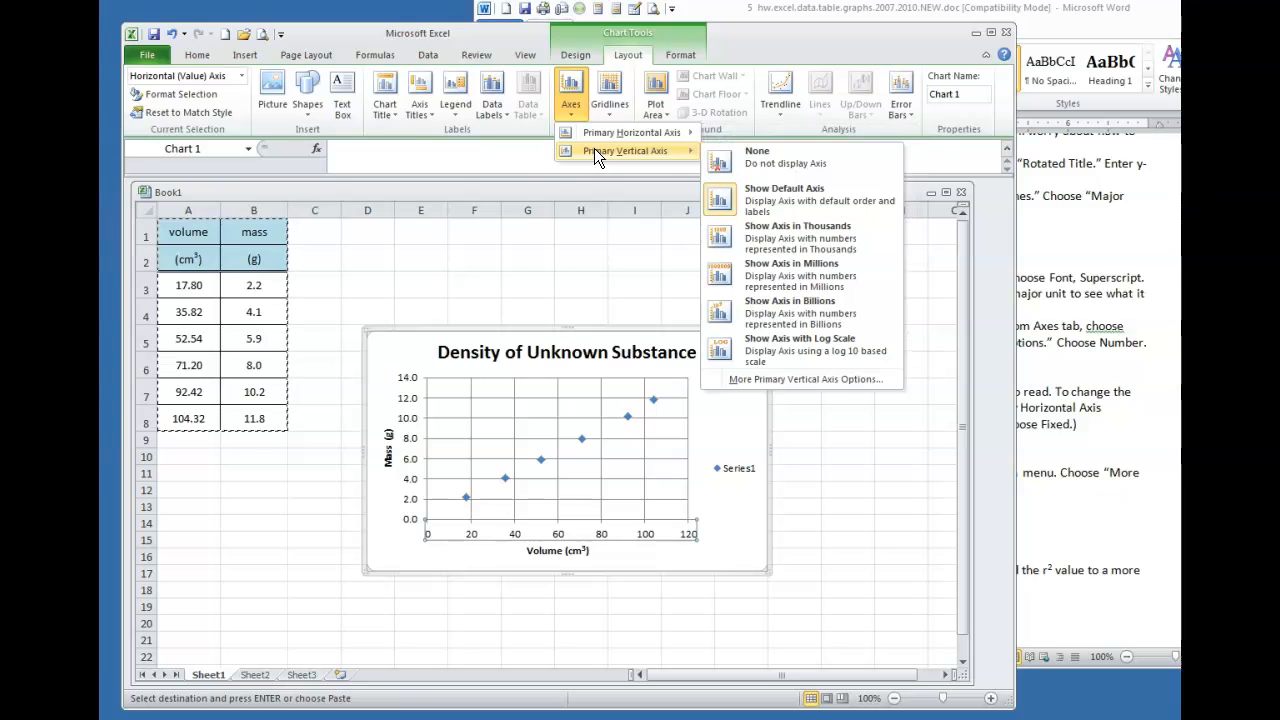
pyautogui.click(778, 378)
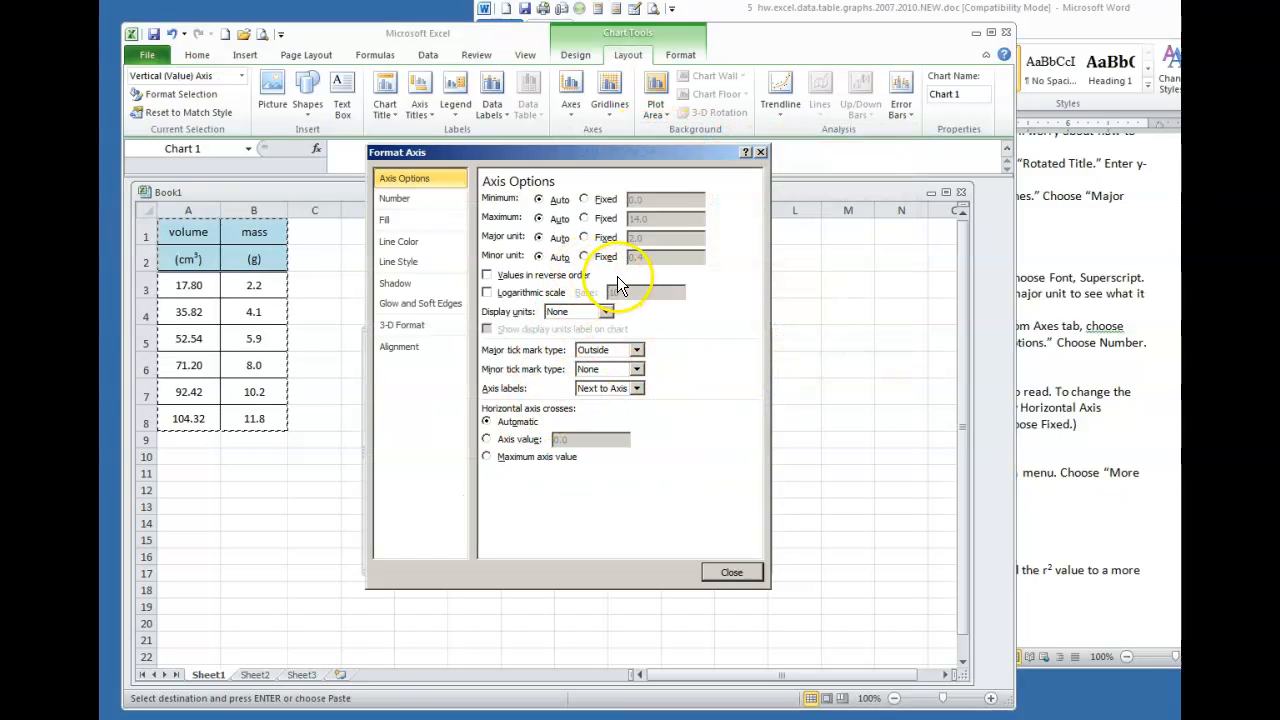
pyautogui.click(390, 198)
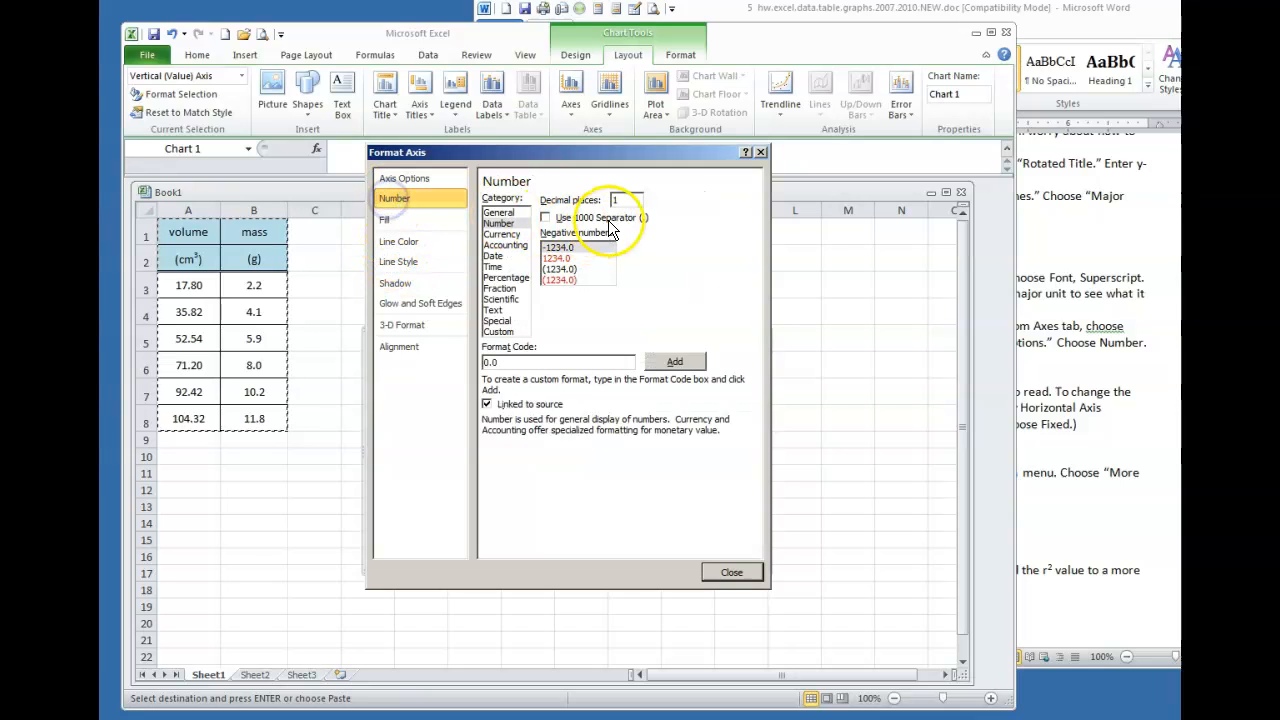
pyautogui.click(576, 194)
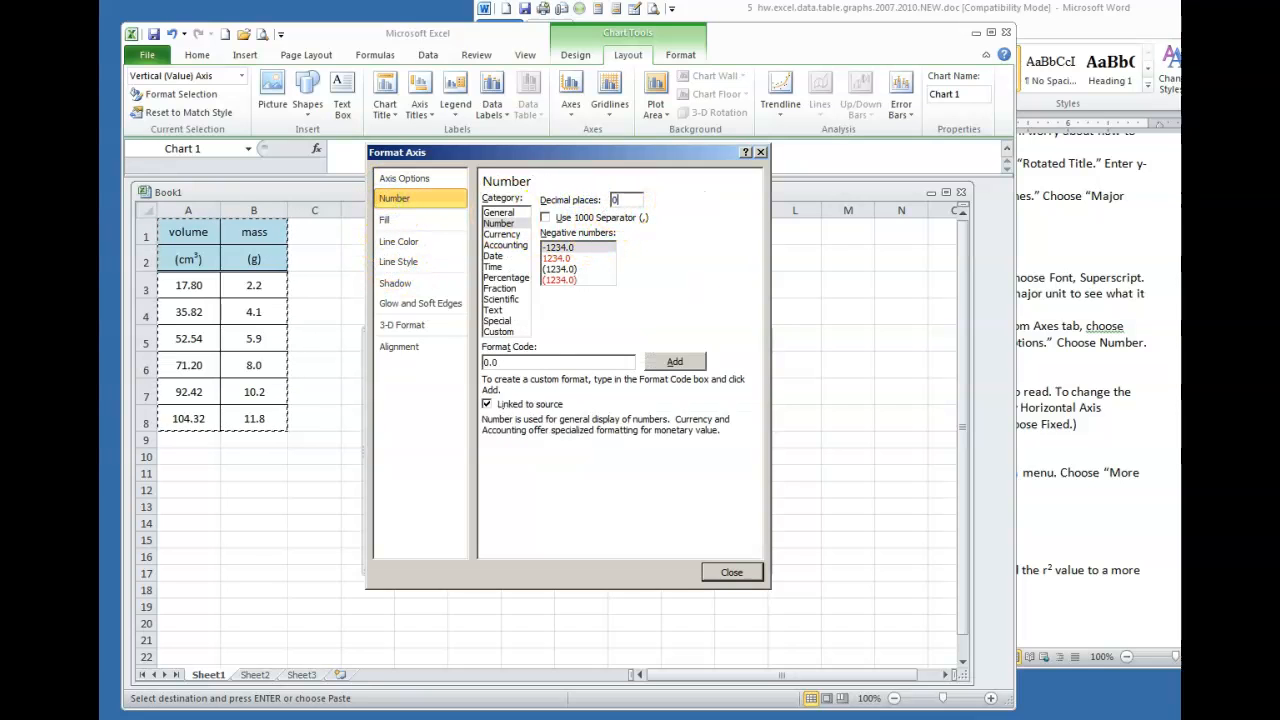
pyautogui.click(731, 572)
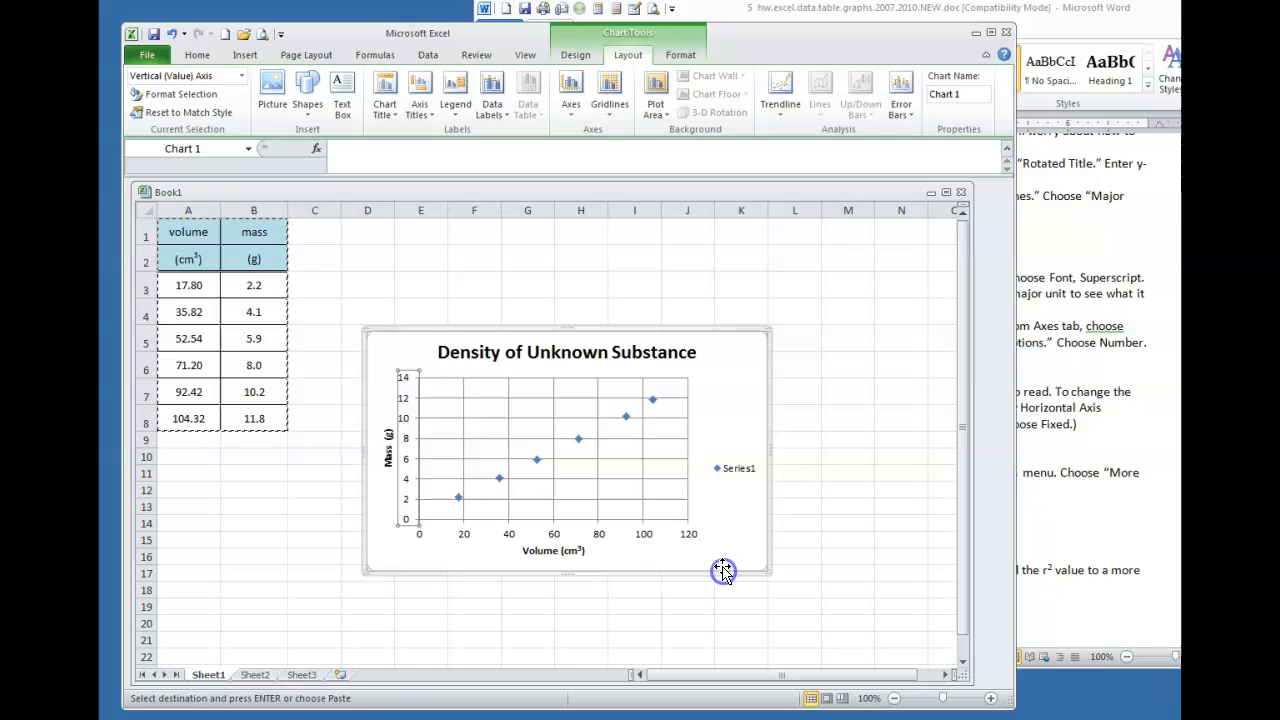
pyautogui.click(837, 456)
pyautogui.moveTo(720, 348); pyautogui.dragTo(724, 273)
# Read the Word section on adding a best-fit trendline, then return to the Excel chart
pyautogui.click(1062, 378)
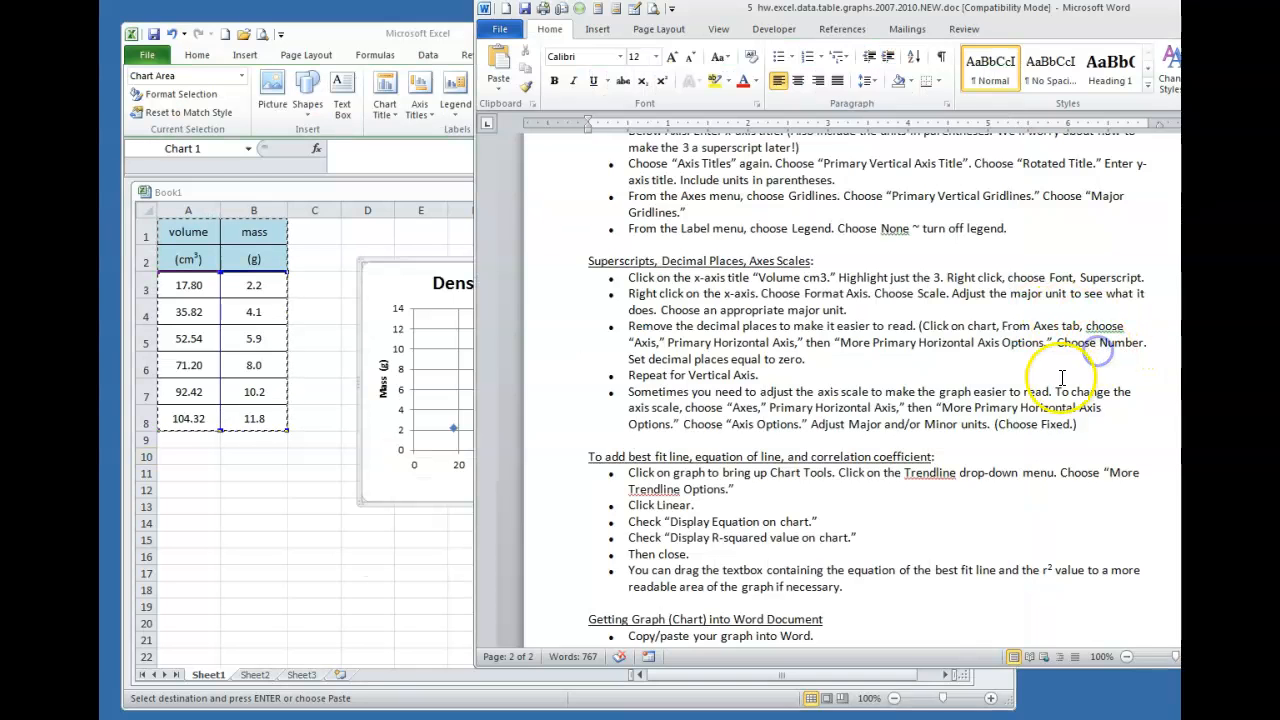
pyautogui.scroll(-1, 1058, 380)
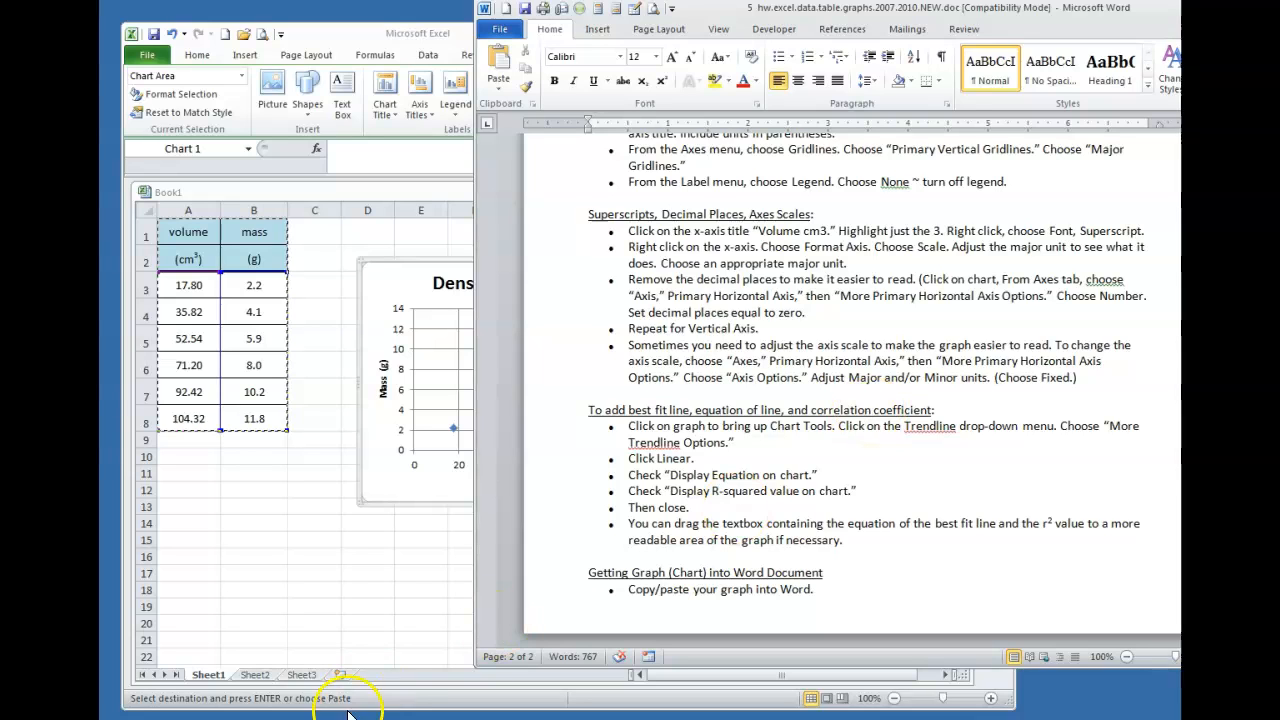
pyautogui.click(388, 598)
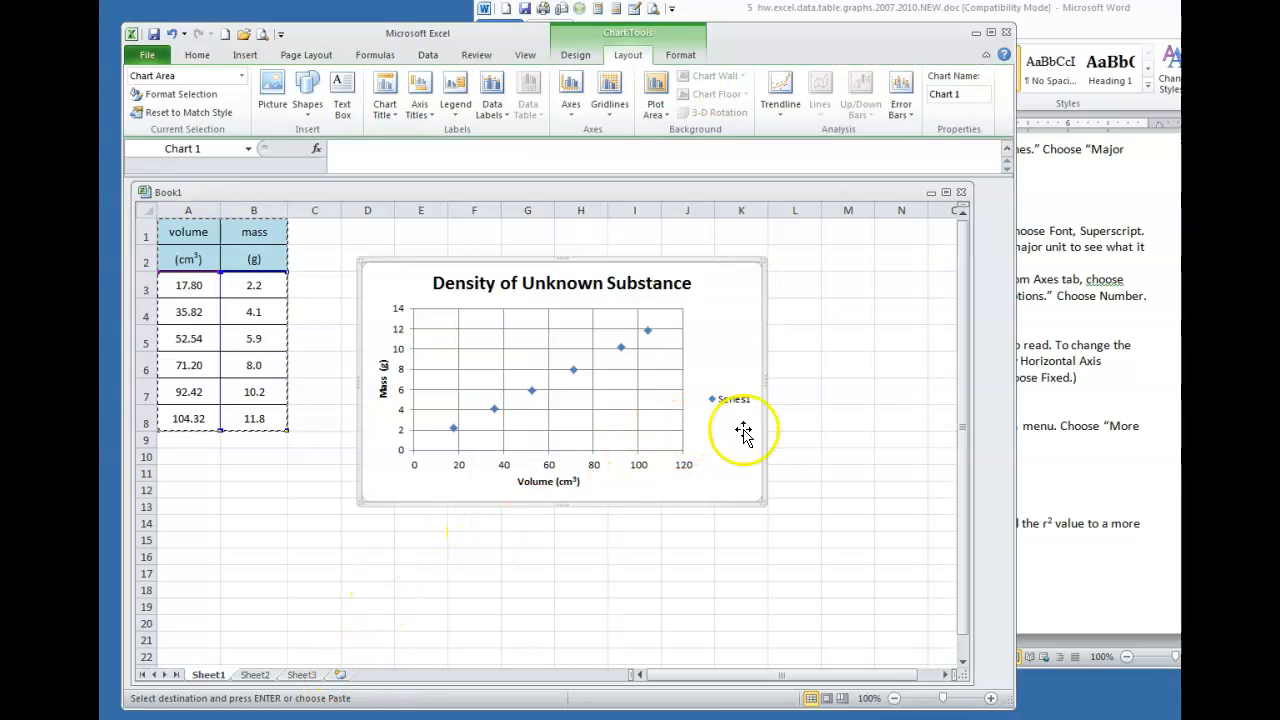
# Add a linear trendline to the density chart showing its equation (y = 0.11x + 0.1756) and R² (0.9993)
pyautogui.click(841, 419)
pyautogui.click(734, 350)
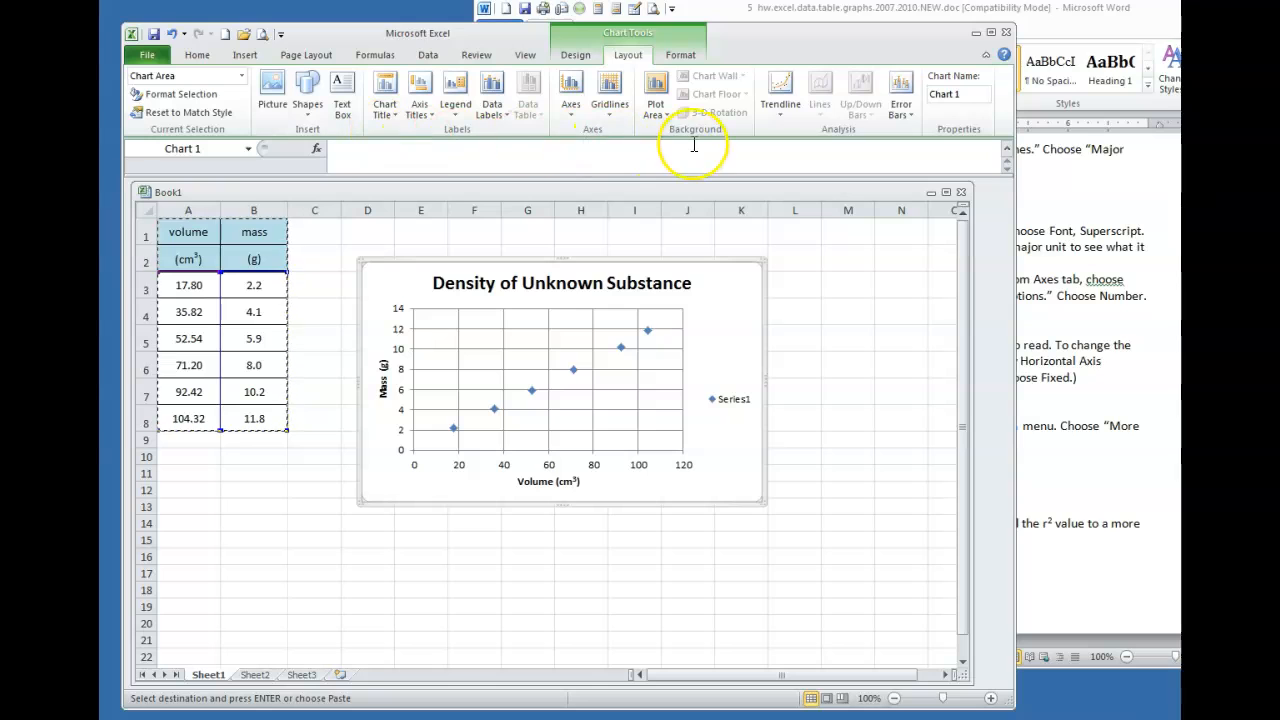
pyautogui.click(773, 113)
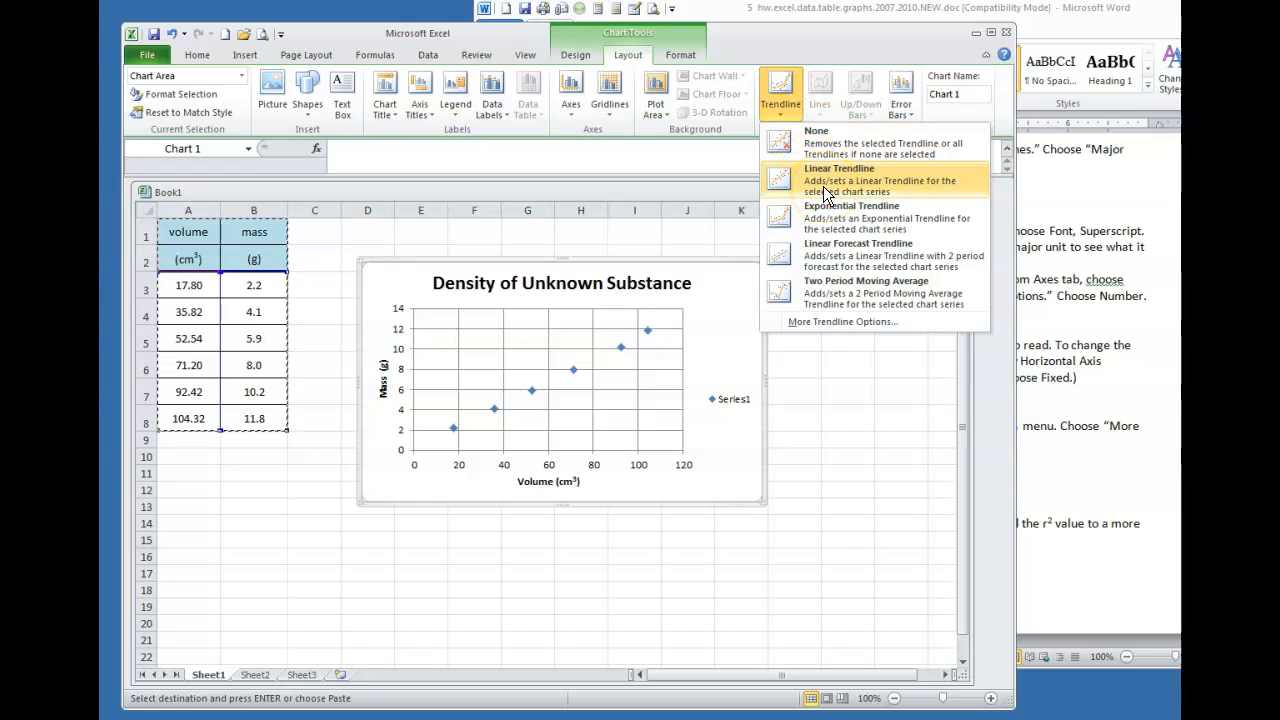
pyautogui.click(828, 323)
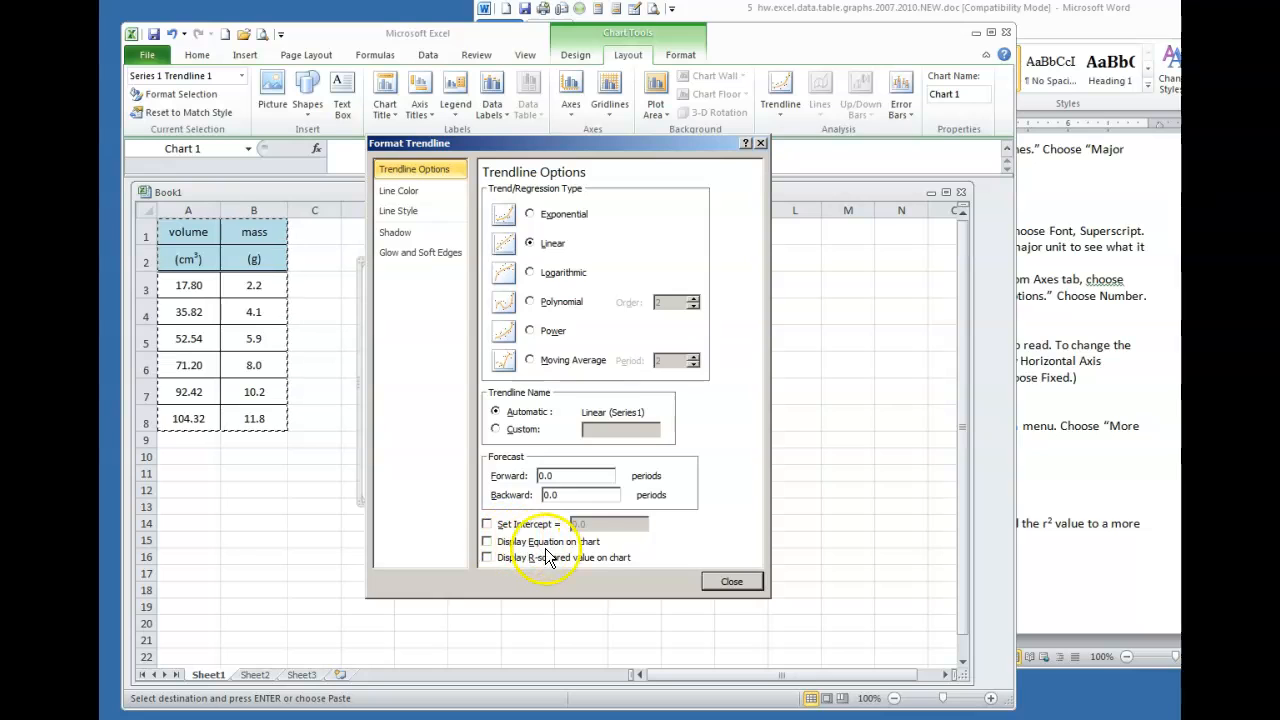
pyautogui.click(484, 557)
pyautogui.click(712, 575)
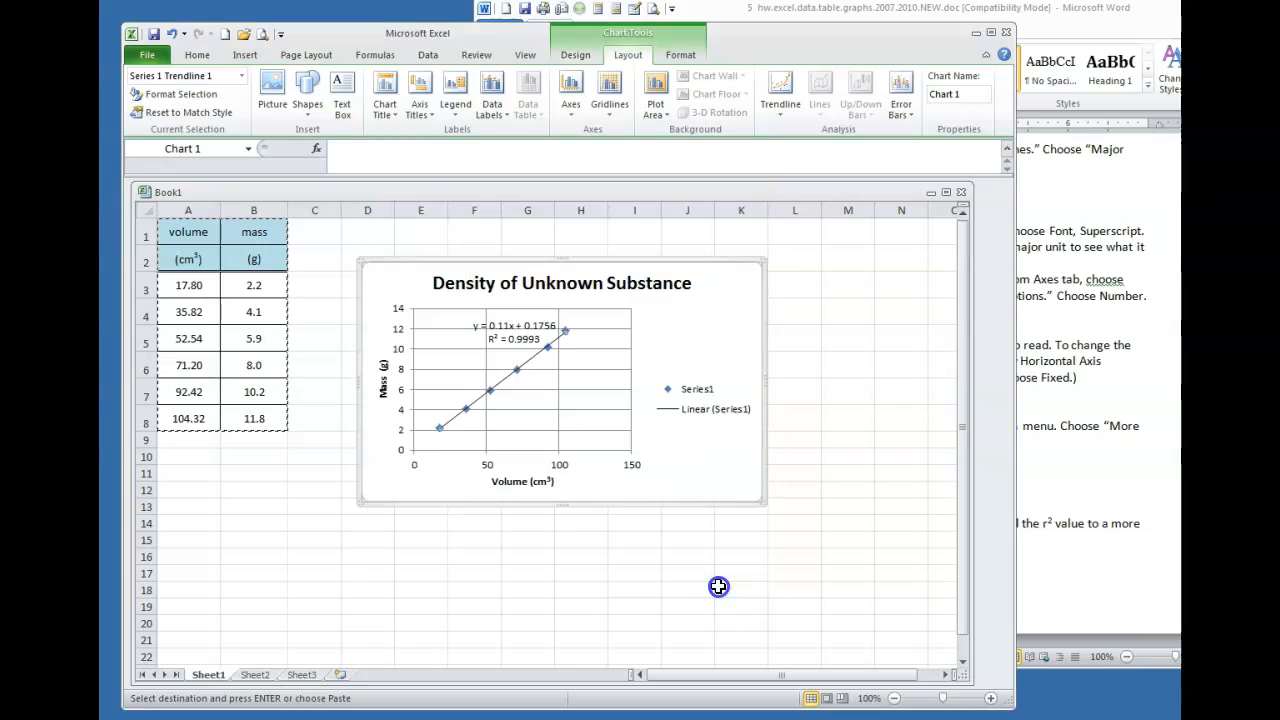
# Move the trendline equation and R² label beside the chart legend
pyautogui.click(519, 335)
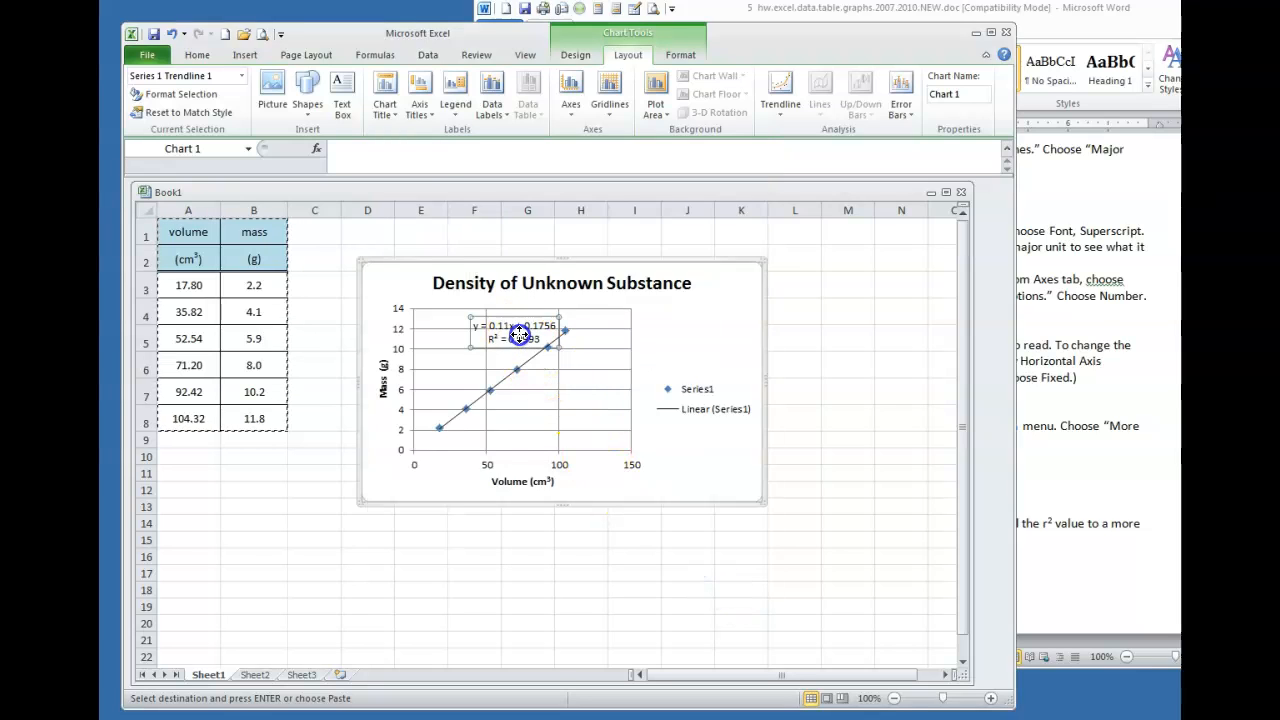
pyautogui.moveTo(503, 338)
pyautogui.mouseDown()
pyautogui.moveTo(471, 345)
pyautogui.moveTo(508, 332)
pyautogui.moveTo(497, 338)
pyautogui.mouseUp()
pyautogui.click(502, 360)
pyautogui.moveTo(512, 340); pyautogui.dragTo(694, 343)
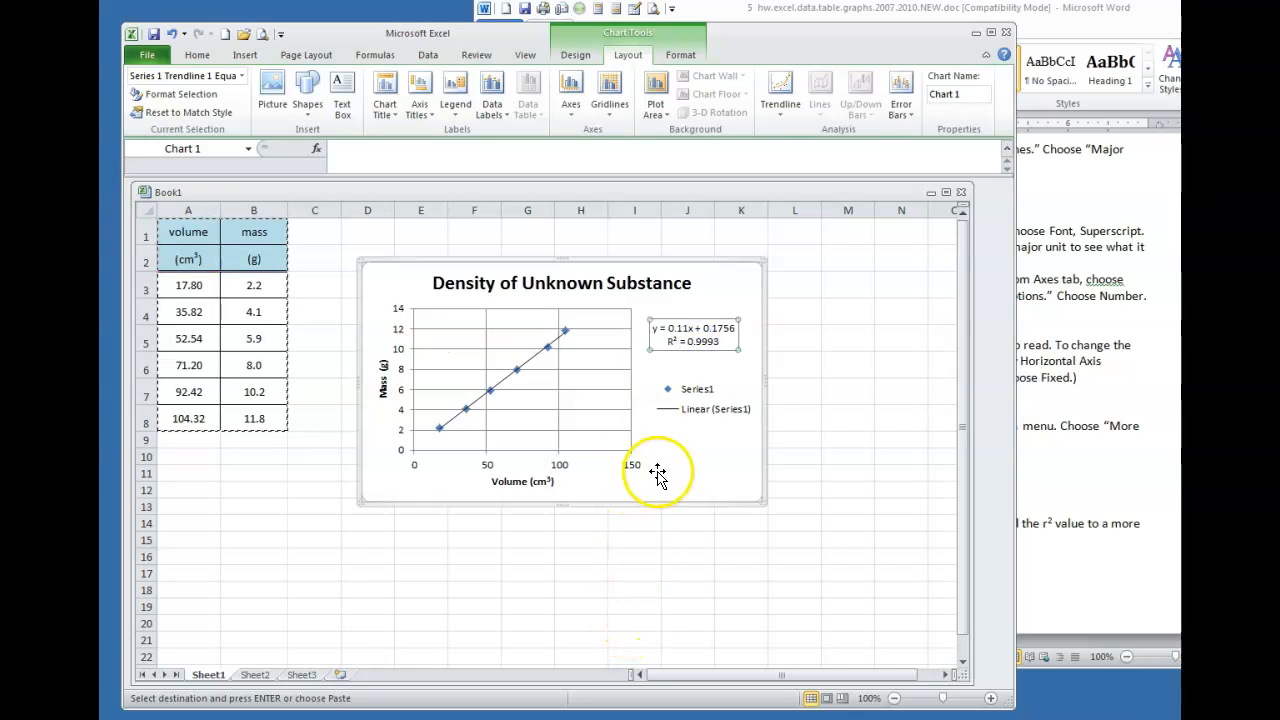
# Enlarge the density chart toward the lower right and copy it
pyautogui.click(801, 388)
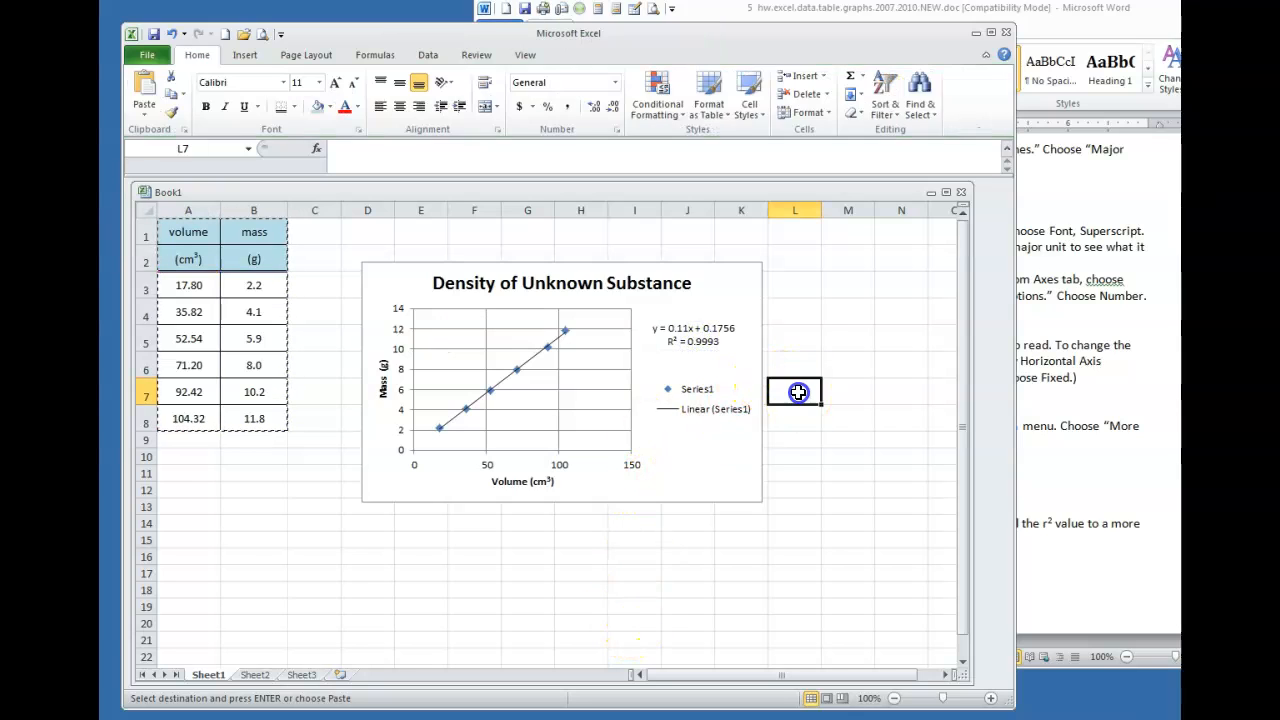
pyautogui.click(758, 381)
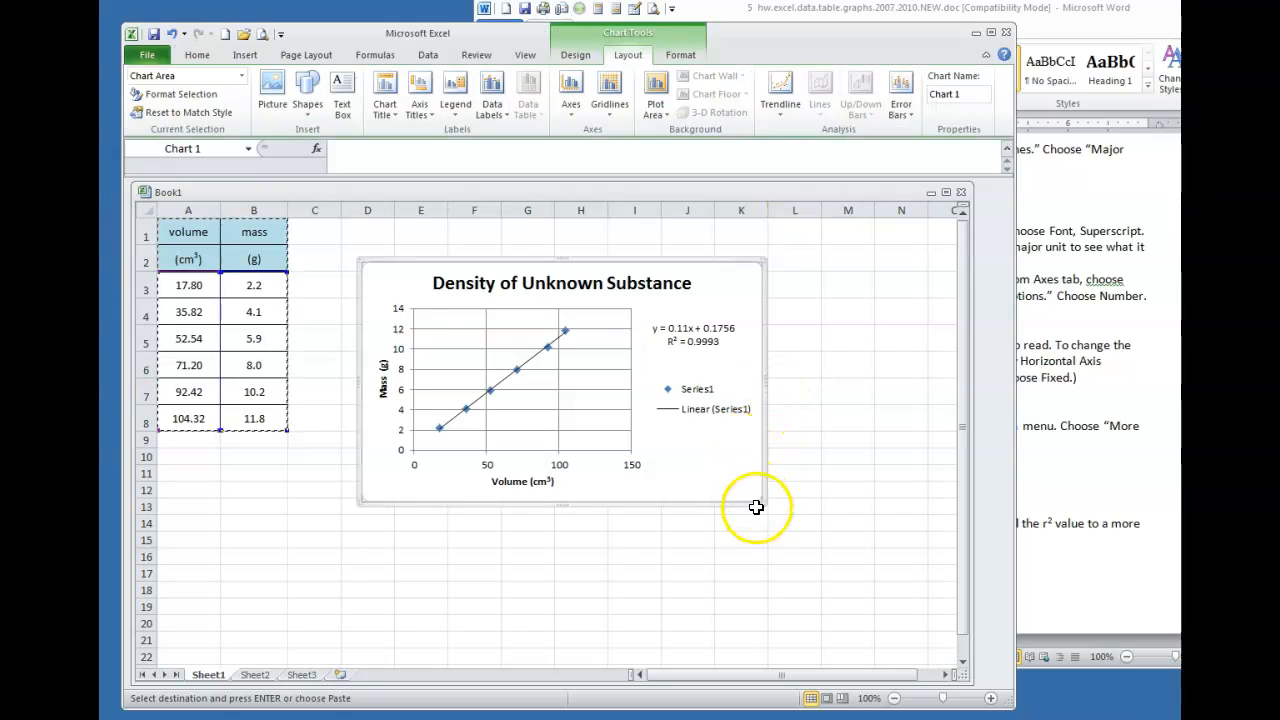
pyautogui.moveTo(765, 503); pyautogui.dragTo(818, 523)
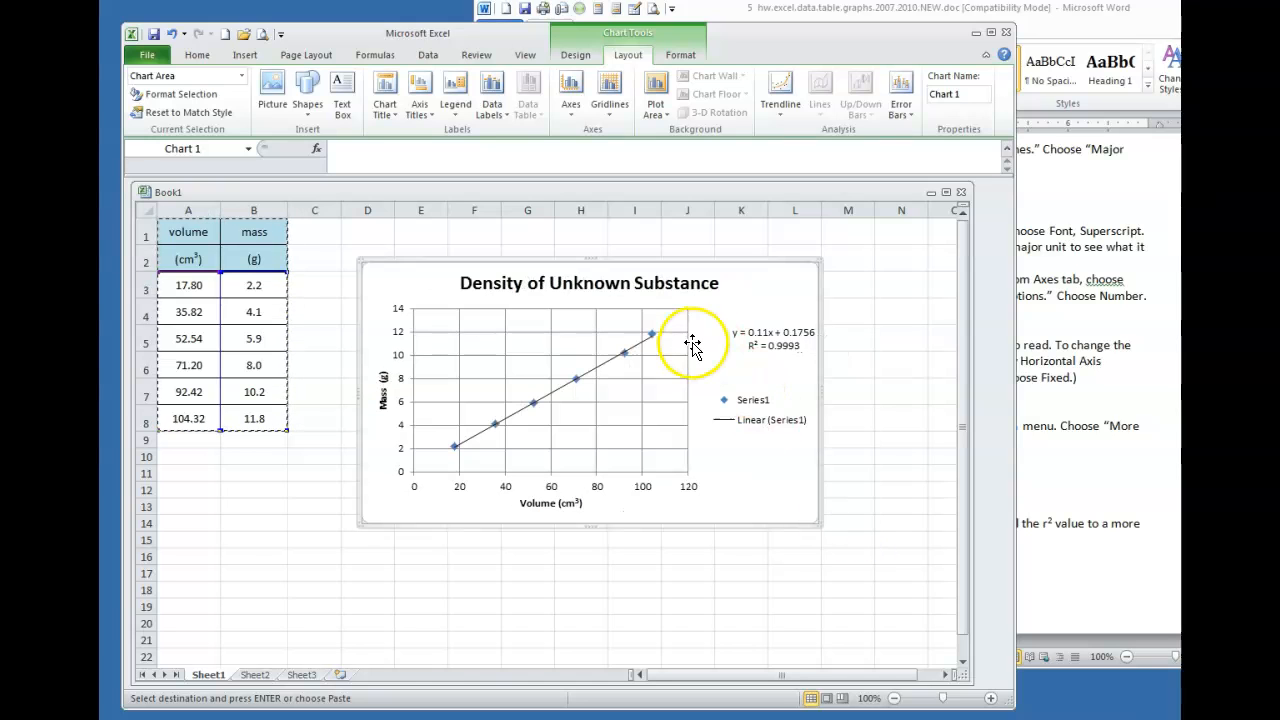
pyautogui.click(843, 360)
pyautogui.click(754, 306)
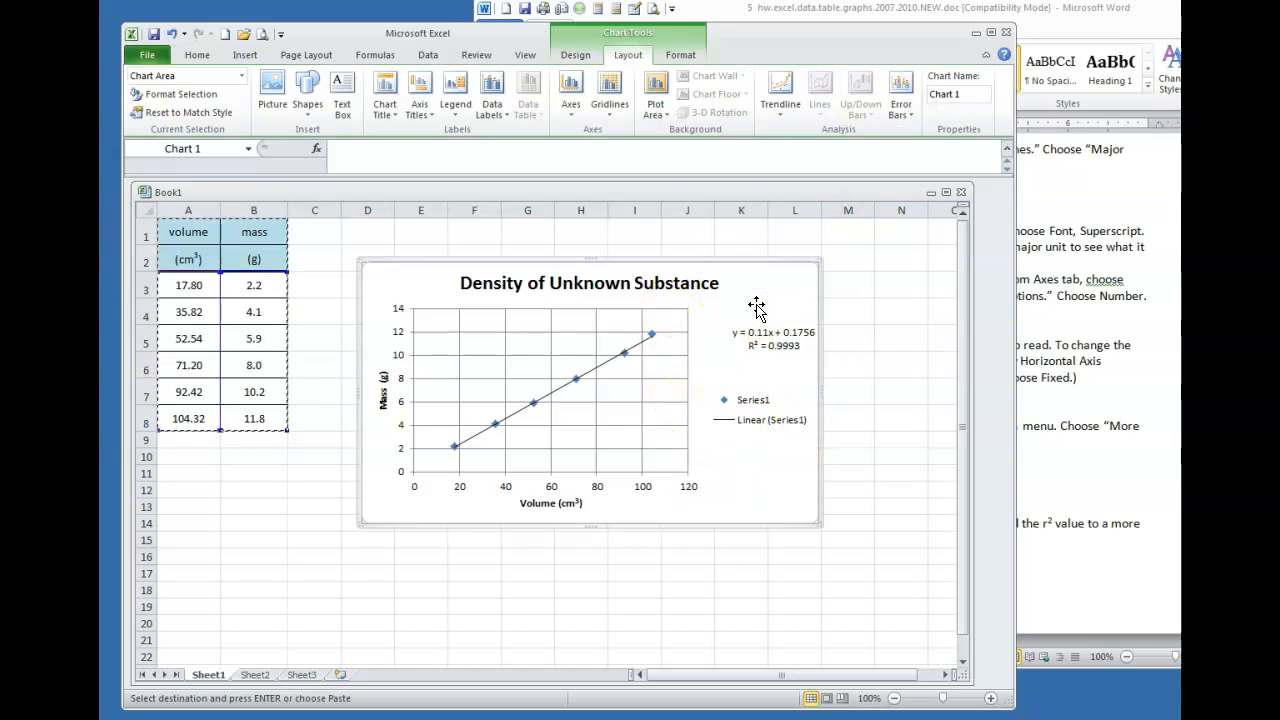
pyautogui.press('Escape')
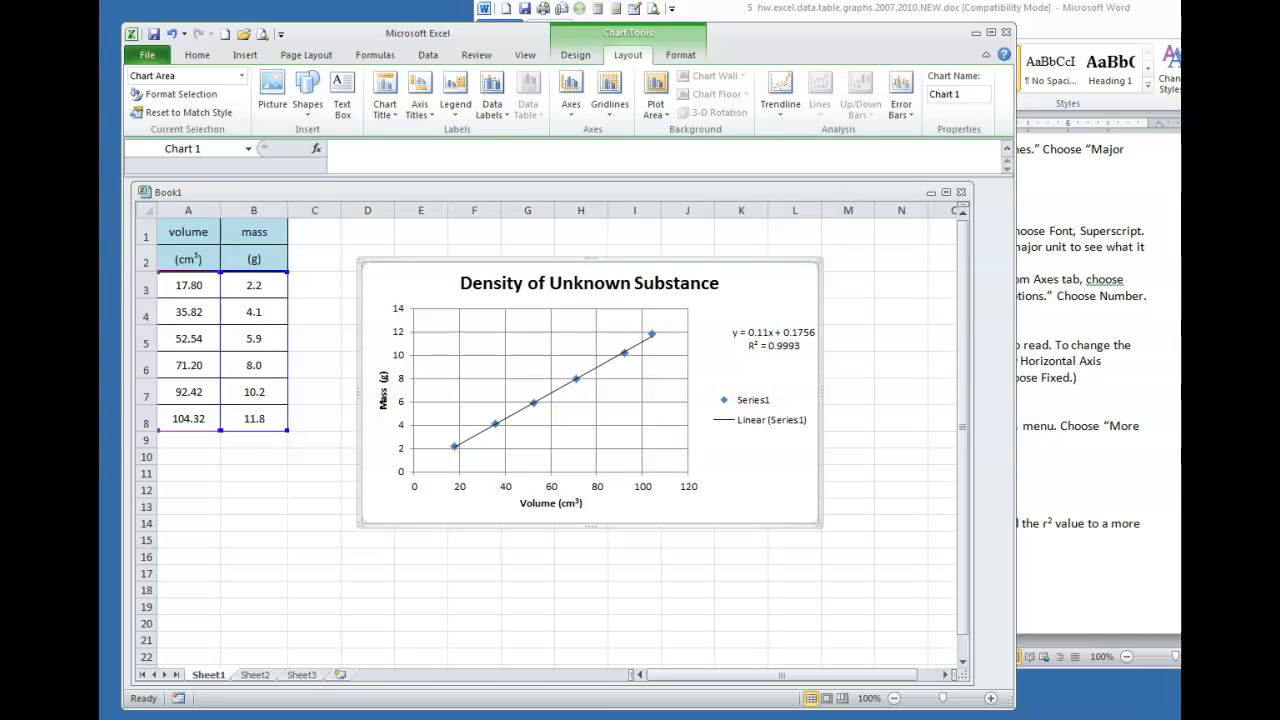
# Paste the density chart into Document4 below the Excel Graph heading
pyautogui.click(766, 719)
pyautogui.click(766, 719)
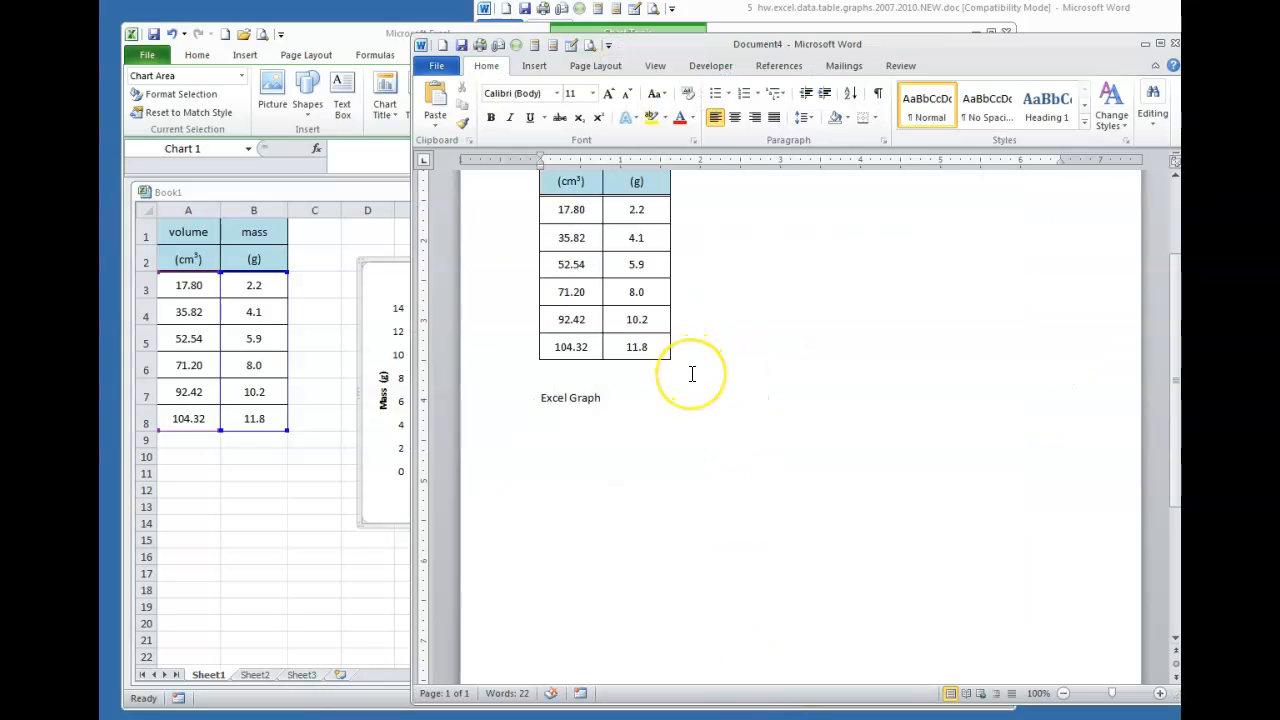
pyautogui.hotkey('ctrl', 'v')
pyautogui.scroll(-6, 802, 380)
pyautogui.scroll(8, 800, 380)
pyautogui.scroll(-5, 802, 378)
pyautogui.scroll(4, 806, 380)
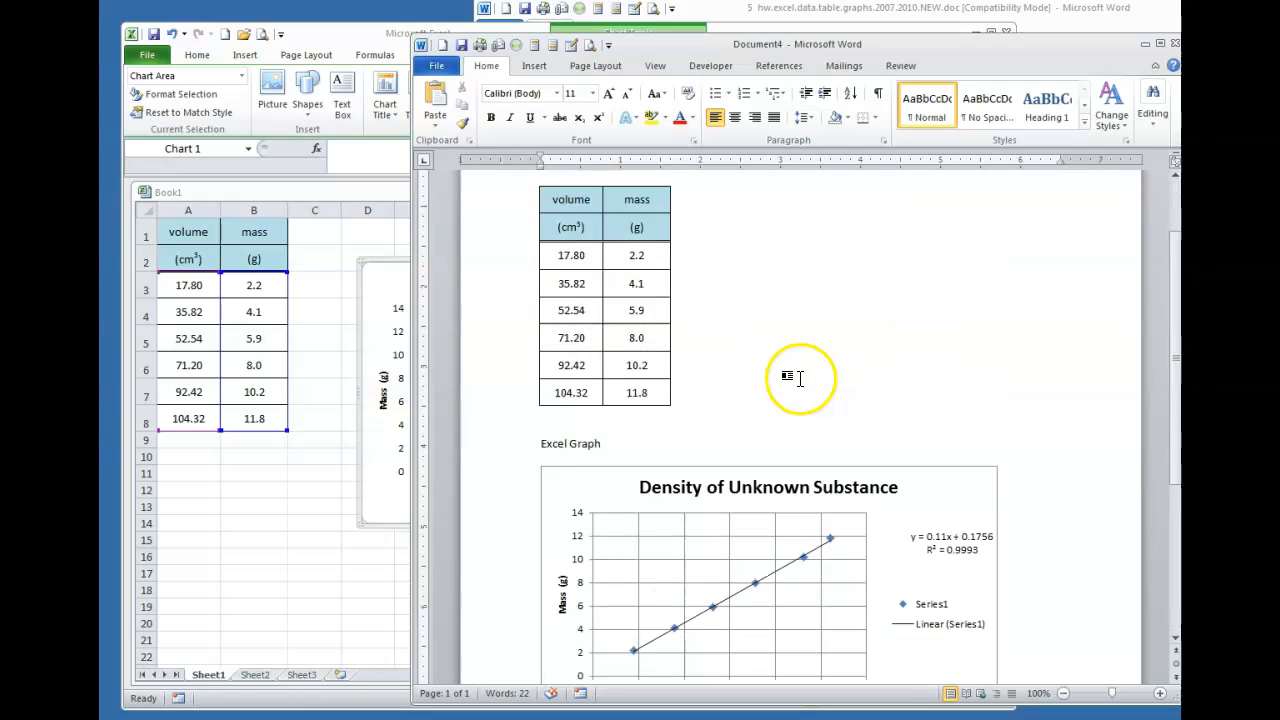
pyautogui.scroll(-4, 860, 372)
# Compare the pasted chart with the example graph in the assignment document
pyautogui.moveTo(980, 47); pyautogui.dragTo(703, 70)
pyautogui.click(1048, 240)
pyautogui.scroll(10, 1069, 277)
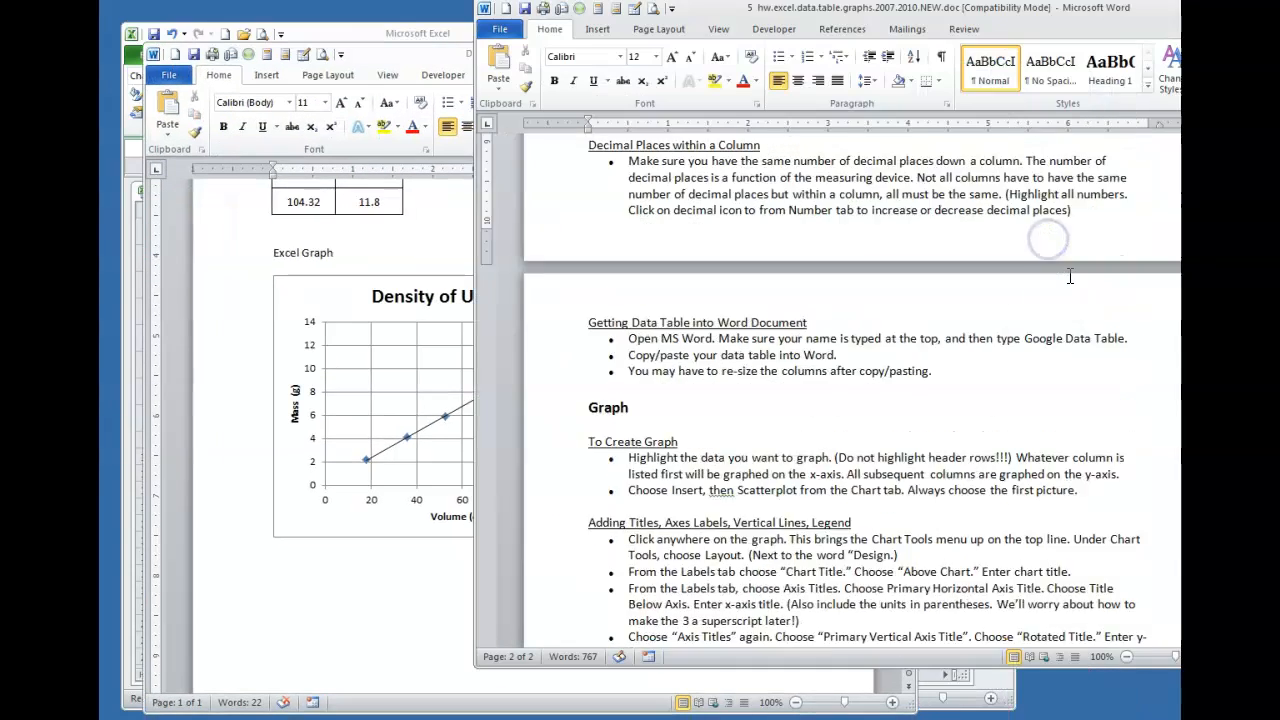
pyautogui.scroll(10, 1069, 277)
pyautogui.scroll(-3, 1063, 279)
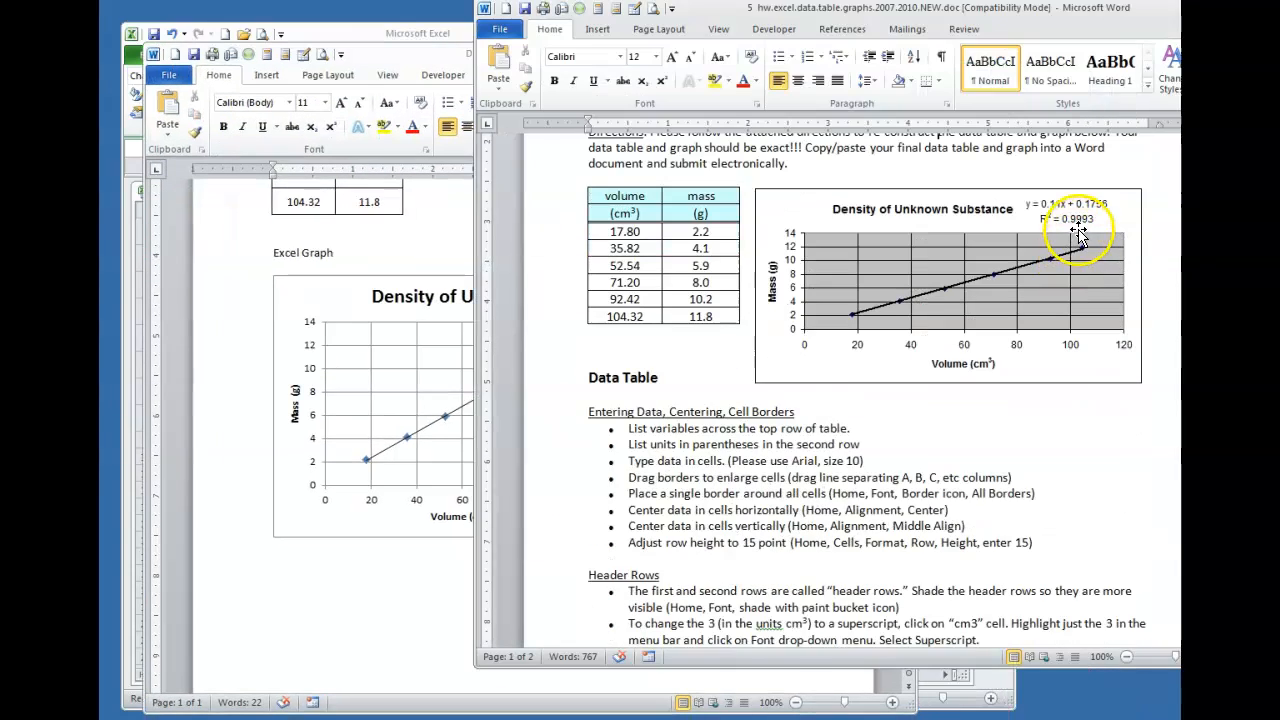
# Delete the trial chart from Document4
pyautogui.click(318, 561)
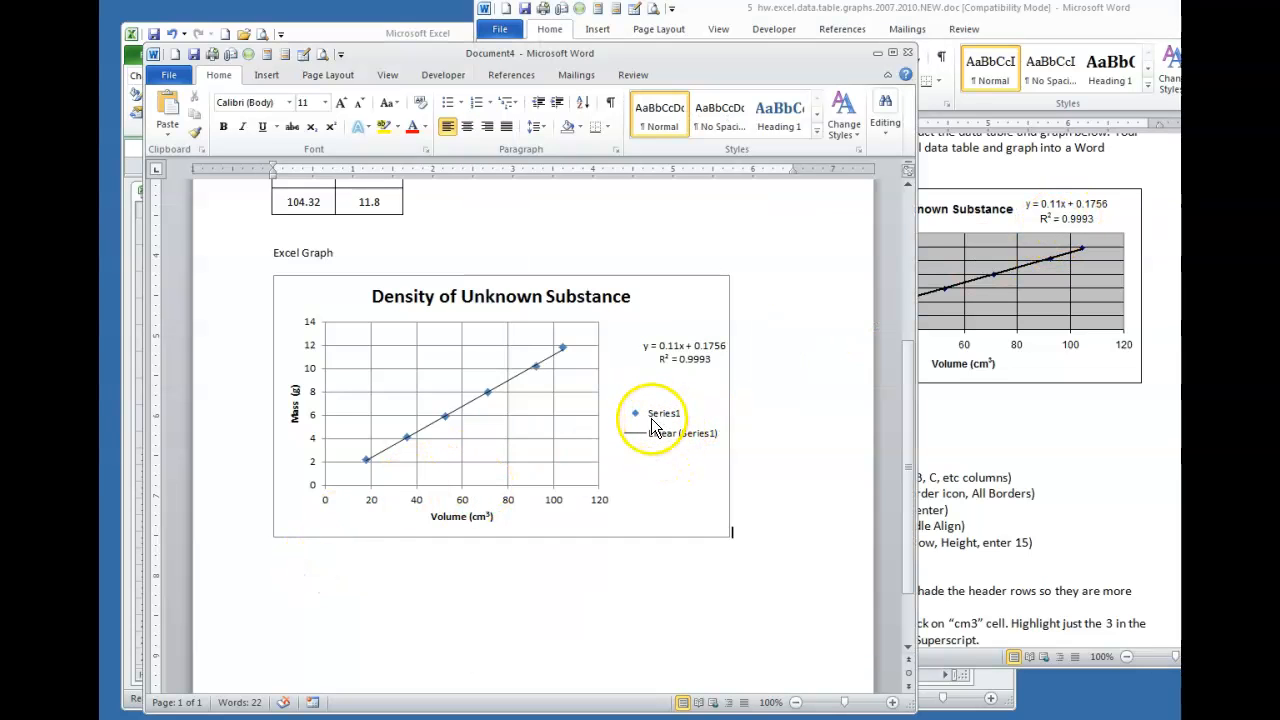
pyautogui.click(661, 297)
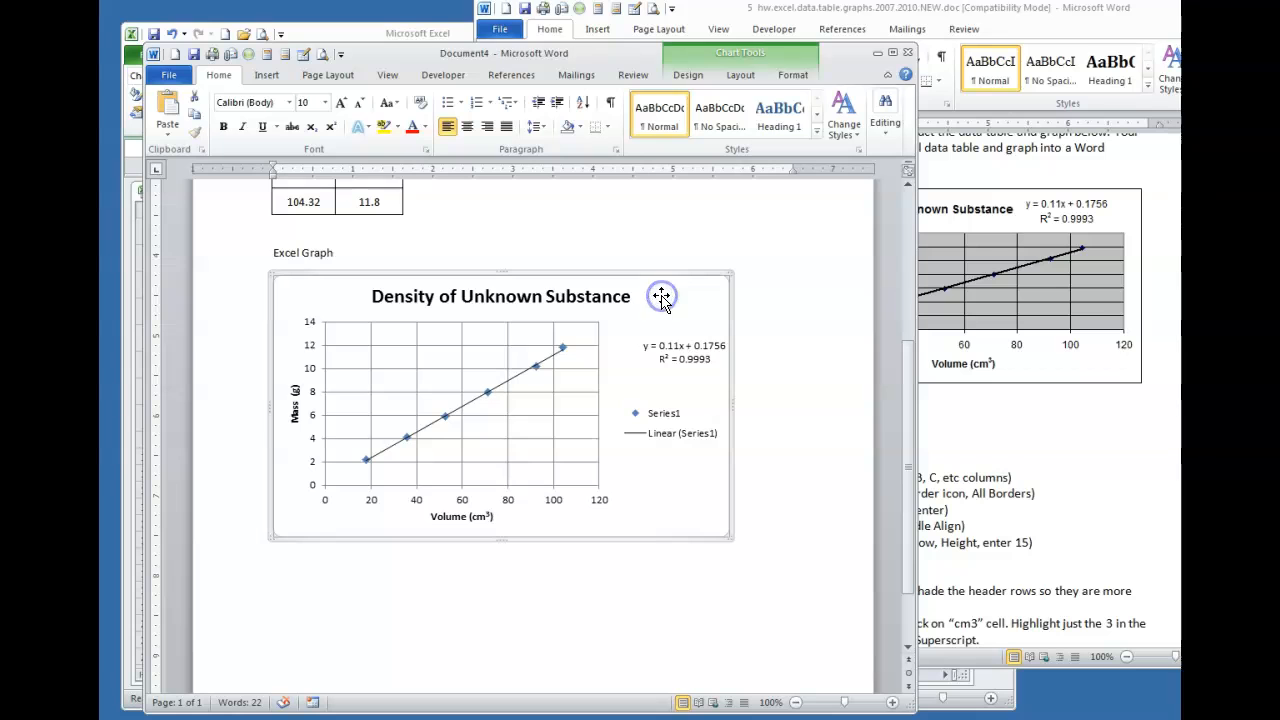
pyautogui.press('Delete')
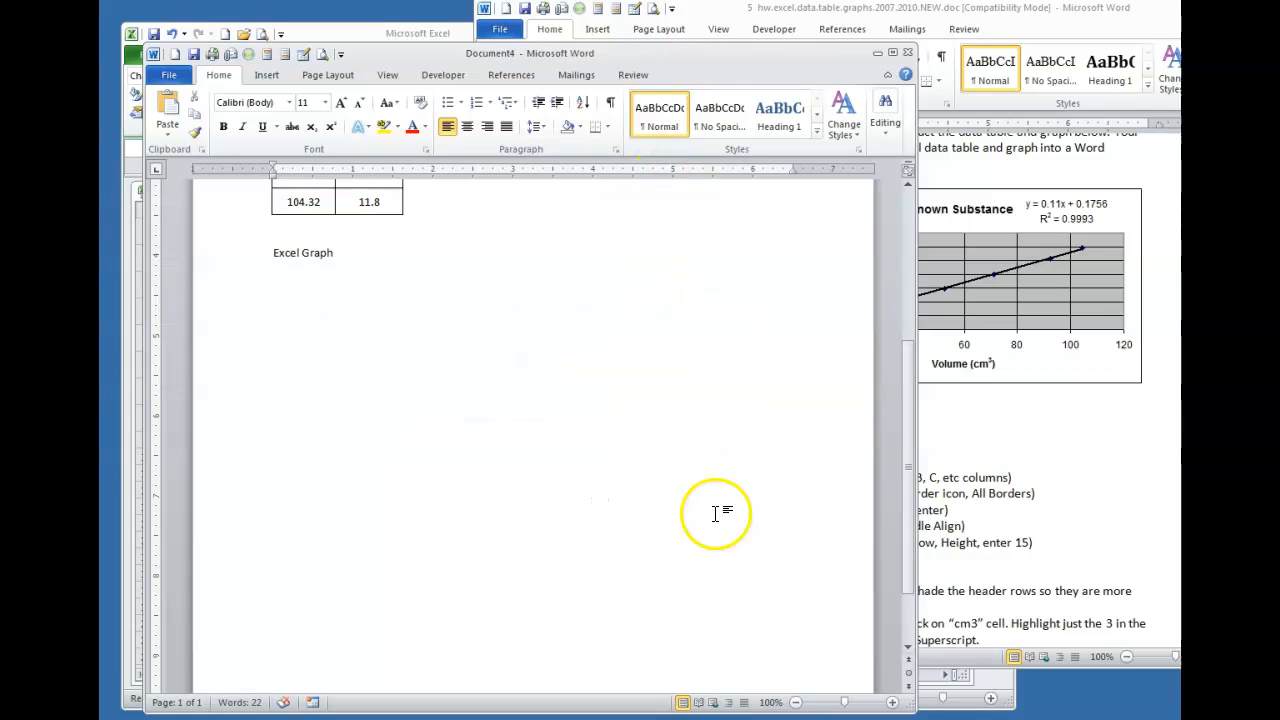
# Remove the density chart's Series1 legend
pyautogui.hotkey('alt', 'Tab')
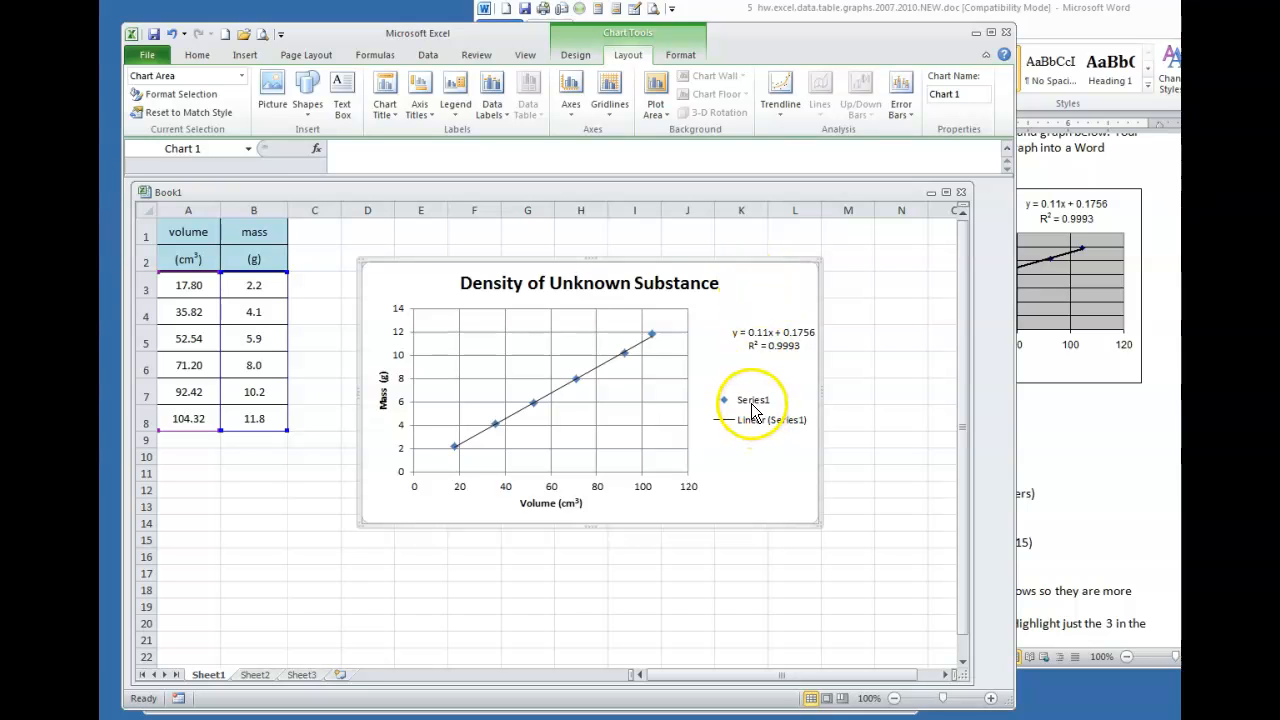
pyautogui.click(739, 283)
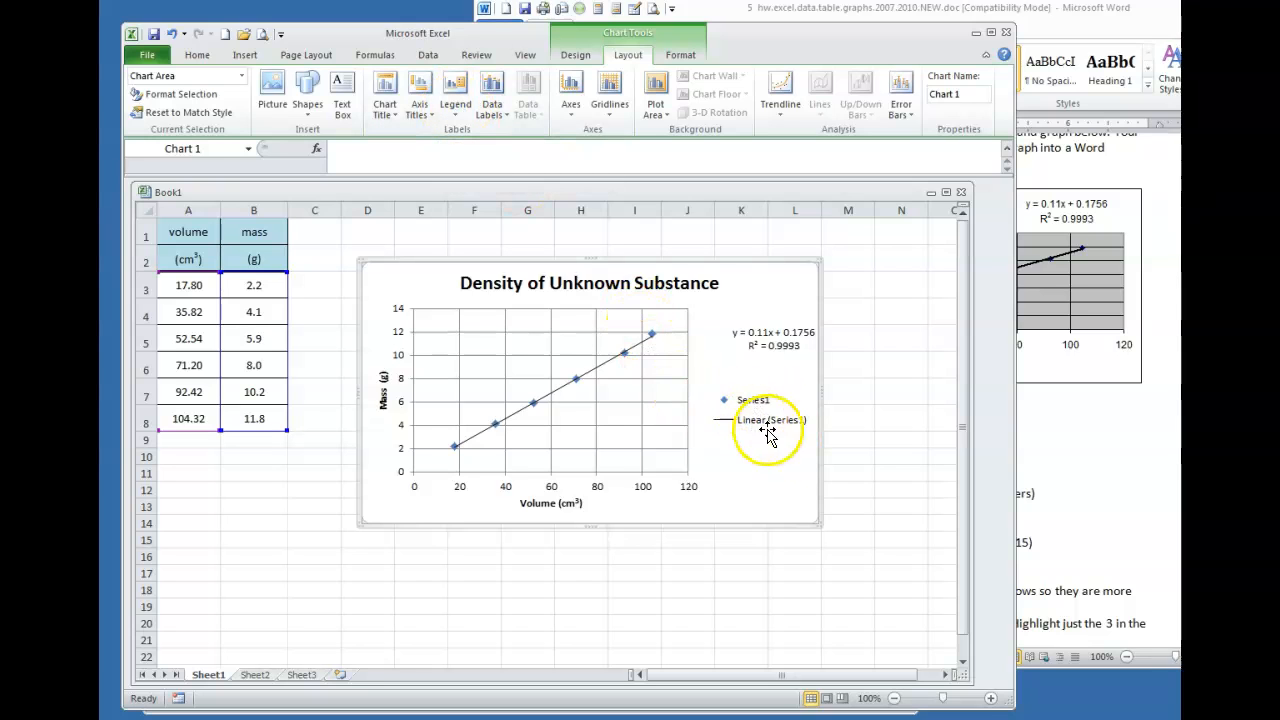
pyautogui.click(456, 108)
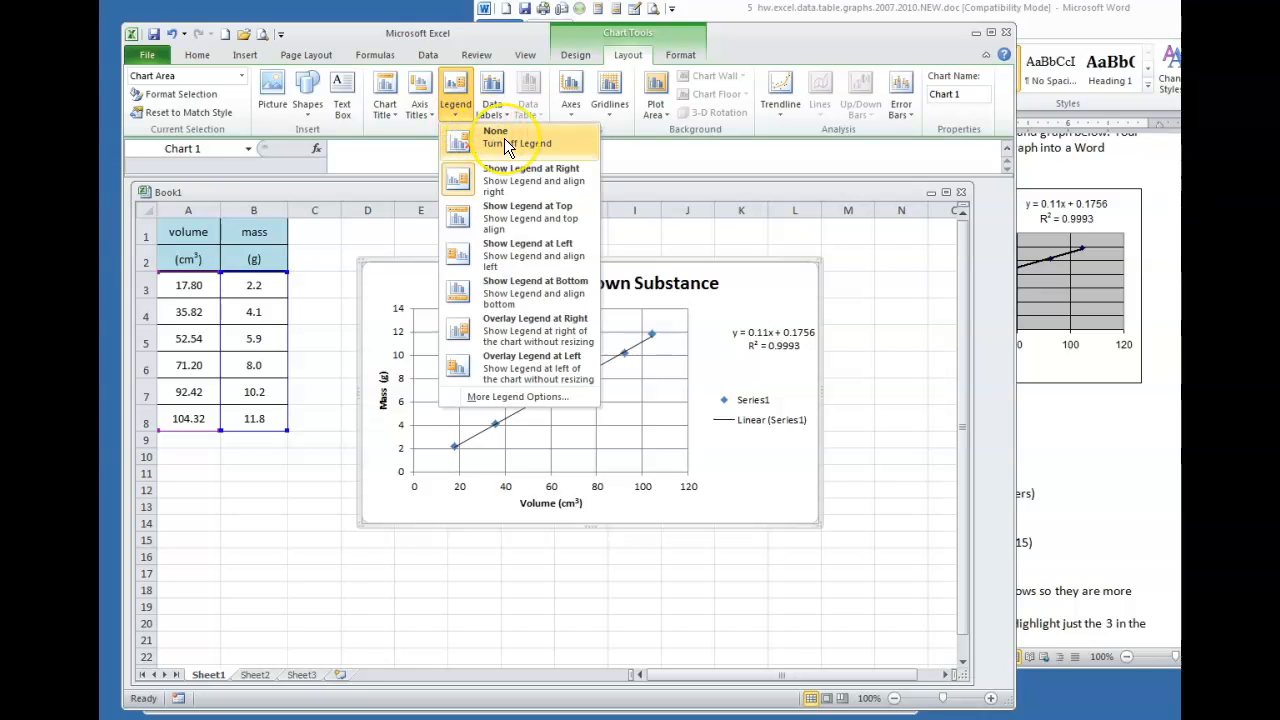
pyautogui.click(504, 141)
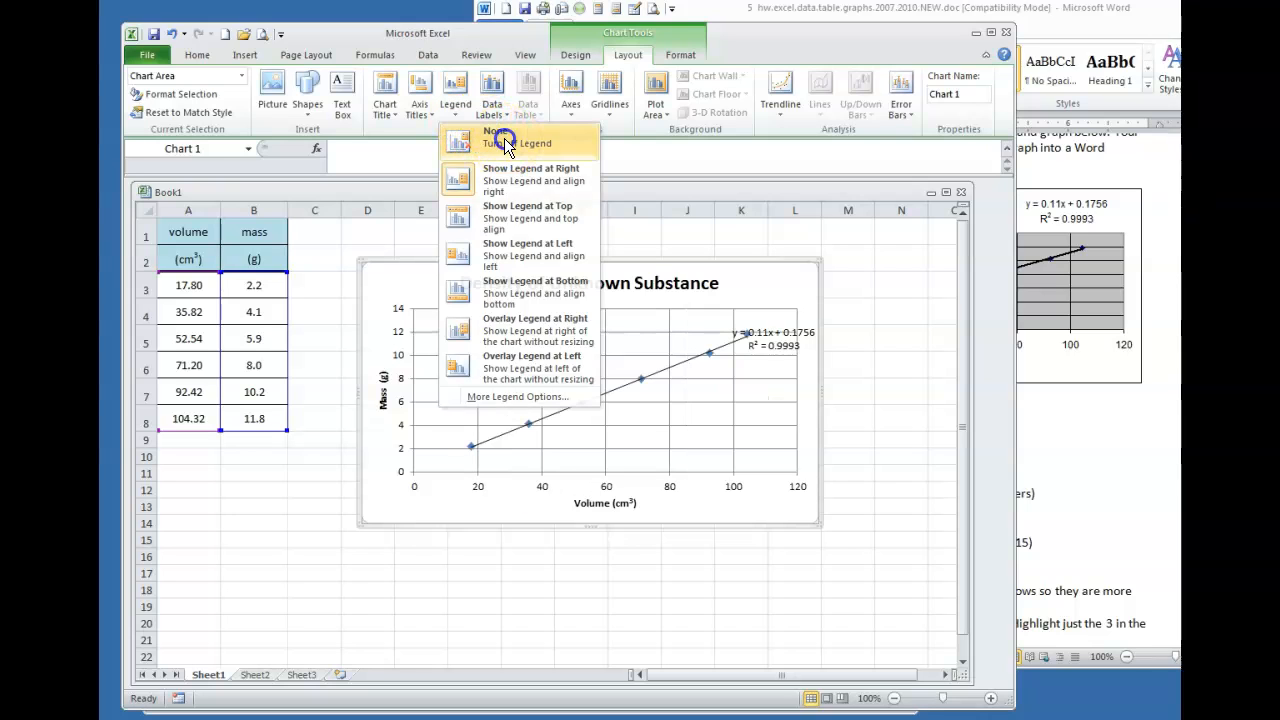
# Place the trendline equation label in the upper-left of the plot area and reselect the chart
pyautogui.moveTo(805, 340); pyautogui.dragTo(582, 325)
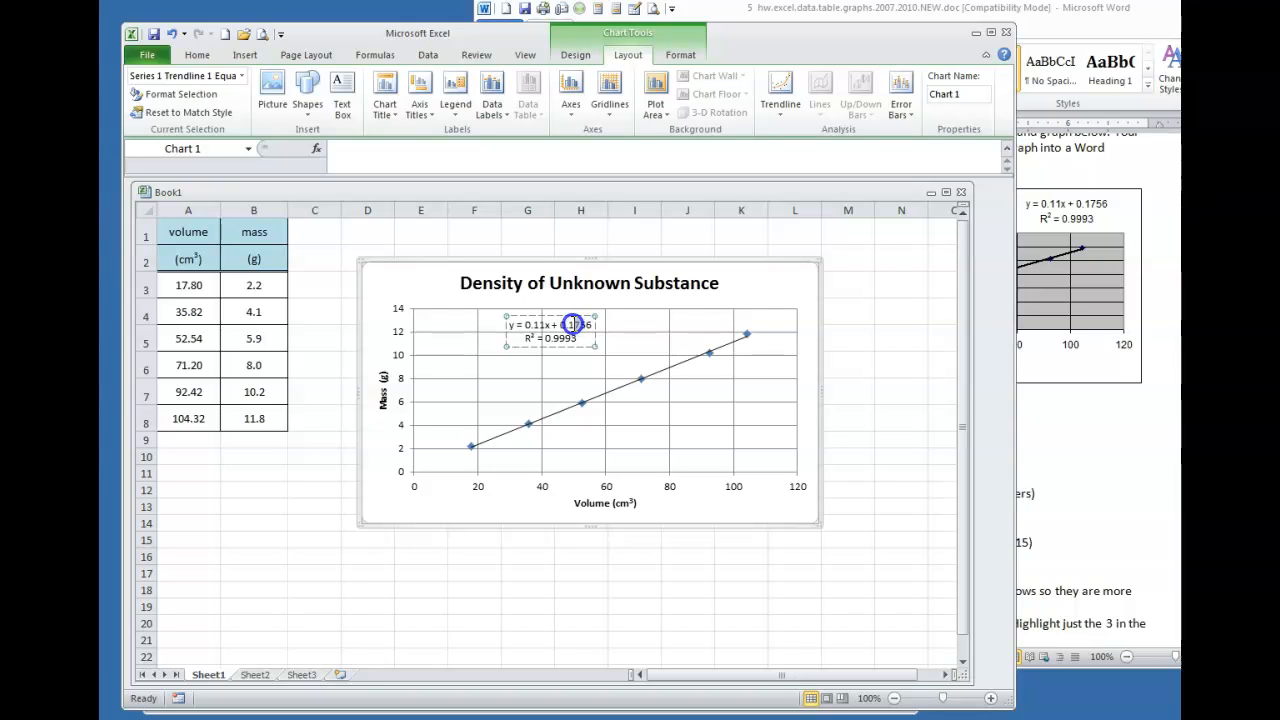
pyautogui.moveTo(572, 316); pyautogui.dragTo(572, 315)
pyautogui.click(903, 420)
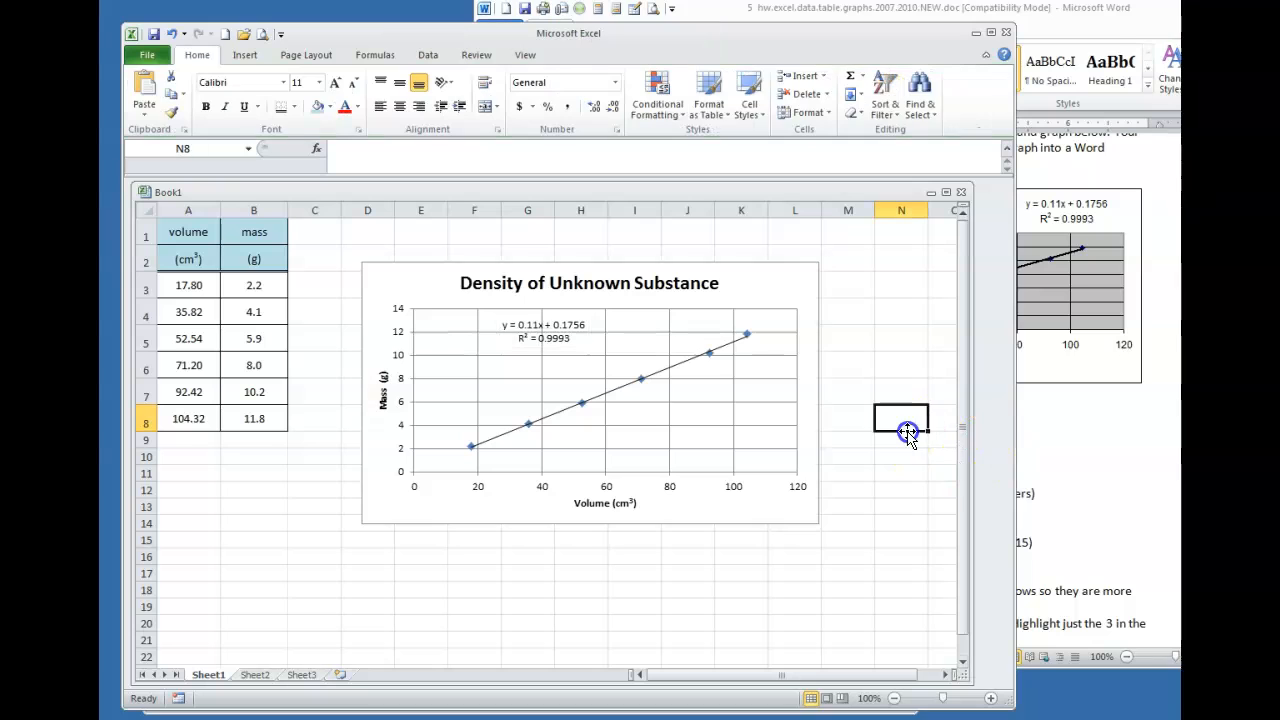
pyautogui.click(749, 287)
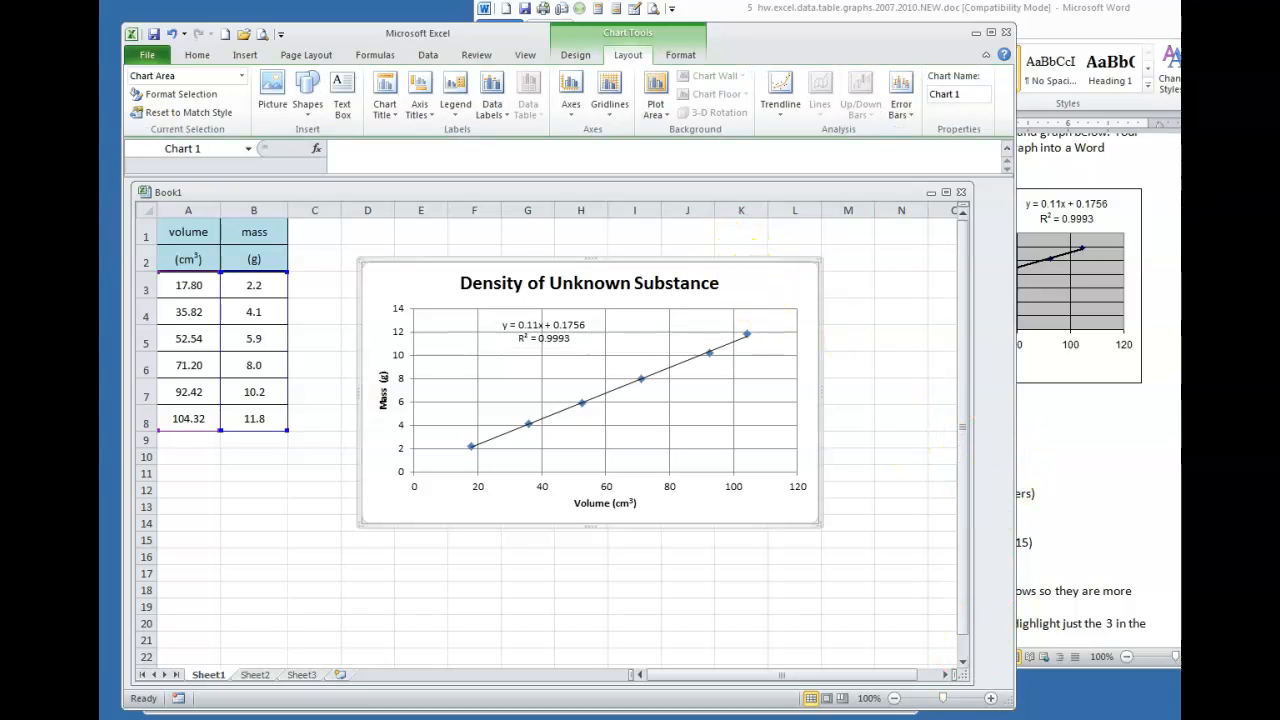
# Paste the legend-free chart under Excel Graph in Document4 and check it against the assignment's example
pyautogui.click(670, 715)
pyautogui.hotkey('ctrl', 'v')
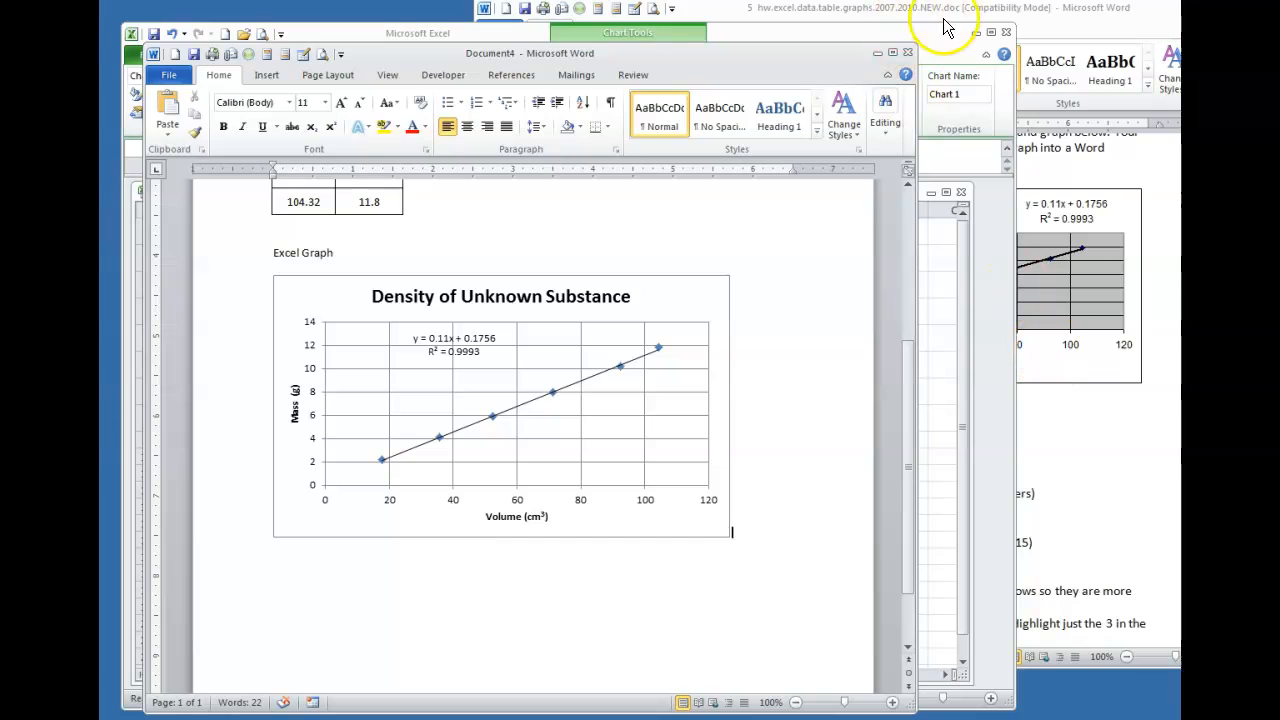
pyautogui.click(1077, 405)
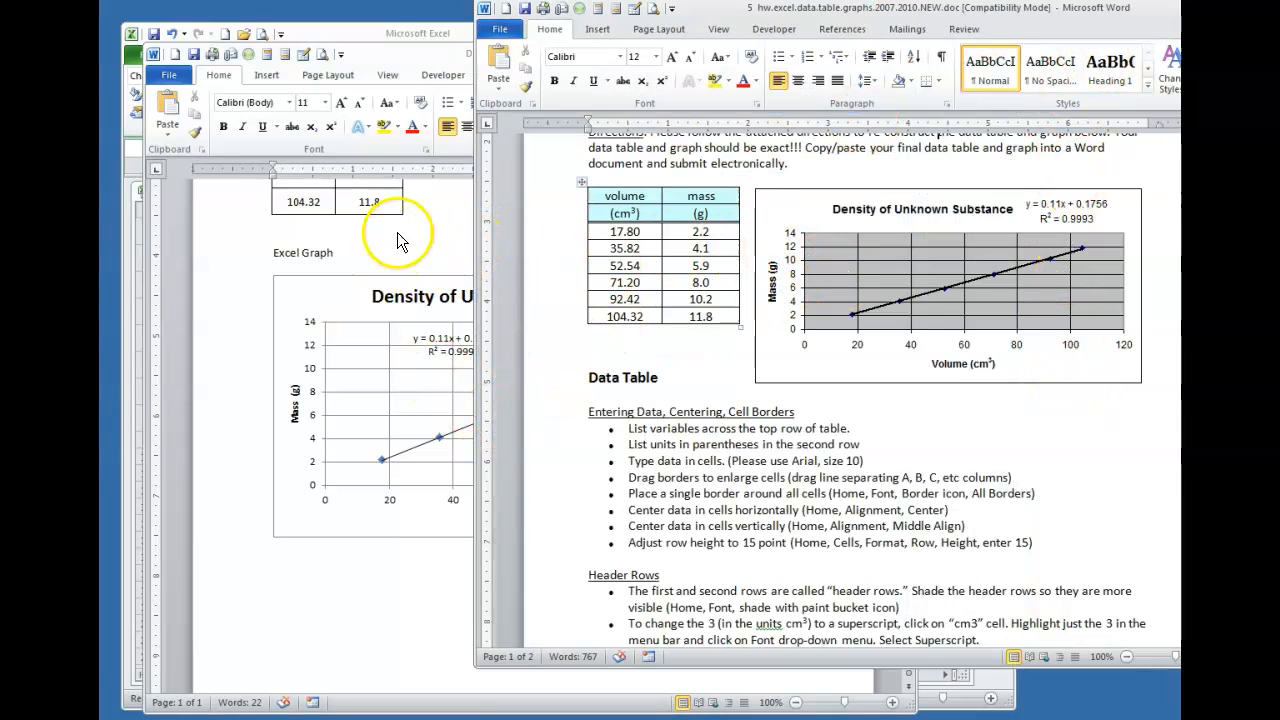
pyautogui.moveTo(1024, 25); pyautogui.dragTo(1090, 95)
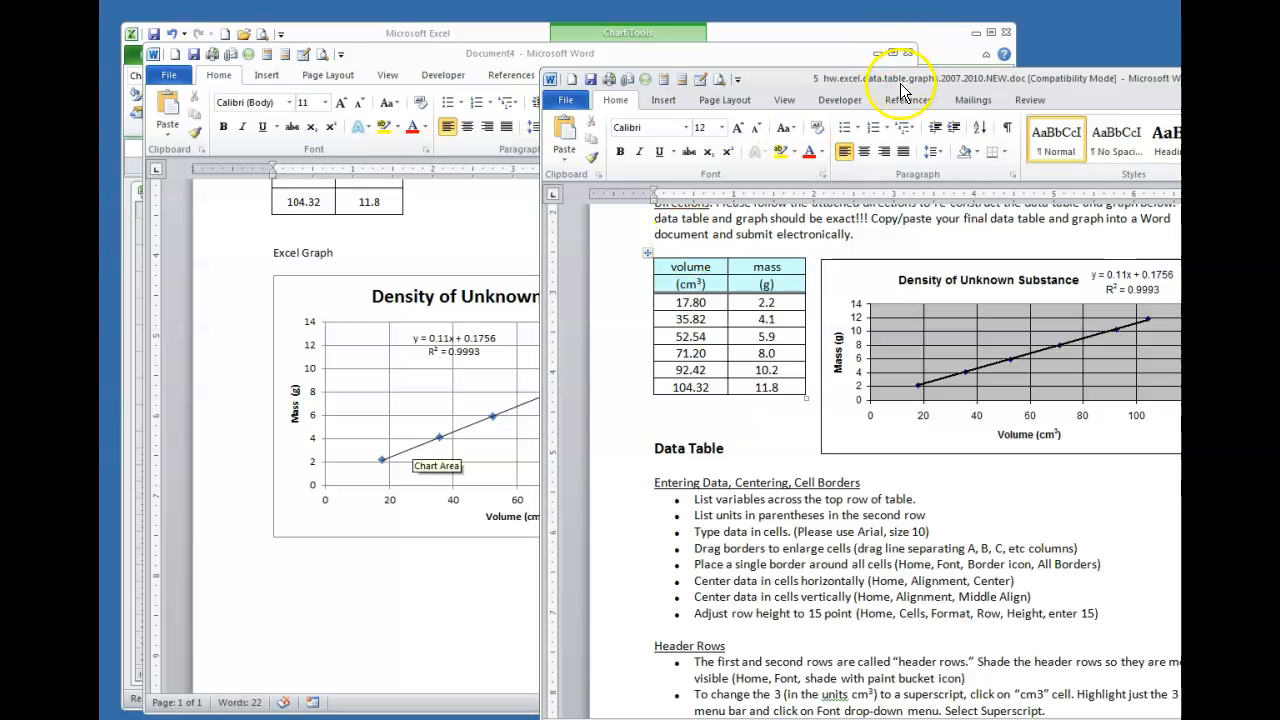
pyautogui.moveTo(650, 78); pyautogui.dragTo(755, 81)
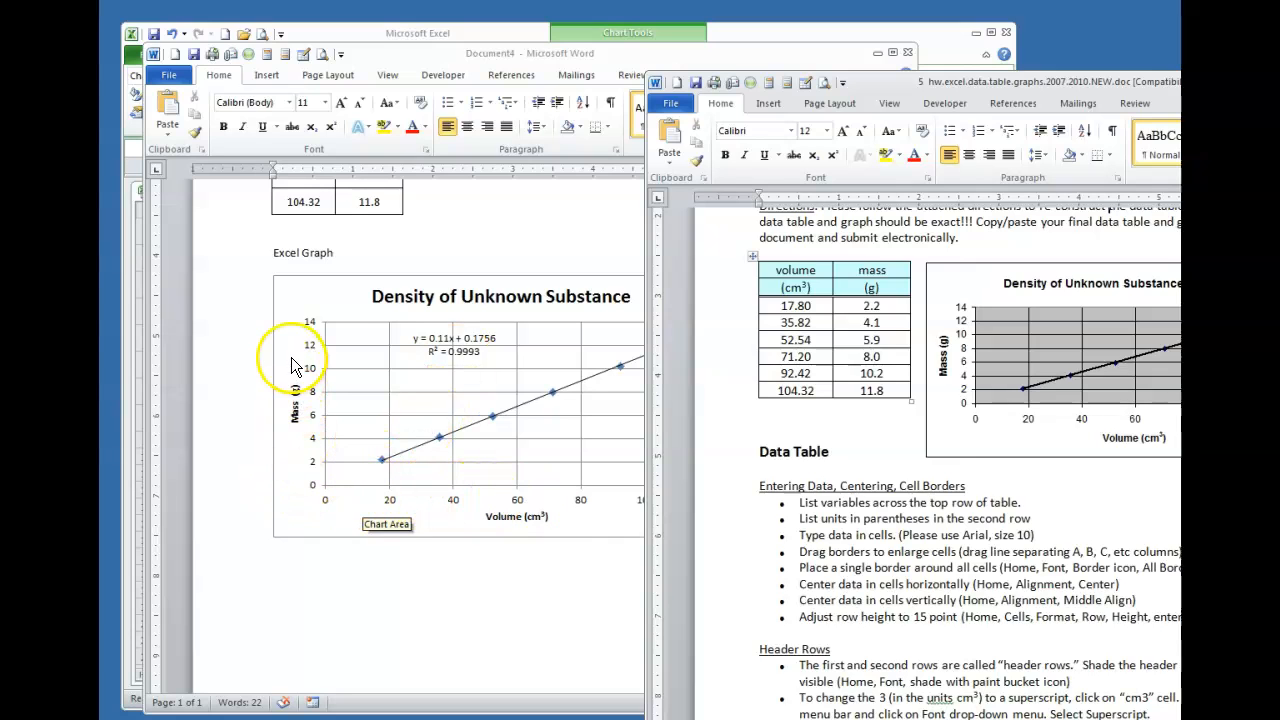
pyautogui.click(360, 610)
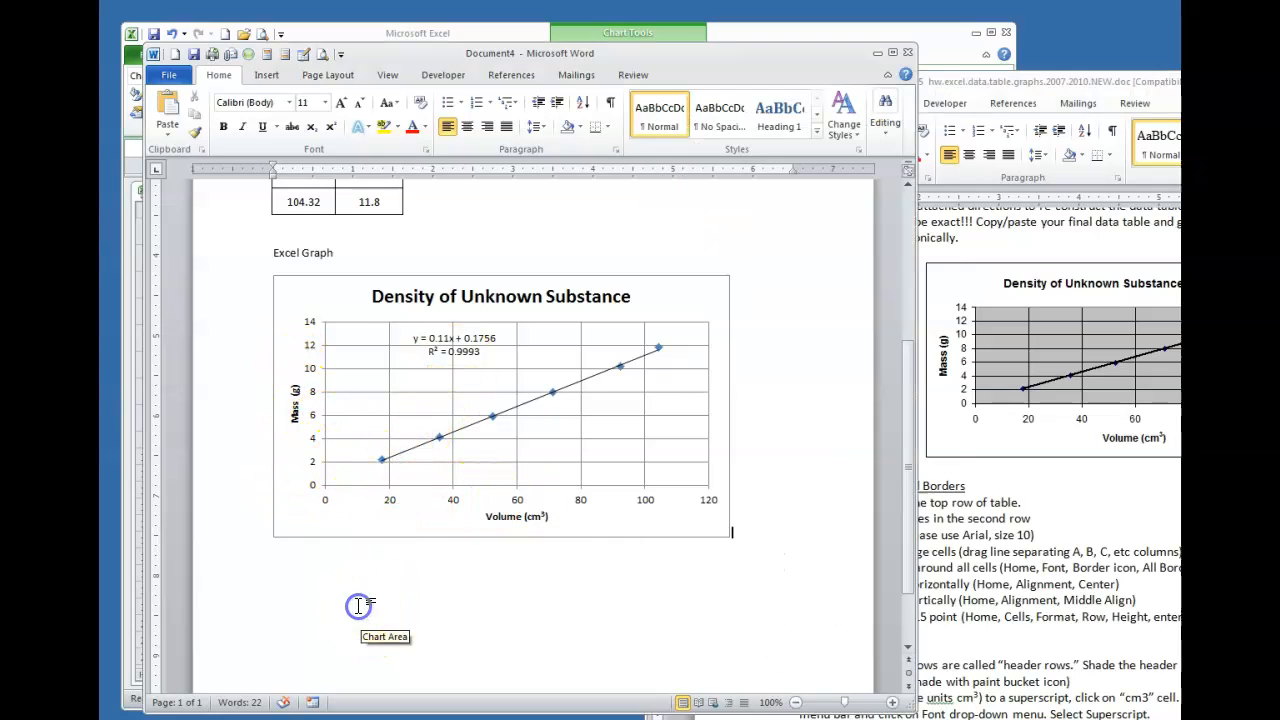